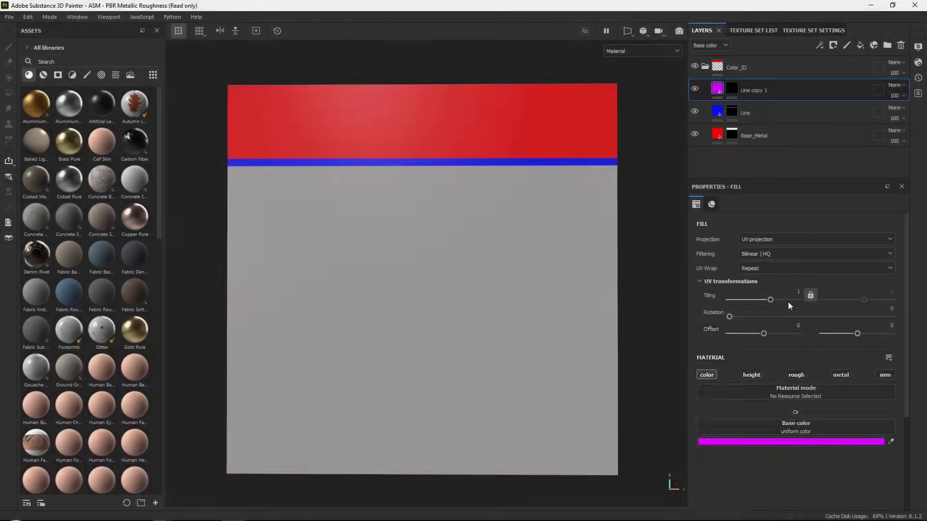
- Fill the band below the blue line in the magenta layer's mask, and duplicate the layer with a new base color
{"action": "left_click_drag", "start_coordinate": [225, 168], "coordinate": [632, 200]}
{"action": "key", "text": "ctrl+d"}
{"action": "left_click", "coordinate": [717, 90]}
{"action": "left_click", "coordinate": [790, 441]}
{"action": "left_click", "coordinate": [787, 423]}
- Rename the magenta layer Vent and the layer above it Gears
{"action": "double_click", "coordinate": [754, 114]}
{"action": "type", "text": "Vent"}
{"action": "double_click", "coordinate": [750, 91]}
{"action": "type", "text": "Gears"}
- Fill a thin strip below the Vent band in the Gears mask, and duplicate the layer as Random_Details
{"action": "left_click", "coordinate": [732, 88]}
{"action": "left_click_drag", "start_coordinate": [222, 206], "coordinate": [619, 217]}
{"action": "right_click", "coordinate": [779, 90]}
{"action": "left_click", "coordinate": [822, 303]}
{"action": "double_click", "coordinate": [763, 91]}
{"action": "type", "text": "Random_Details"}
{"action": "key", "text": "Return"}
- Change the Random_Details base color and fill a square block below the left end of the Gears strip in its mask
{"action": "left_click", "coordinate": [717, 89]}
{"action": "left_click", "coordinate": [790, 441]}
{"action": "left_click", "coordinate": [787, 413]}
{"action": "left_click", "coordinate": [732, 88]}
{"action": "left_click_drag", "start_coordinate": [219, 218], "coordinate": [328, 315]}
- Duplicate the Random_Details layer as Decals and give the copy a different base color
{"action": "right_click", "coordinate": [779, 90]}
{"action": "left_click", "coordinate": [822, 302]}
{"action": "double_click", "coordinate": [757, 91]}
{"action": "type", "text": "Decals"}
{"action": "left_click", "coordinate": [717, 89]}
{"action": "left_click", "coordinate": [791, 441]}
{"action": "left_click", "coordinate": [787, 408]}
- Fill the band beside the Random_Details block in the Decals mask, and duplicate the layer as Console
{"action": "left_click", "coordinate": [732, 88]}
{"action": "left_click_drag", "start_coordinate": [620, 218], "coordinate": [330, 256]}
{"action": "right_click", "coordinate": [779, 89]}
{"action": "left_click", "coordinate": [822, 303]}
{"action": "double_click", "coordinate": [757, 91]}
{"action": "type", "text": "Console"}
- Replace the Console layer's mask with a black mask and select the layer's fill
{"action": "left_click", "coordinate": [833, 45]}
{"action": "left_click", "coordinate": [835, 73]}
{"action": "left_click", "coordinate": [717, 88]}
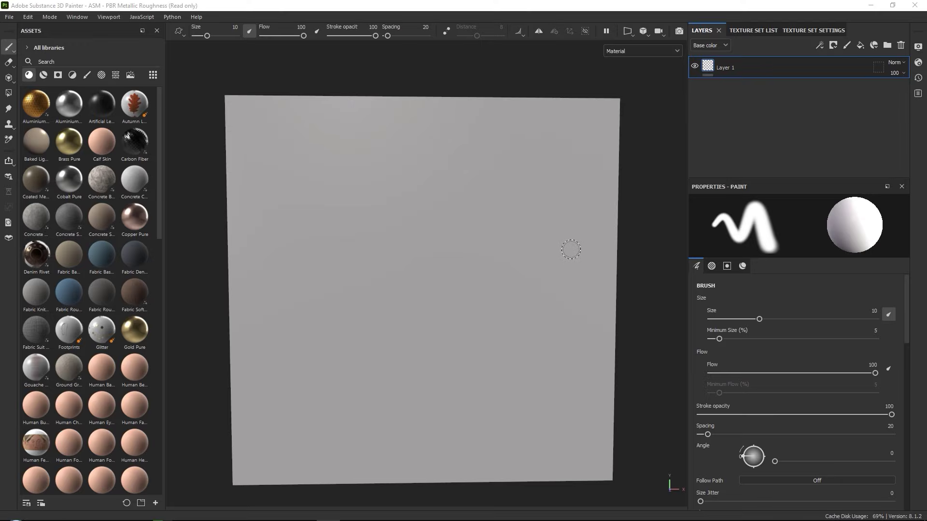
- Try filling the polygons across the upper band of the plane on Layer 1 with Polygon Fill
{"action": "middle_click_drag", "start_coordinate": [480, 248], "coordinate": [477, 240]}
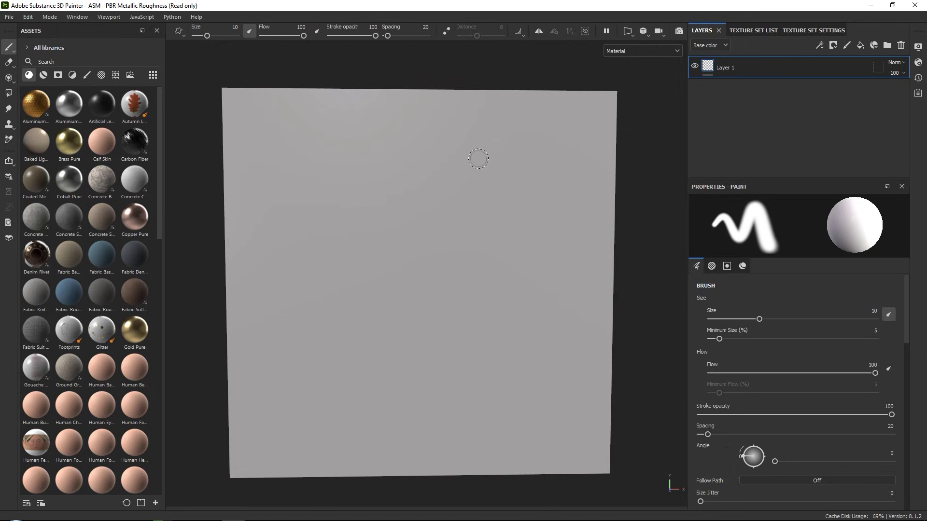
{"action": "left_click", "coordinate": [9, 93]}
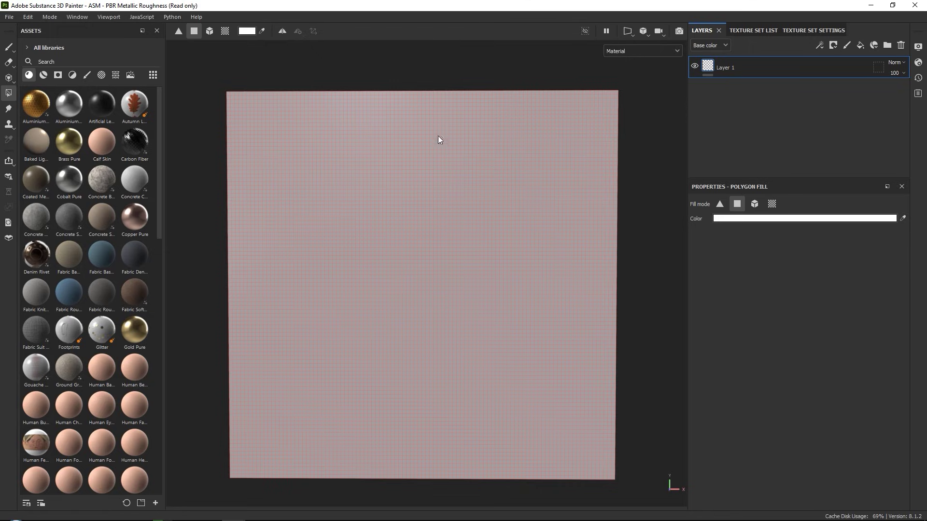
{"action": "left_click_drag", "start_coordinate": [207, 78], "coordinate": [642, 152]}
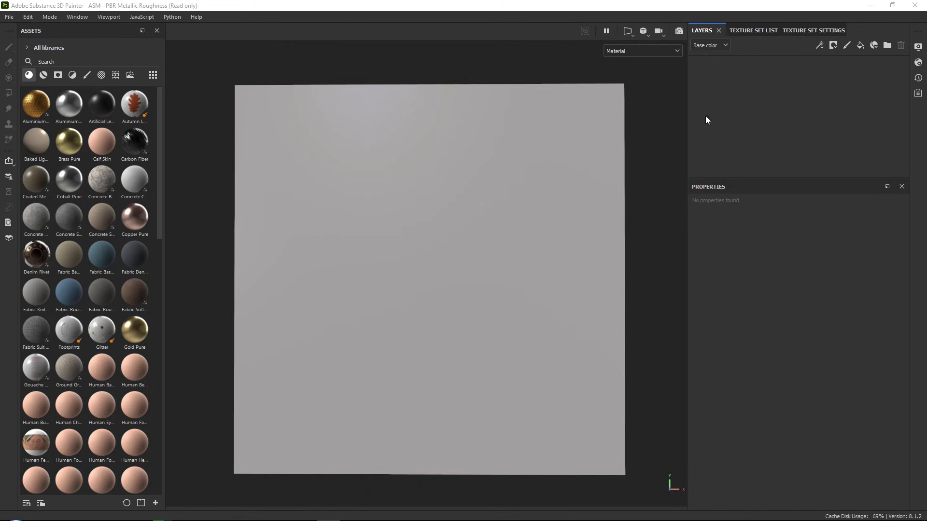
- Create a layer folder named Color_ID
{"action": "left_click", "coordinate": [887, 47]}
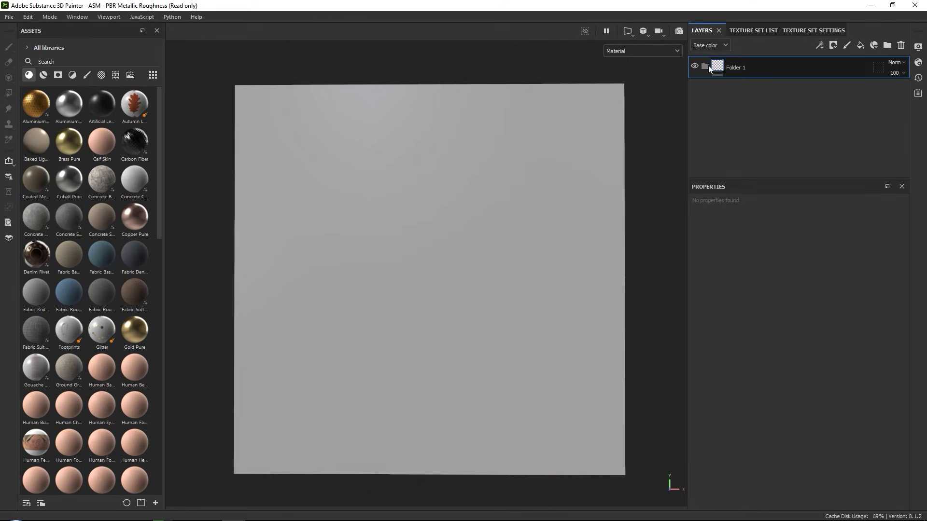
{"action": "double_click", "coordinate": [737, 68]}
{"action": "type", "text": "Color_ID"}
{"action": "key", "text": "Return"}
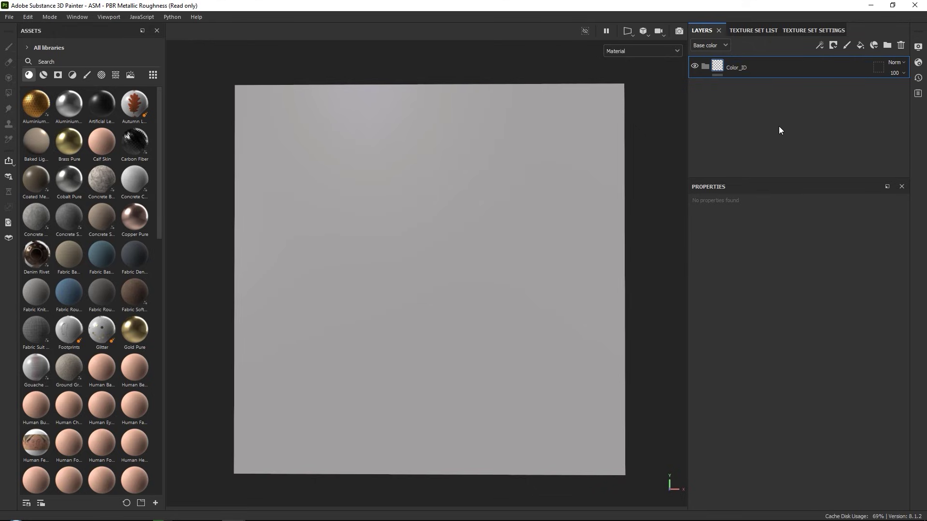
- Add a fill layer inside the Color_ID folder and disable its height, rough, metal and nrm channels, leaving only color
{"action": "left_click", "coordinate": [860, 46]}
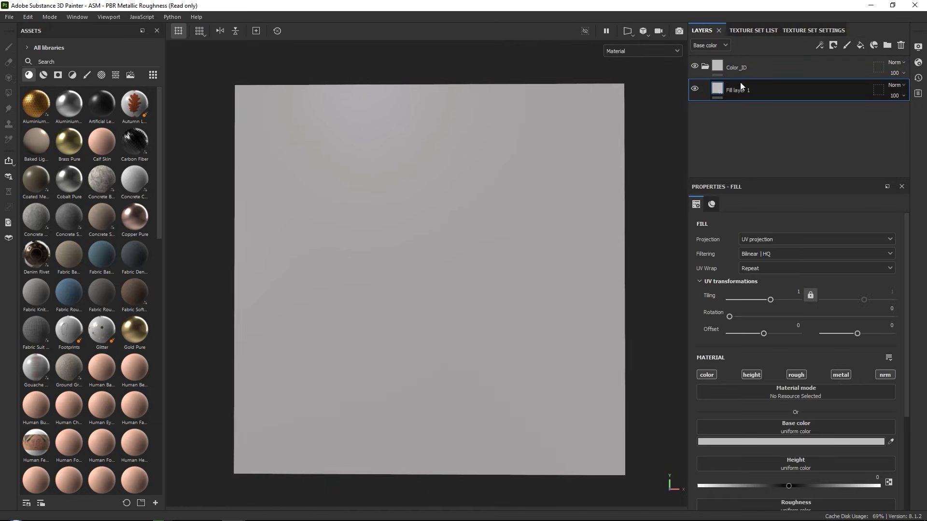
{"action": "left_click", "coordinate": [752, 375]}
{"action": "left_click", "coordinate": [796, 375]}
{"action": "left_click", "coordinate": [841, 374]}
{"action": "left_click", "coordinate": [884, 375]}
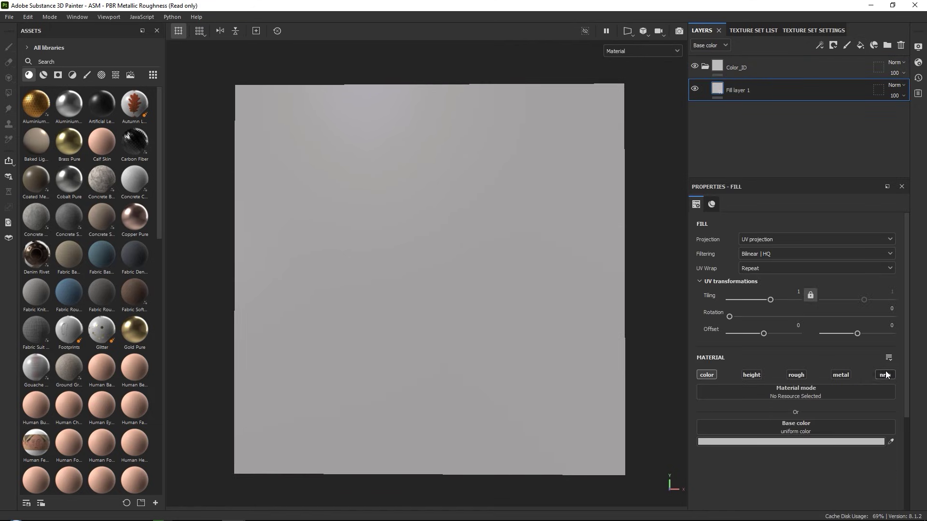
- Set the fill layer's base color to bright red and rename the layer Base_Metal
{"action": "left_click", "coordinate": [800, 441]}
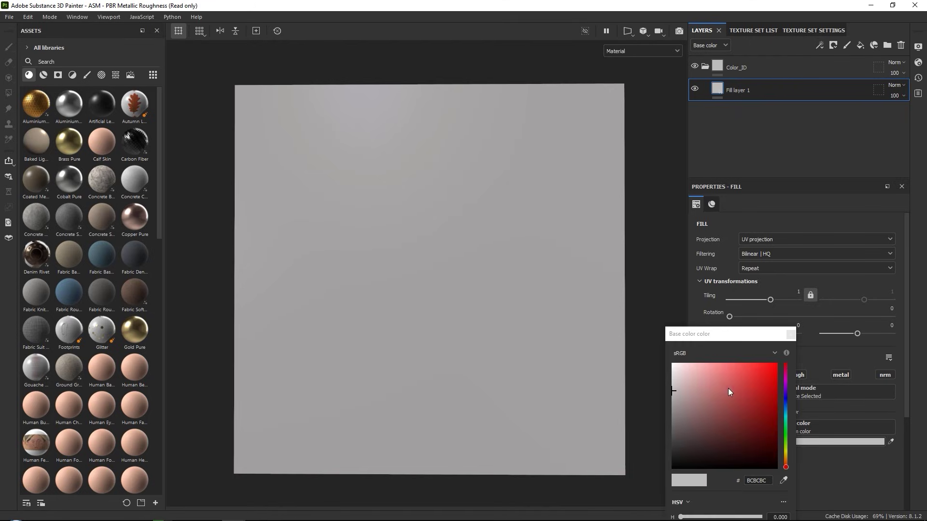
{"action": "left_click_drag", "start_coordinate": [718, 392], "coordinate": [776, 365]}
{"action": "left_click", "coordinate": [791, 334]}
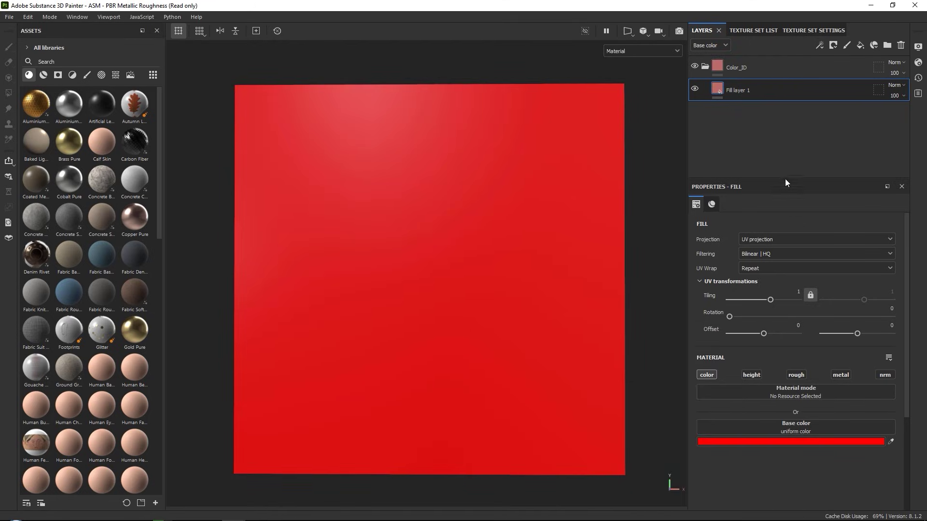
{"action": "double_click", "coordinate": [740, 91]}
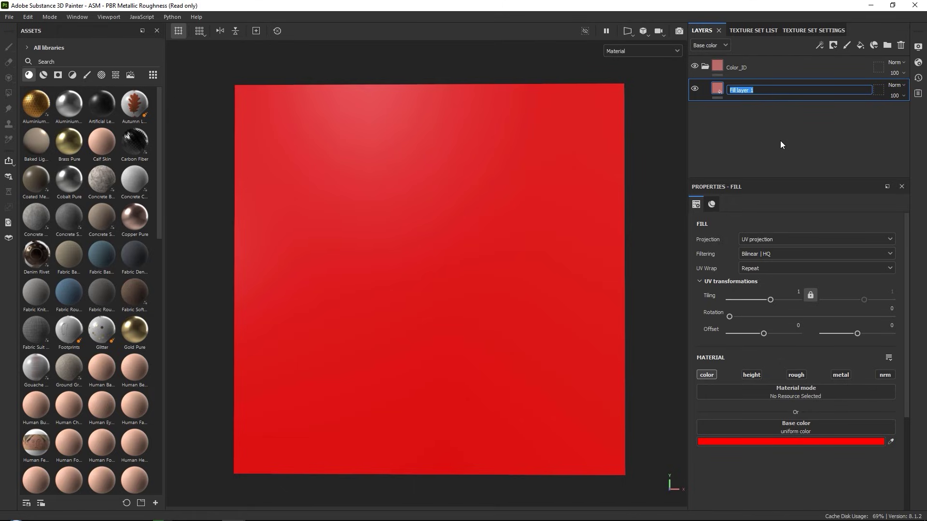
{"action": "type", "text": "Base_Metal"}
{"action": "key", "text": "Return"}
{"action": "key", "text": "alt+Tab"}
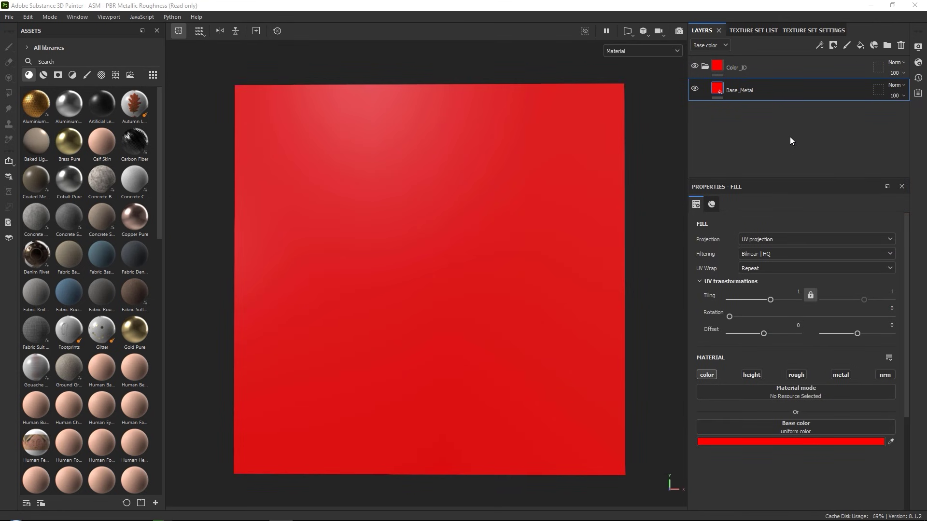
- Add a black mask to Base_Metal and fill the plane's upper band in it with Polygon Fill
{"action": "left_click", "coordinate": [833, 46]}
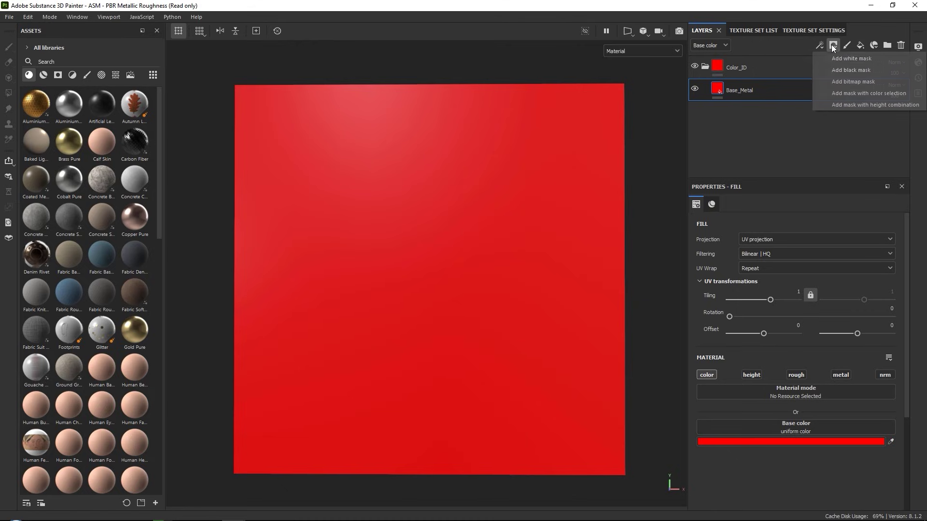
{"action": "left_click", "coordinate": [845, 71]}
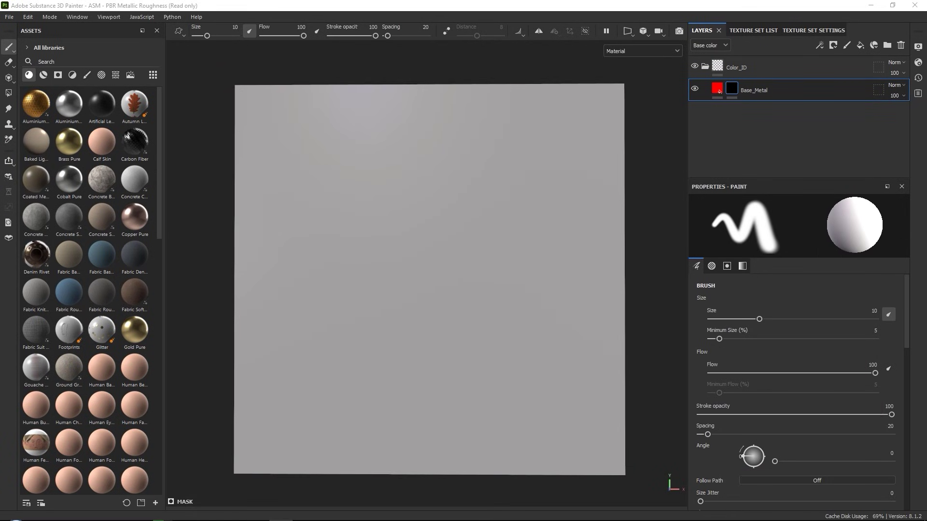
{"action": "left_click", "coordinate": [10, 93]}
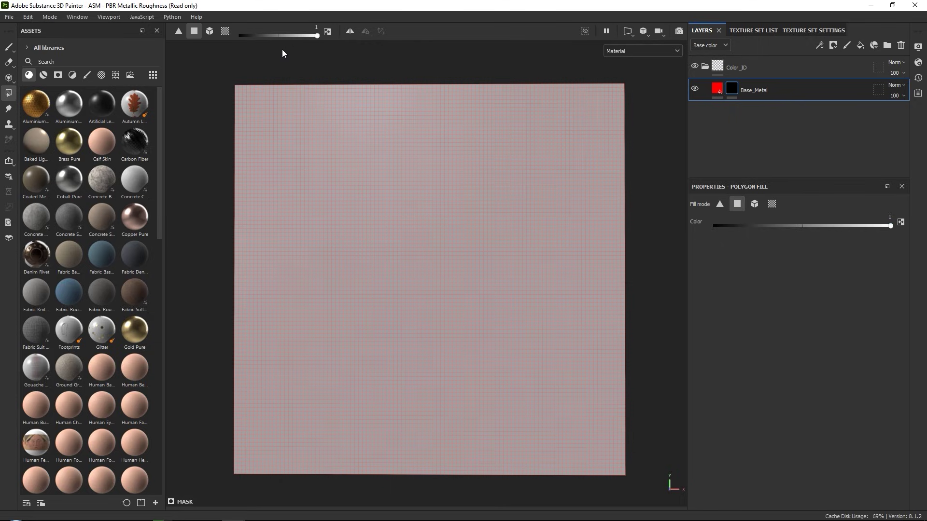
{"action": "left_click_drag", "start_coordinate": [207, 61], "coordinate": [662, 156]}
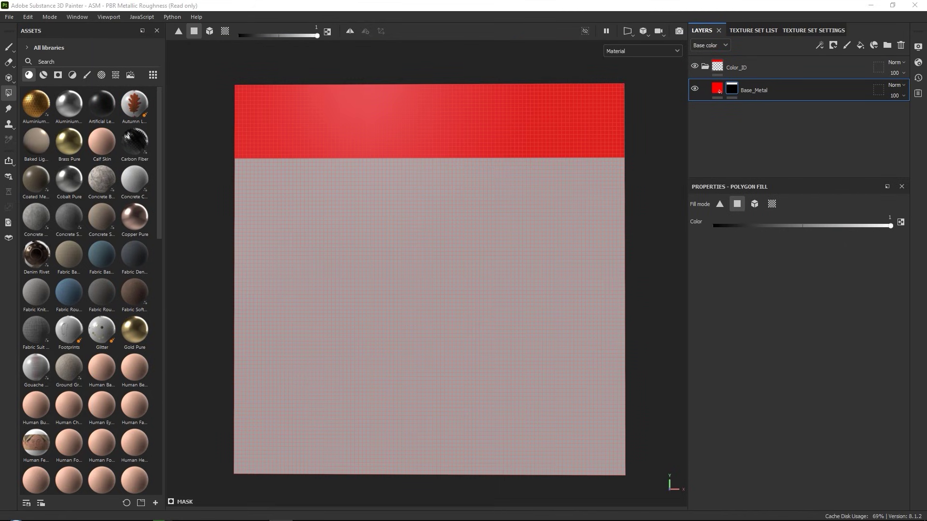
- Duplicate the Base_Metal layer and rename the copy Line
{"action": "middle_click_drag", "start_coordinate": [489, 197], "coordinate": [479, 207], "text": "alt"}
{"action": "right_click", "coordinate": [793, 91]}
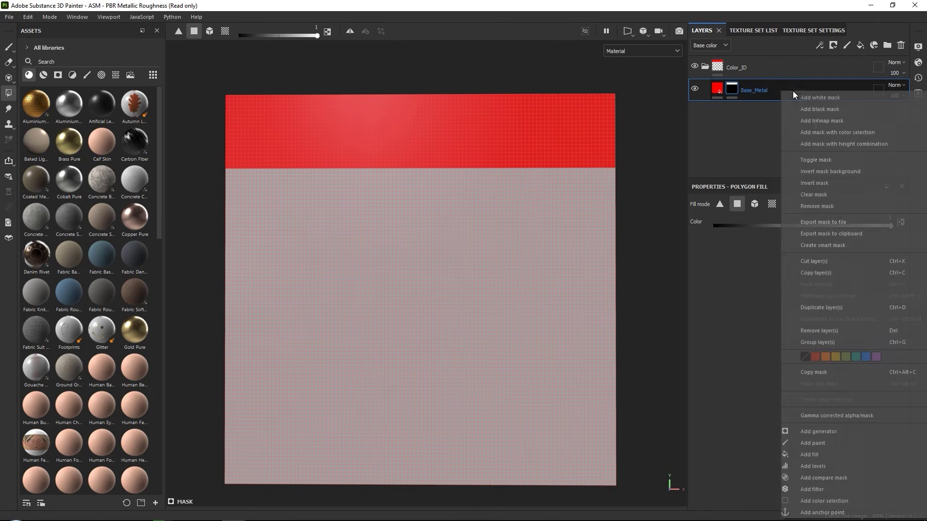
{"action": "left_click", "coordinate": [825, 309]}
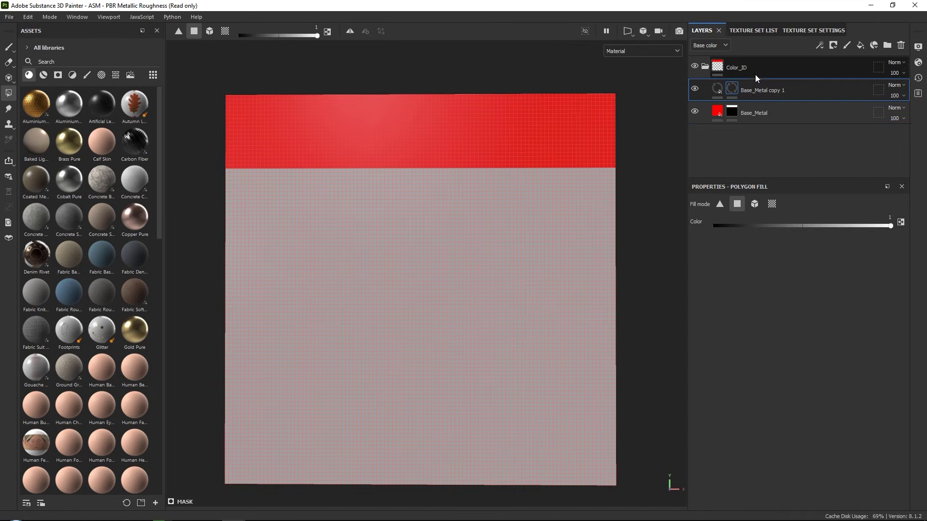
{"action": "double_click", "coordinate": [781, 90]}
{"action": "type", "text": "Line"}
{"action": "key", "text": "Return"}
- Replace the Line layer's mask with a black mask and set its base color to blue
{"action": "left_click", "coordinate": [834, 45]}
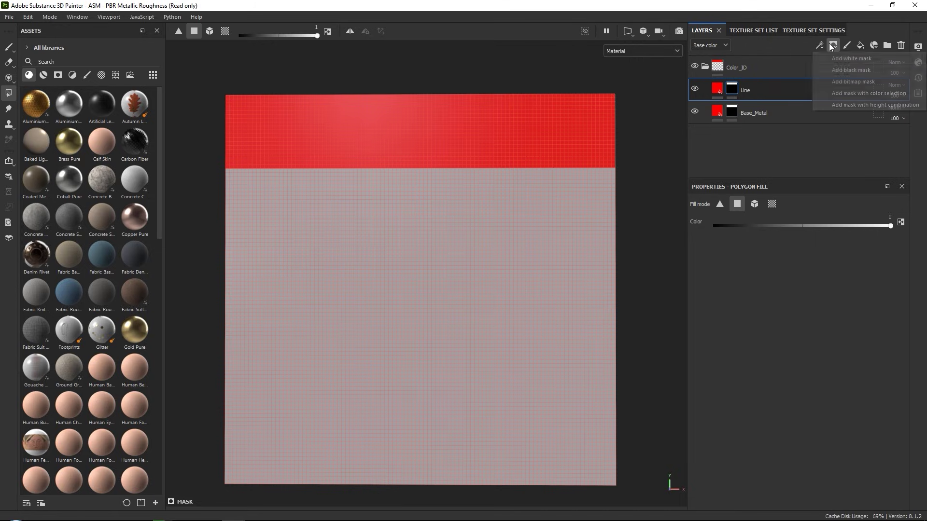
{"action": "left_click", "coordinate": [845, 70]}
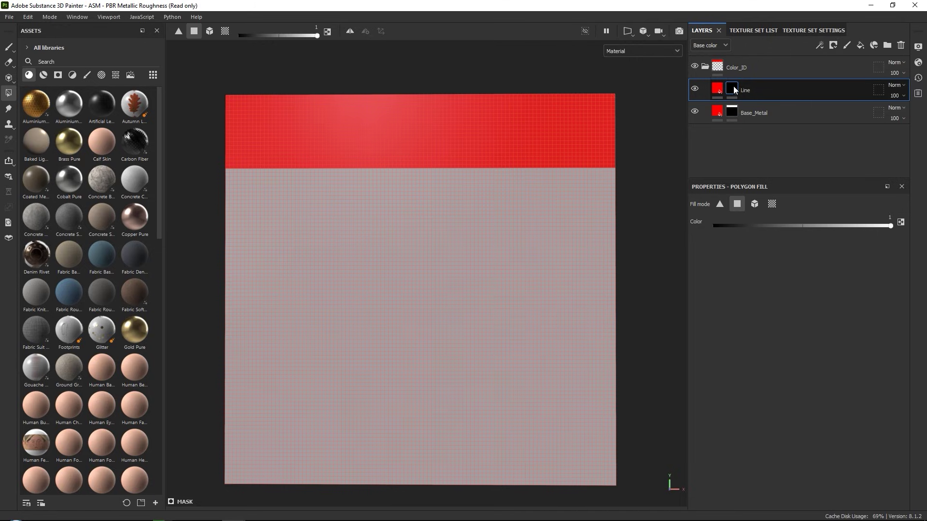
{"action": "left_click", "coordinate": [718, 88]}
{"action": "left_click", "coordinate": [775, 442]}
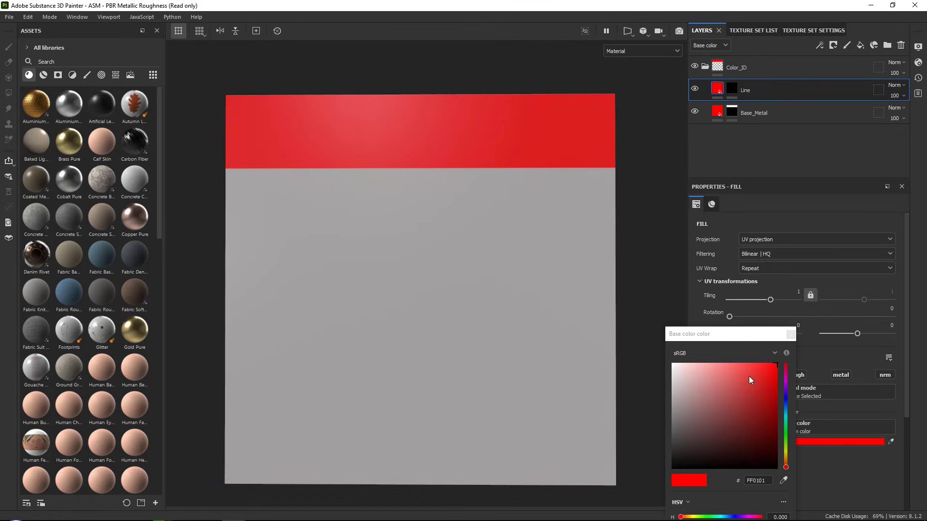
{"action": "left_click", "coordinate": [786, 399]}
{"action": "left_click", "coordinate": [791, 334]}
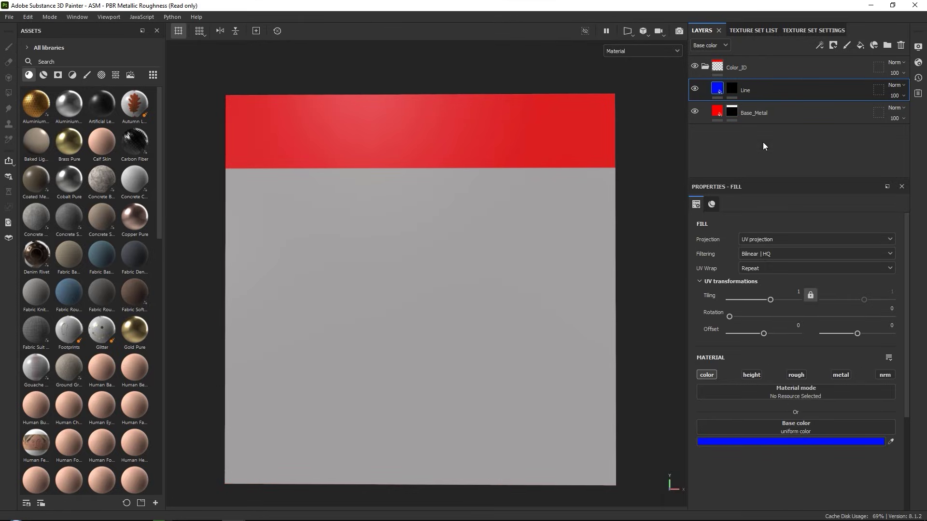
- Fill a thin strip directly below the red band in the Line mask, and duplicate the Line layer
{"action": "left_click", "coordinate": [732, 88]}
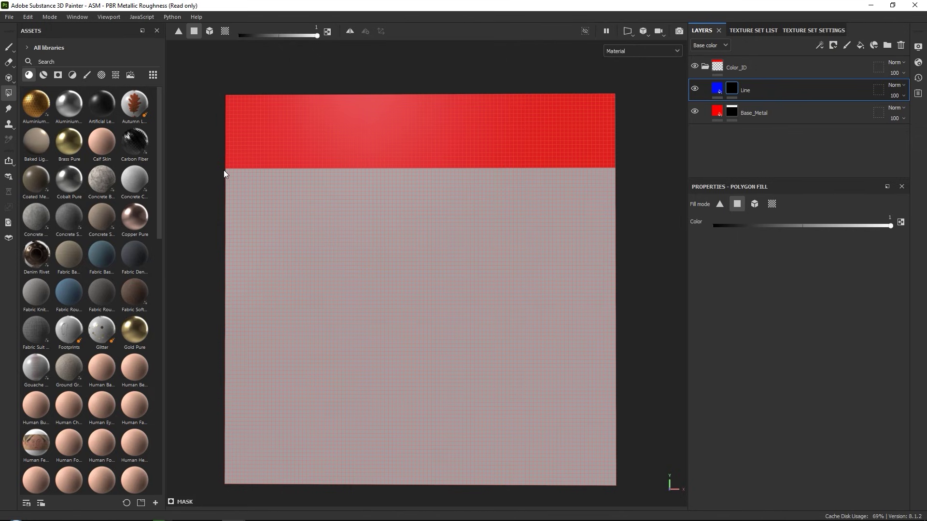
{"action": "left_click_drag", "start_coordinate": [224, 171], "coordinate": [635, 175]}
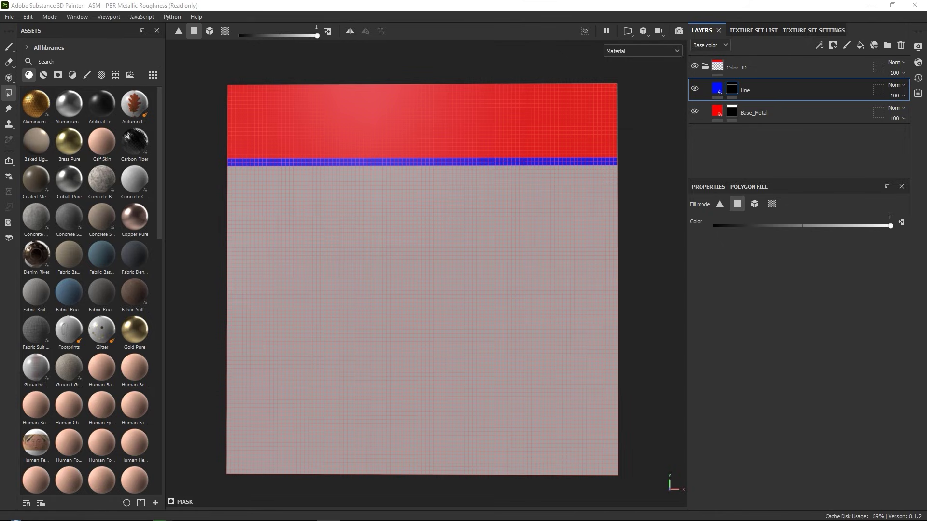
{"action": "right_click", "coordinate": [770, 90]}
{"action": "left_click", "coordinate": [807, 302]}
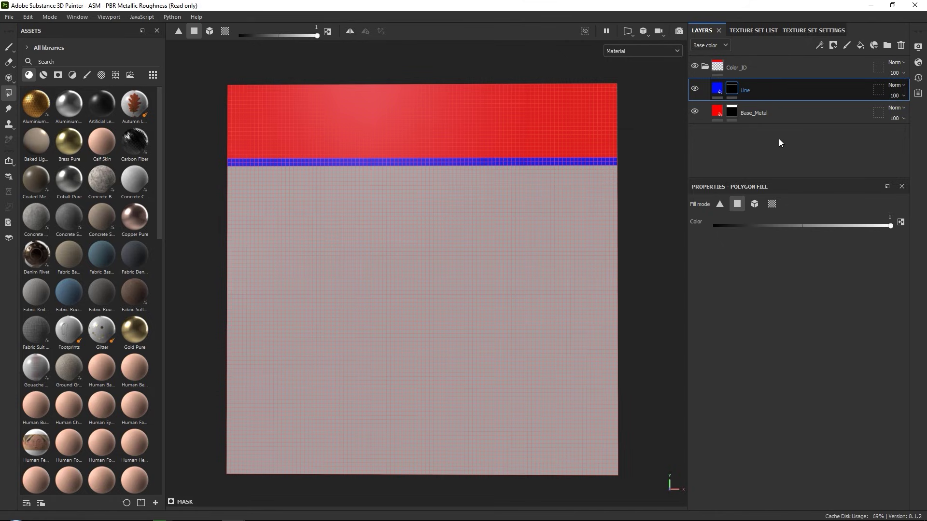
- Replace the Line copy's mask with a black mask and set its base color to magenta
{"action": "left_click", "coordinate": [833, 44]}
{"action": "left_click", "coordinate": [840, 72]}
{"action": "left_click", "coordinate": [717, 89]}
{"action": "left_click", "coordinate": [786, 441]}
{"action": "left_click", "coordinate": [784, 381]}
{"action": "left_click", "coordinate": [790, 336]}
- Fill a wider band below the blue strip in the magenta layer's mask, and duplicate that layer
{"action": "left_click", "coordinate": [732, 89]}
{"action": "left_click_drag", "start_coordinate": [224, 168], "coordinate": [633, 203]}
{"action": "right_click", "coordinate": [781, 90]}
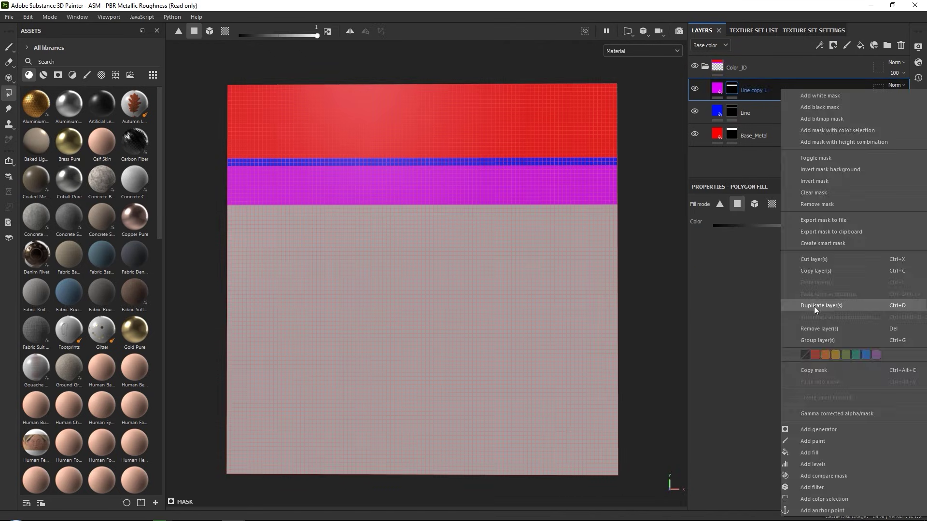
{"action": "left_click", "coordinate": [814, 306]}
- Replace the new copy's mask with a black mask and set its base color to green
{"action": "left_click", "coordinate": [833, 45]}
{"action": "left_click", "coordinate": [837, 69]}
{"action": "left_click", "coordinate": [718, 89]}
{"action": "left_click", "coordinate": [792, 440]}
{"action": "left_click", "coordinate": [787, 421]}
- Rename the magenta layer Vent and the green layer Gears
{"action": "left_click", "coordinate": [737, 86]}
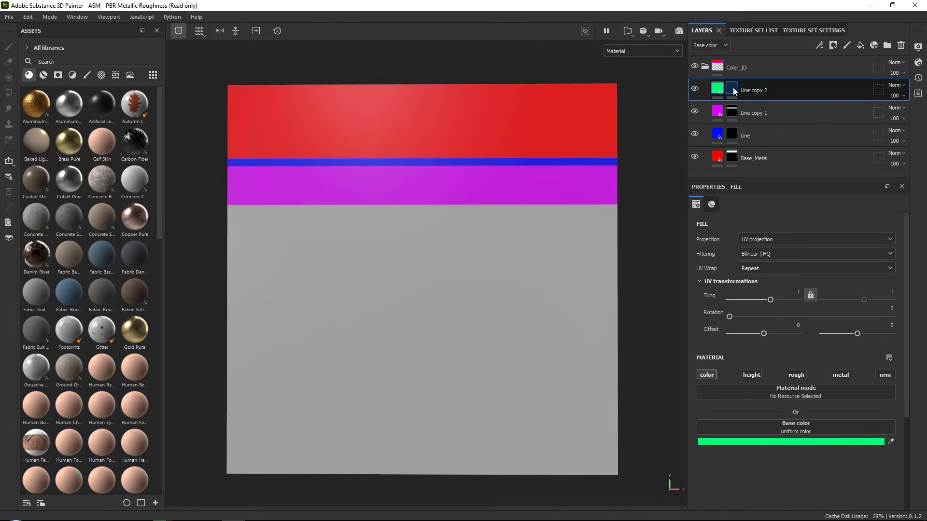
{"action": "double_click", "coordinate": [755, 114]}
{"action": "type", "text": "Vent"}
{"action": "key", "text": "Return"}
{"action": "double_click", "coordinate": [750, 91]}
{"action": "type", "text": "Gears"}
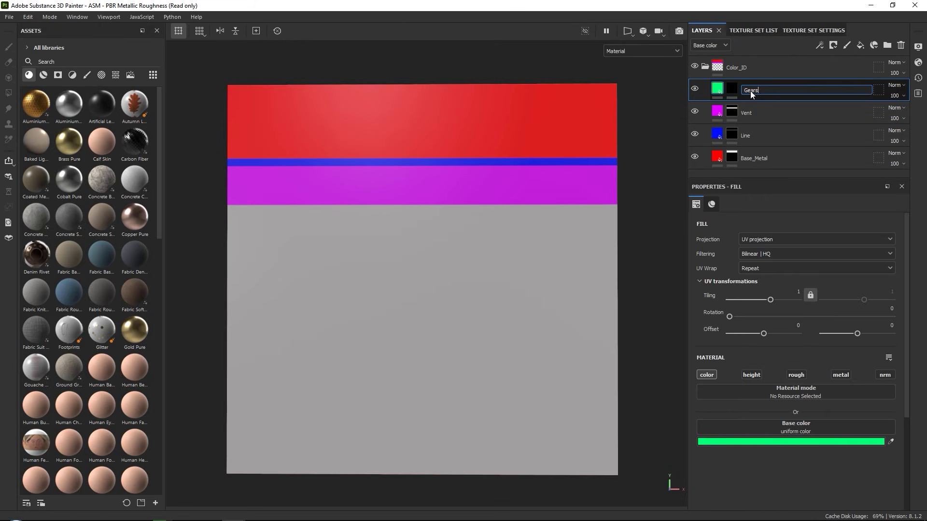
{"action": "key", "text": "Return"}
- Fill a thin strip below the magenta band in the Gears mask, and duplicate the layer as Random_Details
{"action": "left_click_drag", "start_coordinate": [221, 206], "coordinate": [619, 219]}
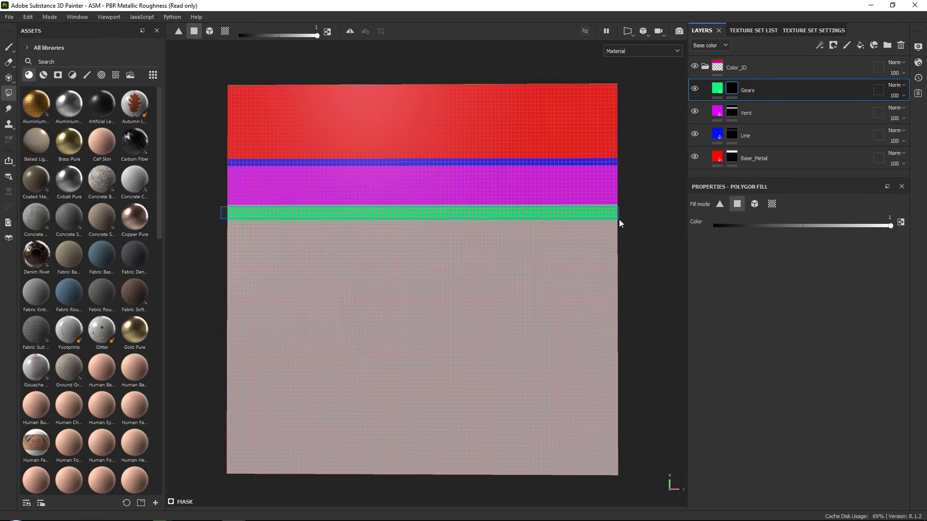
{"action": "right_click", "coordinate": [782, 89]}
{"action": "left_click", "coordinate": [812, 283]}
{"action": "double_click", "coordinate": [763, 91]}
{"action": "type", "text": "Random_Details"}
{"action": "key", "text": "Return"}
- Replace the Random_Details mask with a black mask and set the layer's base color to yellow
{"action": "left_click", "coordinate": [833, 45]}
{"action": "left_click", "coordinate": [846, 70]}
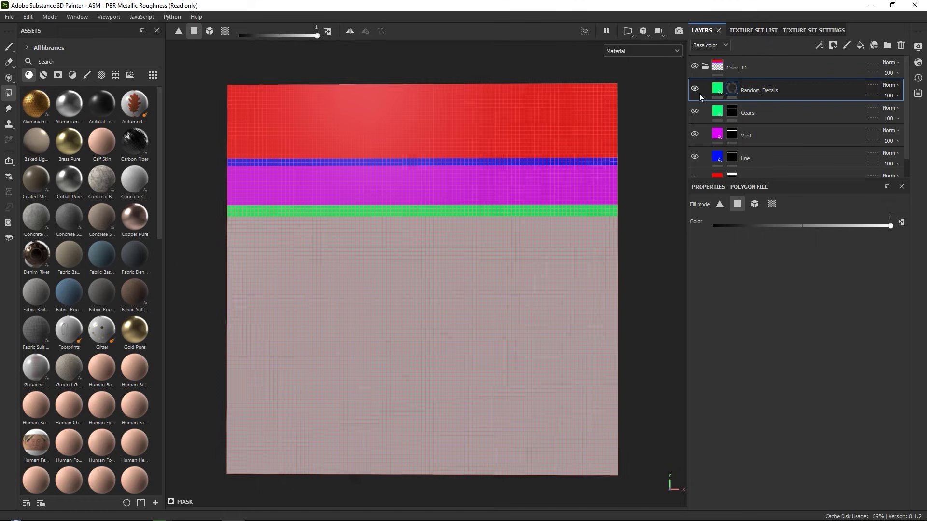
{"action": "left_click", "coordinate": [717, 89]}
{"action": "left_click", "coordinate": [764, 443]}
{"action": "left_click", "coordinate": [786, 452]}
{"action": "left_click", "coordinate": [791, 334]}
- Fill a square block below the green strip's left end in the Random_Details mask, and duplicate the layer as Decals
{"action": "key", "text": "4"}
{"action": "left_click_drag", "start_coordinate": [220, 219], "coordinate": [327, 315]}
{"action": "right_click", "coordinate": [783, 93]}
{"action": "left_click", "coordinate": [758, 94]}
{"action": "key", "text": "ctrl+d"}
{"action": "double_click", "coordinate": [758, 91]}
{"action": "type", "text": "Decals"}
{"action": "key", "text": "Return"}
- Replace the Decals mask with a black mask and set the layer's base color to light orange
{"action": "left_click", "coordinate": [834, 46]}
{"action": "left_click", "coordinate": [839, 68]}
{"action": "left_click", "coordinate": [718, 87]}
{"action": "left_click", "coordinate": [787, 442]}
{"action": "left_click_drag", "start_coordinate": [786, 445], "coordinate": [786, 455]}
- Fill the band from the yellow block to the plane's right edge in the Decals mask, and duplicate the layer as Console
{"action": "key", "text": "4"}
{"action": "left_click_drag", "start_coordinate": [621, 222], "coordinate": [330, 255]}
{"action": "right_click", "coordinate": [792, 90]}
{"action": "left_click", "coordinate": [794, 303]}
{"action": "double_click", "coordinate": [748, 90]}
{"action": "type", "text": "Caonsole"}
{"action": "key", "text": "Return"}
- Set the Console base color to orange FF6900 and fill a narrow block beside the yellow square, below the Decals band, in its mask
{"action": "left_click", "coordinate": [718, 87]}
{"action": "left_click", "coordinate": [790, 443]}
{"action": "left_click_drag", "start_coordinate": [786, 458], "coordinate": [787, 464]}
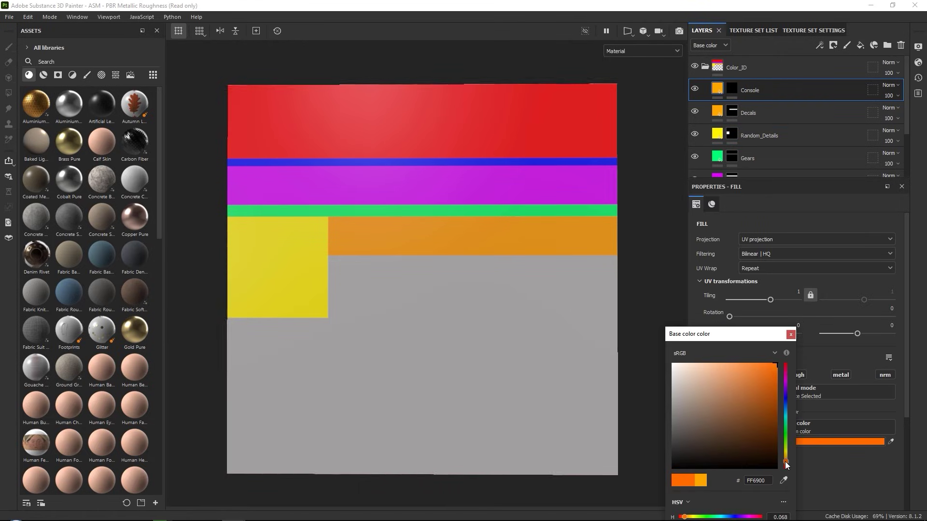
{"action": "left_click", "coordinate": [731, 88]}
{"action": "left_click_drag", "start_coordinate": [330, 259], "coordinate": [353, 317]}
- Duplicate the Console layer and rename the copy Wall_Panel
{"action": "right_click", "coordinate": [768, 89]}
{"action": "left_click", "coordinate": [811, 303]}
{"action": "double_click", "coordinate": [761, 89]}
{"action": "type", "text": "Wall_Panel"}
{"action": "key", "text": "Return"}
- Set the Wall_Panel base color to teal blue and fill the area from the Console block to the plane's right edge in its mask
{"action": "left_click", "coordinate": [718, 88]}
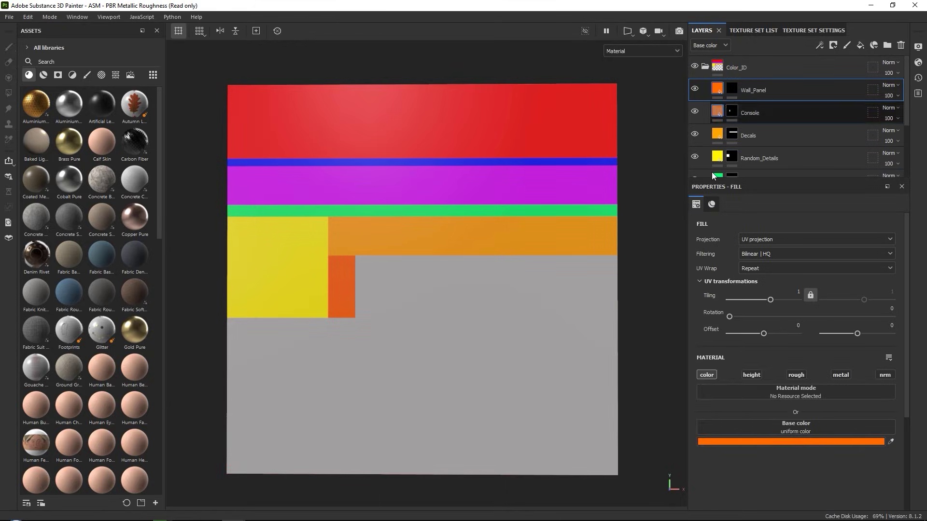
{"action": "left_click", "coordinate": [841, 442]}
{"action": "left_click", "coordinate": [786, 412]}
{"action": "left_click", "coordinate": [732, 88]}
{"action": "left_click_drag", "start_coordinate": [360, 259], "coordinate": [621, 325]}
- Extend the Console block and the Random_Details square slightly downward in their masks to match the wall panel's lower edge
{"action": "left_click", "coordinate": [731, 111]}
{"action": "left_click_drag", "start_coordinate": [333, 310], "coordinate": [353, 324]}
{"action": "left_click", "coordinate": [732, 134]}
{"action": "left_click_drag", "start_coordinate": [212, 305], "coordinate": [325, 324]}
{"action": "left_click", "coordinate": [732, 157]}
{"action": "key", "text": "ctrl+z"}
- Duplicate the Wall_Panel layer as Cable and give the copy a fresh black mask
{"action": "middle_click_drag", "start_coordinate": [494, 336], "coordinate": [507, 249], "text": "alt"}
{"action": "scroll", "coordinate": [510, 229], "scroll_direction": "up", "scroll_amount": 1}
{"action": "right_click", "coordinate": [822, 90]}
{"action": "left_click", "coordinate": [811, 145]}
{"action": "double_click", "coordinate": [766, 93]}
{"action": "type", "text": "Cable"}
{"action": "key", "text": "Return"}
{"action": "left_click", "coordinate": [832, 45]}
{"action": "left_click", "coordinate": [837, 68]}
- Set the Cable base color to green and fill a thin full-width strip directly below the wall panel in its mask
{"action": "left_click", "coordinate": [717, 88]}
{"action": "left_click", "coordinate": [811, 441]}
{"action": "left_click", "coordinate": [785, 436]}
{"action": "left_click", "coordinate": [763, 388]}
{"action": "left_click", "coordinate": [791, 334]}
{"action": "left_click", "coordinate": [732, 89]}
{"action": "left_click_drag", "start_coordinate": [211, 244], "coordinate": [644, 252]}
- Duplicate the Cable layer and rename the copy Floor
{"action": "right_click", "coordinate": [811, 89]}
{"action": "left_click", "coordinate": [804, 296]}
{"action": "double_click", "coordinate": [766, 90]}
{"action": "type", "text": "Floor"}
{"action": "key", "text": "Return"}
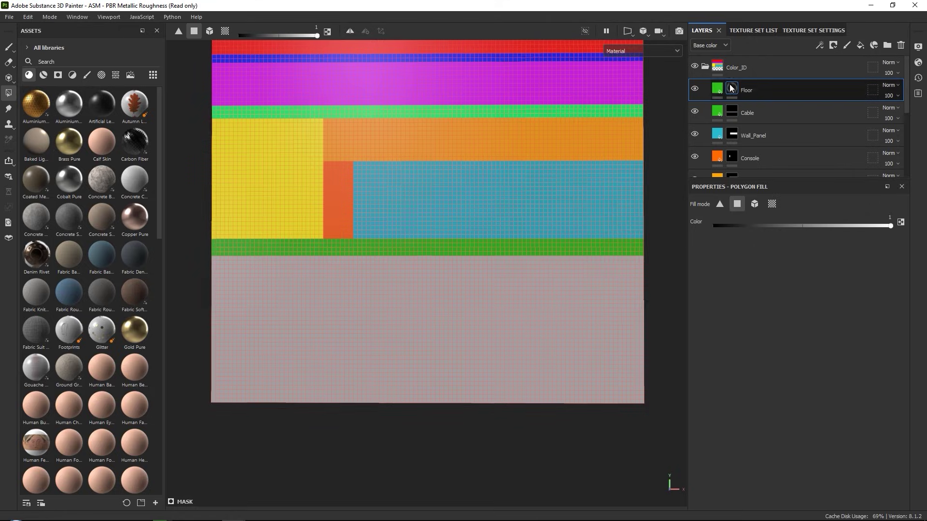
- Set the Floor base color to purple and fill the whole remaining area below the Cable strip in its mask
{"action": "left_click", "coordinate": [774, 83]}
{"action": "left_click", "coordinate": [775, 443]}
{"action": "mouse_move", "coordinate": [786, 410]}
{"action": "left_mouse_down"}
{"action": "mouse_move", "coordinate": [786, 374]}
{"action": "mouse_move", "coordinate": [786, 388]}
{"action": "left_mouse_up"}
{"action": "left_click", "coordinate": [459, 308]}
{"action": "left_click", "coordinate": [730, 89]}
{"action": "mouse_move", "coordinate": [207, 257]}
{"action": "left_mouse_down"}
{"action": "mouse_move", "coordinate": [670, 386]}
{"action": "mouse_move", "coordinate": [679, 404]}
{"action": "left_mouse_up"}
{"action": "scroll", "coordinate": [460, 180], "scroll_direction": "down", "scroll_amount": 2}
{"action": "mouse_move", "coordinate": [459, 180]}
{"action": "middle_mouse_down", "text": "alt"}
{"action": "mouse_move", "coordinate": [472, 205]}
{"action": "mouse_move", "coordinate": [463, 285]}
{"action": "middle_mouse_up", "text": "alt"}
{"action": "left_click", "coordinate": [8, 47]}
{"action": "scroll", "coordinate": [491, 271], "scroll_direction": "up", "scroll_amount": 2}
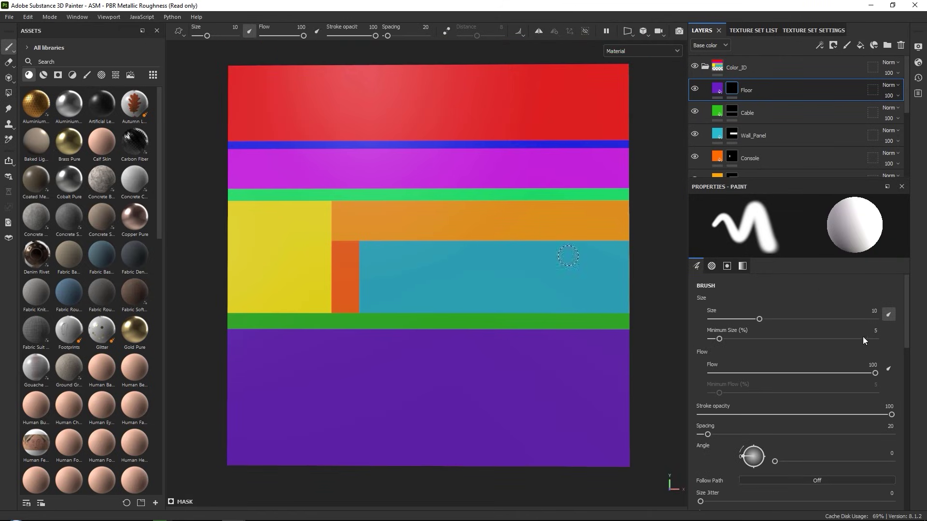
- Add an anchor point to the Base_Metal layer's mask
{"action": "scroll", "coordinate": [772, 125], "scroll_direction": "down", "scroll_amount": 3}
{"action": "left_click", "coordinate": [732, 159]}
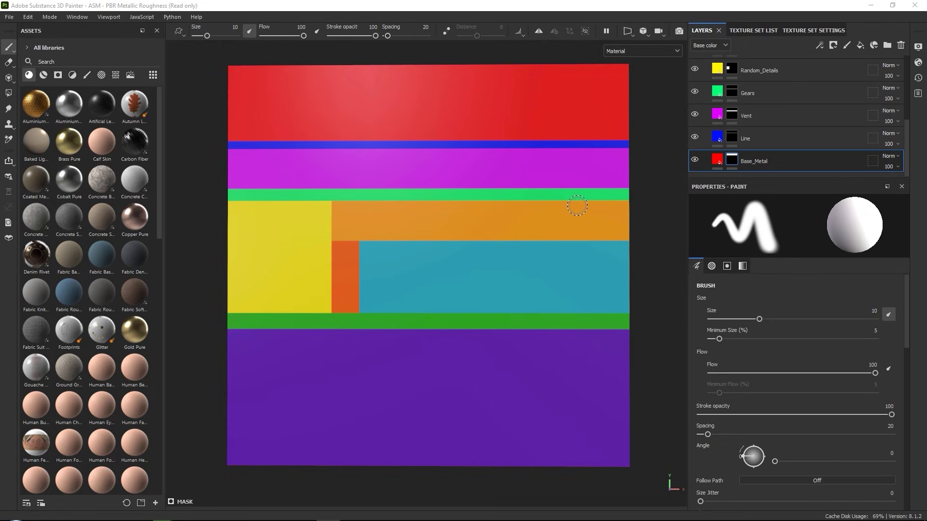
{"action": "middle_click_drag", "start_coordinate": [576, 213], "coordinate": [578, 222], "text": "alt"}
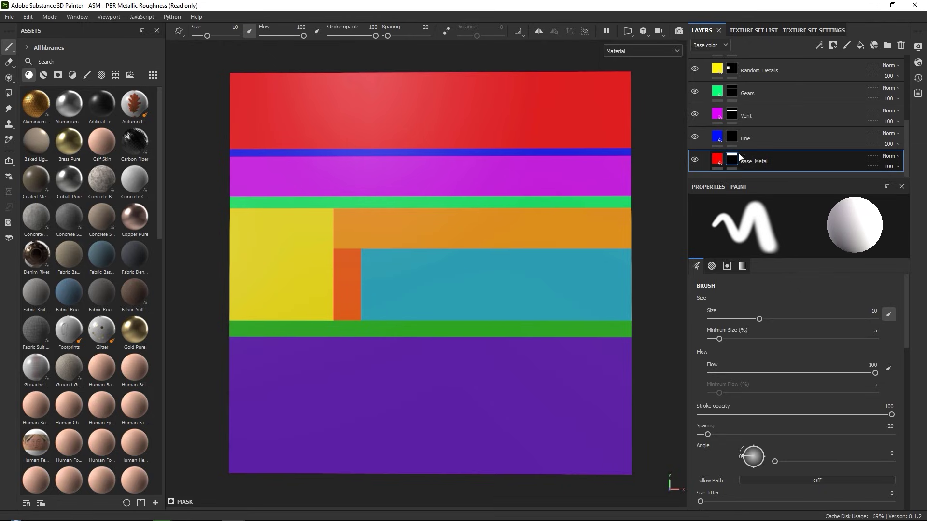
{"action": "left_click", "coordinate": [819, 46]}
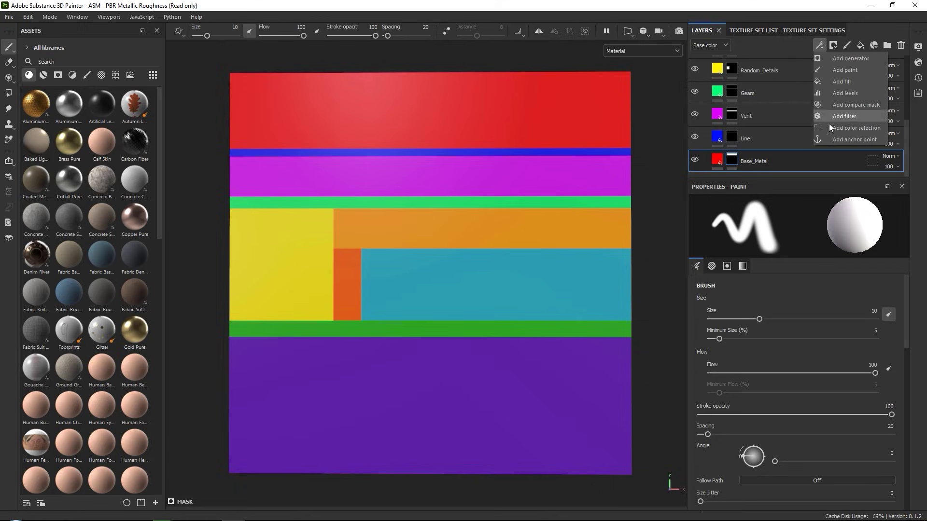
{"action": "left_click", "coordinate": [846, 140]}
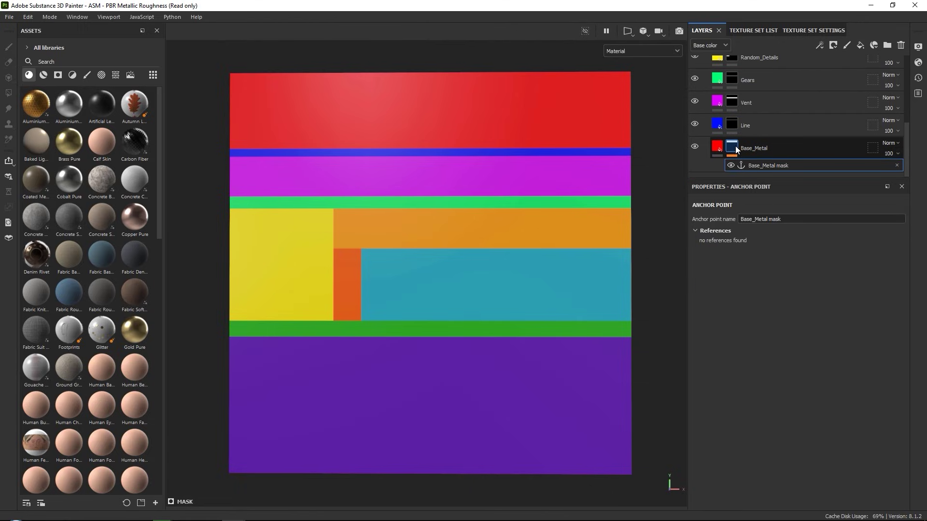
{"action": "mouse_move", "coordinate": [733, 152]}
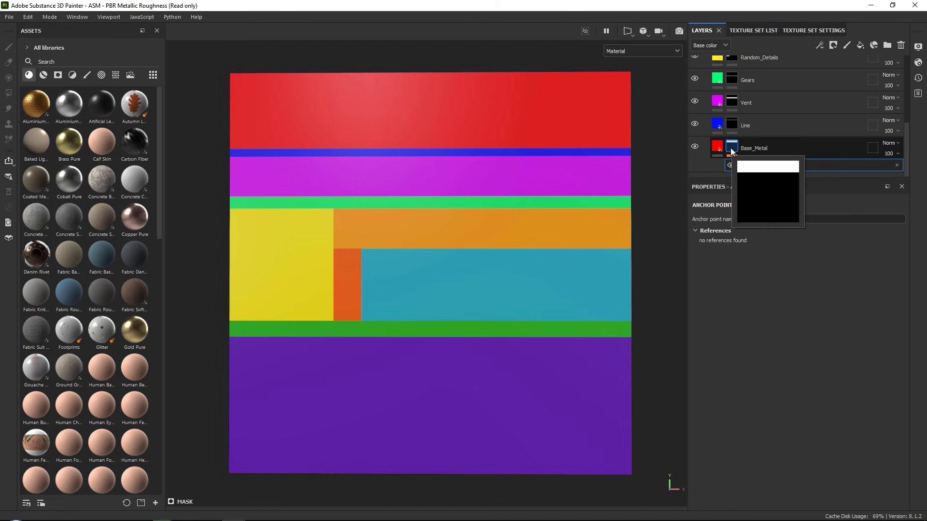
- Add an anchor point to the Line mask and another to the Vent mask
{"action": "left_click", "coordinate": [731, 126]}
{"action": "left_click", "coordinate": [819, 45]}
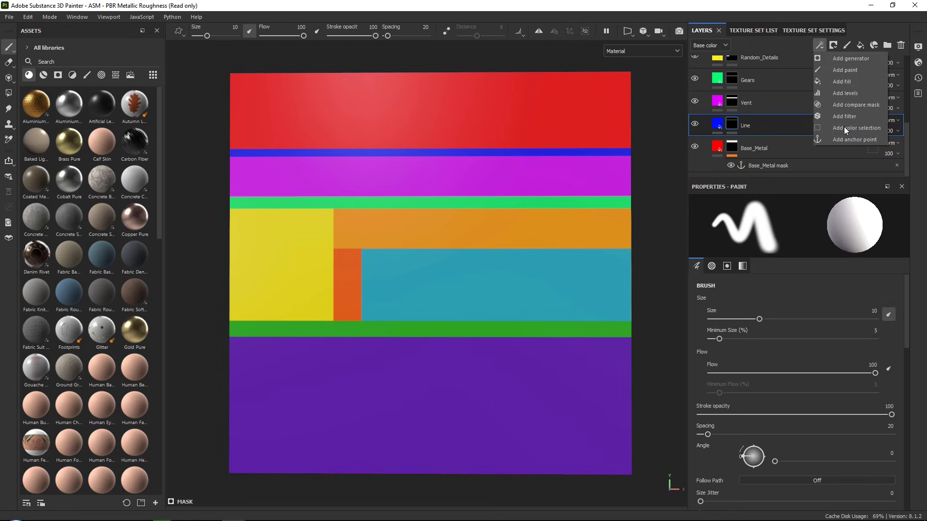
{"action": "left_click", "coordinate": [847, 138]}
{"action": "left_click", "coordinate": [733, 101]}
{"action": "left_click", "coordinate": [820, 47]}
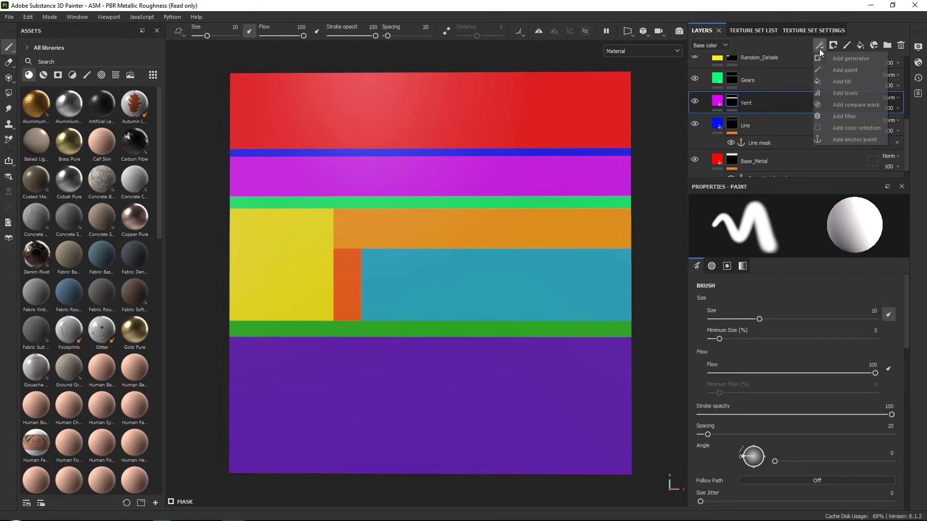
{"action": "left_click", "coordinate": [836, 138]}
- Add an anchor point to the Gears mask and another to the Random_Details mask
{"action": "scroll", "coordinate": [743, 121], "scroll_direction": "up", "scroll_amount": 1}
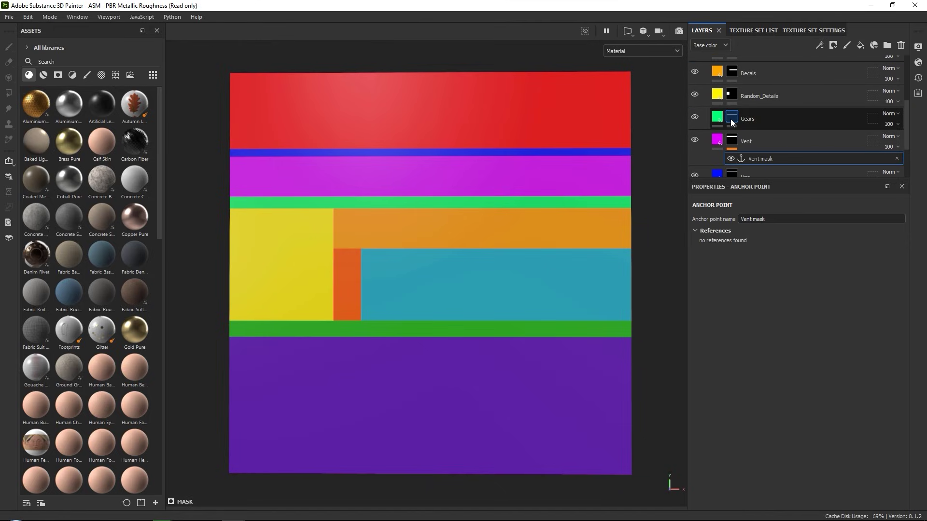
{"action": "left_click", "coordinate": [731, 119]}
{"action": "left_click", "coordinate": [819, 45]}
{"action": "left_click", "coordinate": [836, 138]}
{"action": "scroll", "coordinate": [721, 123], "scroll_direction": "up", "scroll_amount": 1}
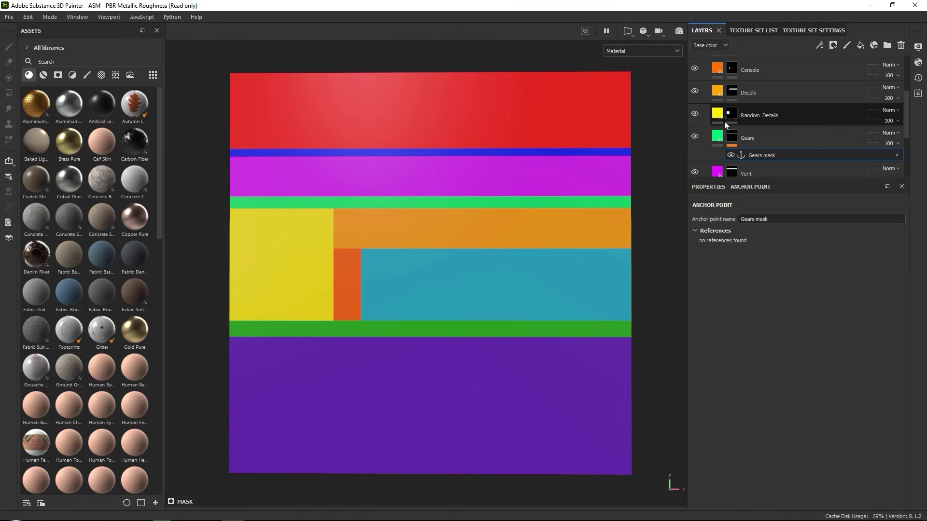
{"action": "left_click", "coordinate": [729, 114]}
{"action": "left_click", "coordinate": [819, 45]}
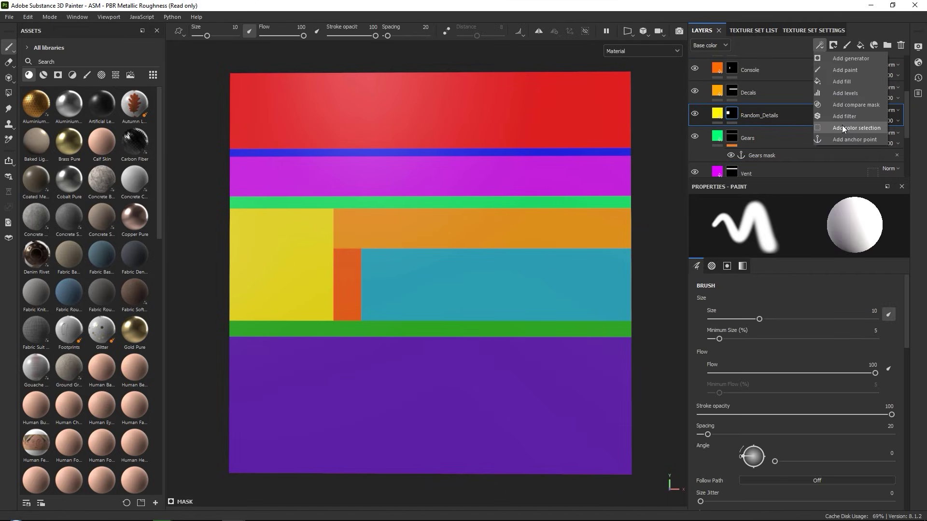
{"action": "left_click", "coordinate": [846, 138]}
- Add an anchor point to the Decals mask and another to the Console mask
{"action": "scroll", "coordinate": [740, 106], "scroll_direction": "up", "scroll_amount": 1}
{"action": "left_click", "coordinate": [734, 128]}
{"action": "left_click", "coordinate": [819, 45]}
{"action": "left_click", "coordinate": [844, 137]}
{"action": "left_click", "coordinate": [735, 108]}
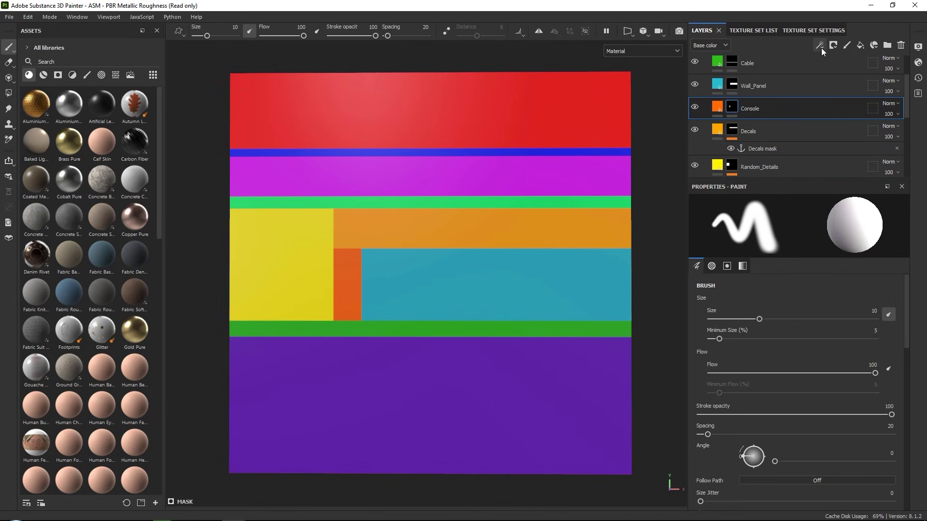
{"action": "left_click", "coordinate": [819, 45]}
{"action": "left_click", "coordinate": [836, 134]}
- Add an anchor point to the Wall_Panel mask and another to the Cable mask
{"action": "scroll", "coordinate": [734, 122], "scroll_direction": "up", "scroll_amount": 1}
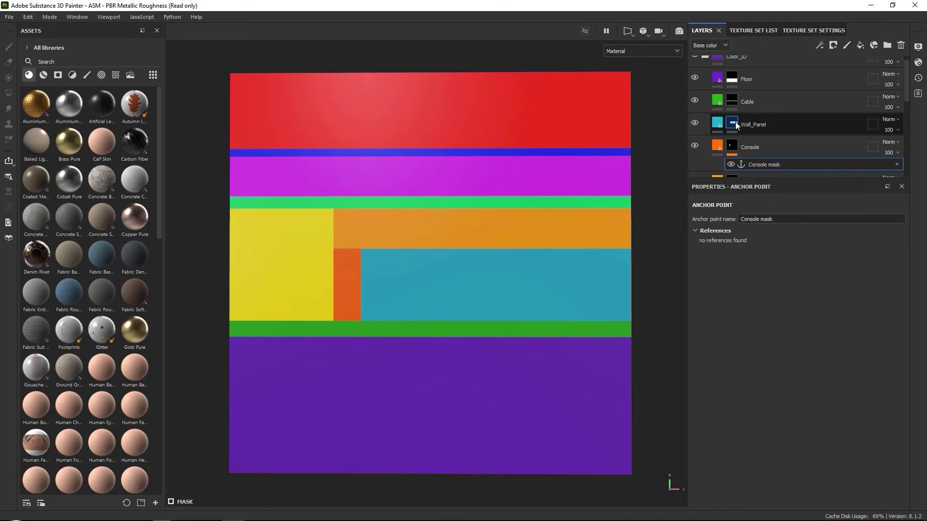
{"action": "left_click", "coordinate": [735, 122]}
{"action": "left_click", "coordinate": [820, 45]}
{"action": "left_click", "coordinate": [841, 139]}
{"action": "left_click", "coordinate": [736, 100]}
{"action": "left_click", "coordinate": [819, 45]}
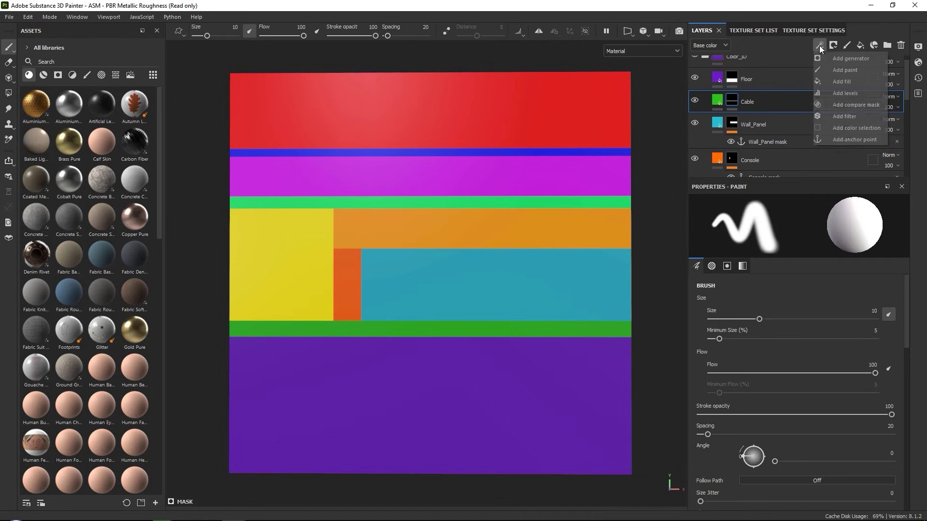
{"action": "left_click", "coordinate": [839, 142]}
- Add an anchor point to the Floor layer's mask and review the anchor points across the layer stack
{"action": "scroll", "coordinate": [753, 116], "scroll_direction": "up", "scroll_amount": 1}
{"action": "left_click", "coordinate": [746, 90]}
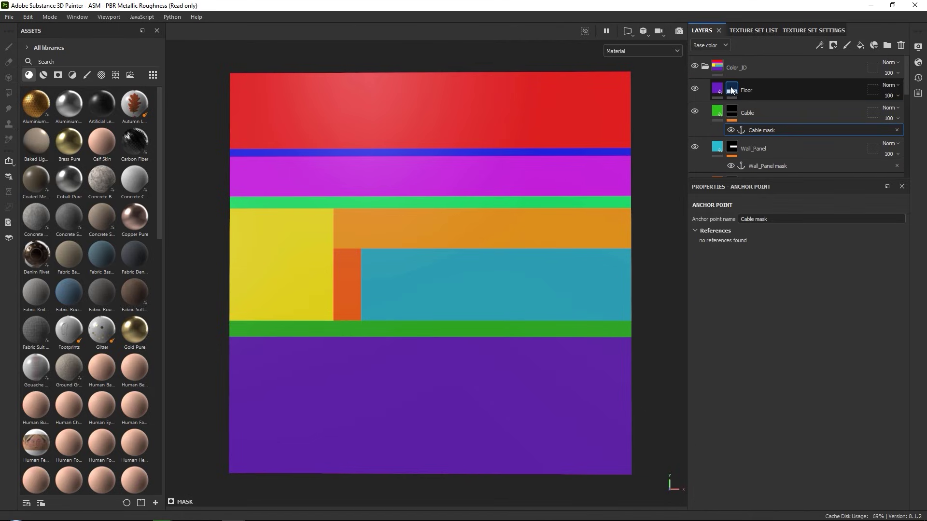
{"action": "left_click", "coordinate": [819, 45]}
{"action": "left_click", "coordinate": [847, 136]}
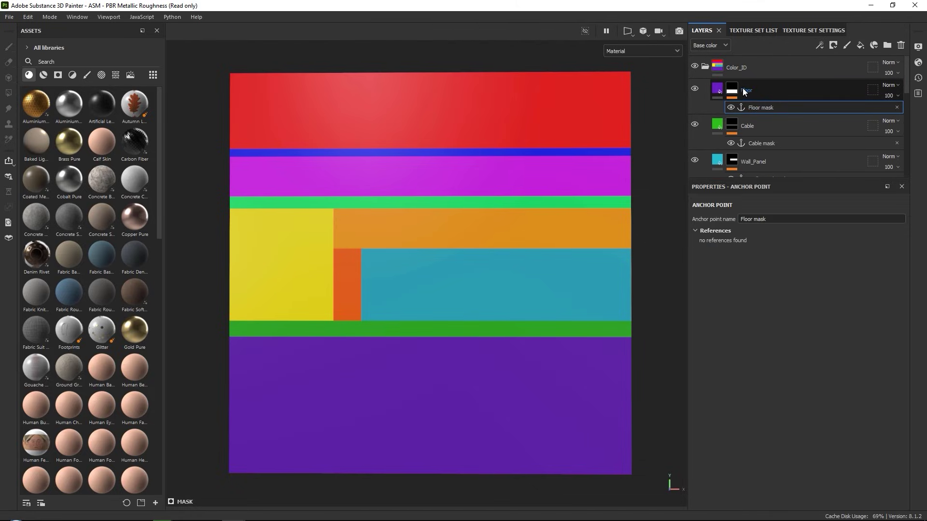
{"action": "scroll", "coordinate": [766, 101], "scroll_direction": "down", "scroll_amount": 5}
{"action": "scroll", "coordinate": [767, 101], "scroll_direction": "up", "scroll_amount": 5}
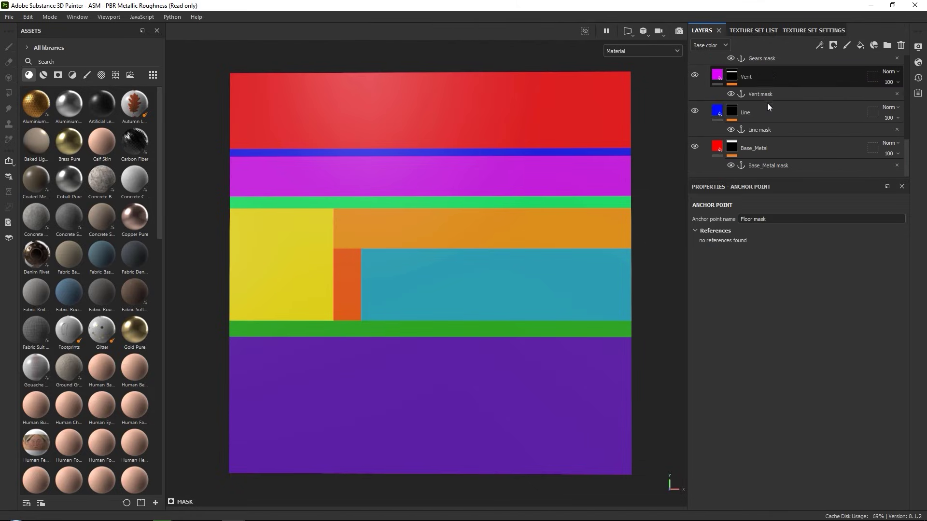
- Collapse the Color_ID folder and create a new folder named NormalDetails above it
{"action": "left_click", "coordinate": [705, 68]}
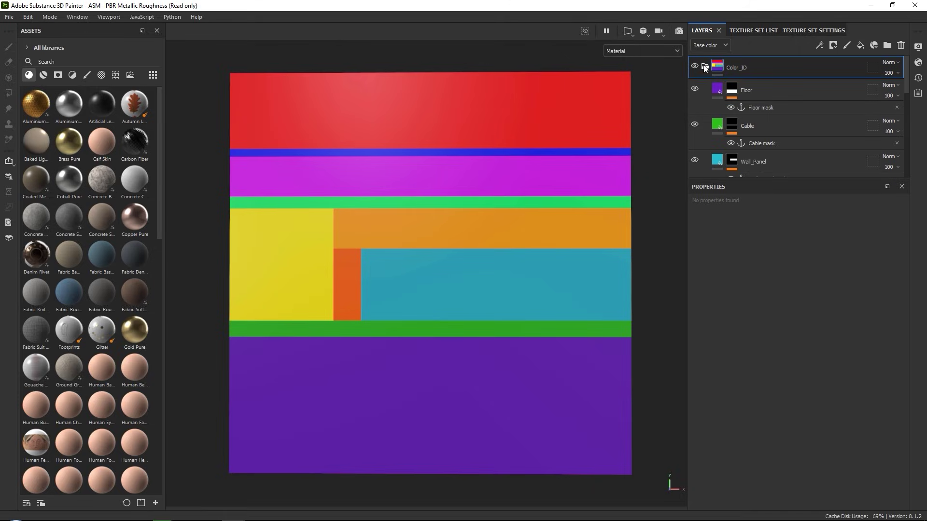
{"action": "left_click", "coordinate": [705, 68]}
{"action": "left_click", "coordinate": [887, 46]}
{"action": "double_click", "coordinate": [739, 68]}
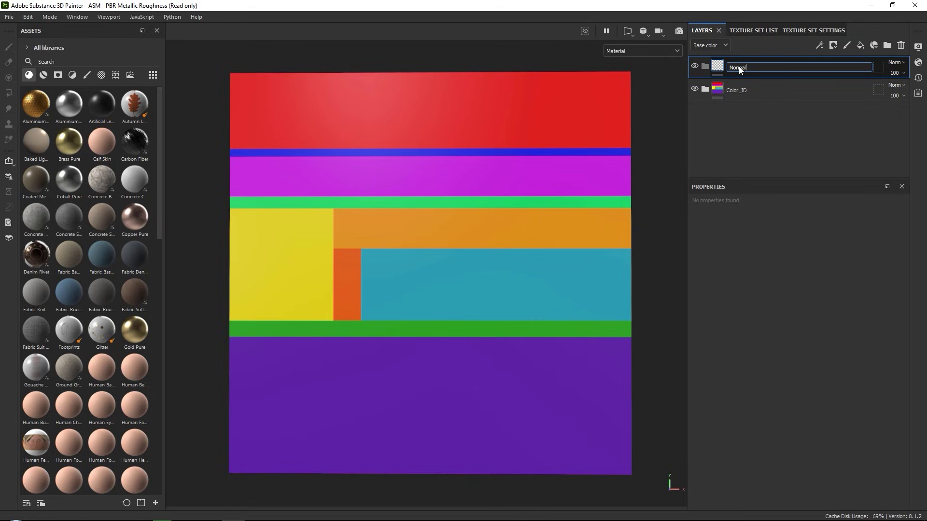
{"action": "type", "text": "NormalDetails"}
{"action": "key", "text": "Return"}
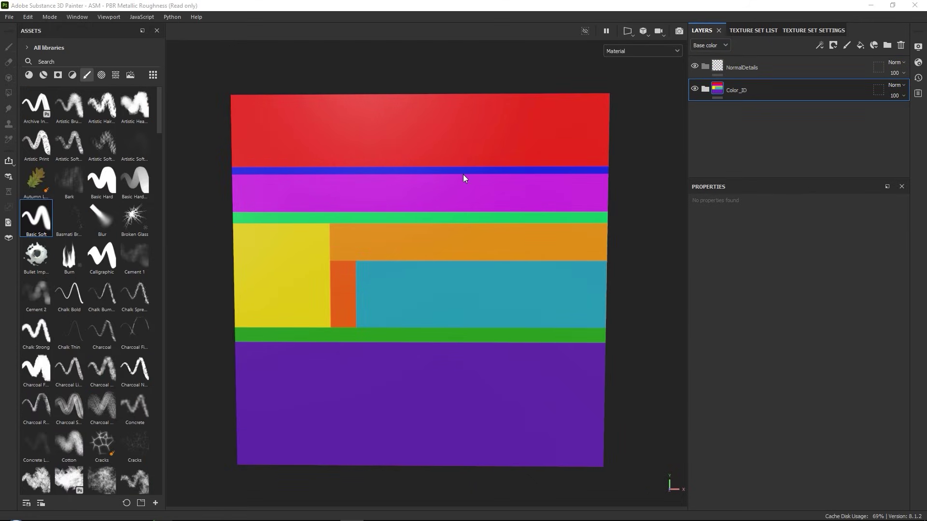
- Add a fill layer named Line inside the NormalDetails folder
{"action": "middle_click_drag", "start_coordinate": [464, 183], "coordinate": [457, 188]}
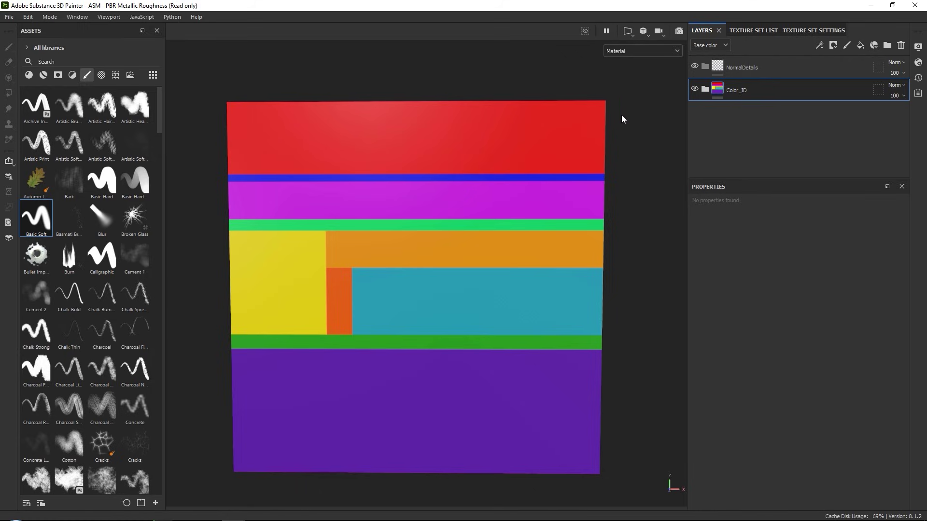
{"action": "left_click", "coordinate": [766, 67]}
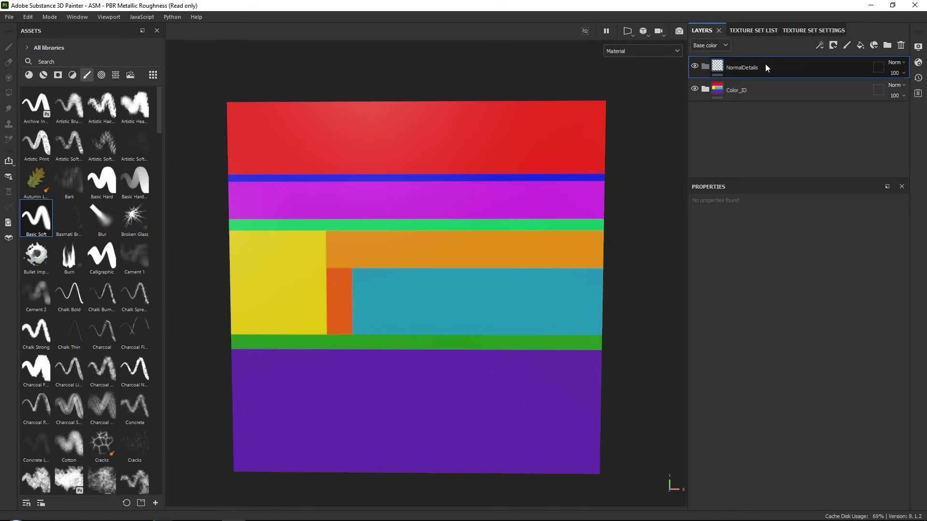
{"action": "left_click", "coordinate": [821, 68]}
{"action": "left_click", "coordinate": [860, 45]}
{"action": "double_click", "coordinate": [737, 90]}
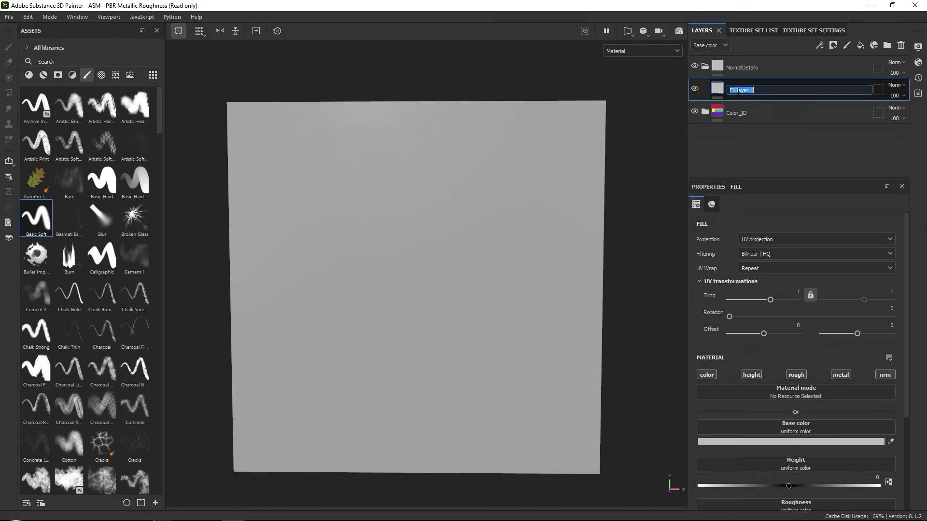
{"action": "type", "text": "Line"}
{"action": "key", "text": "Return"}
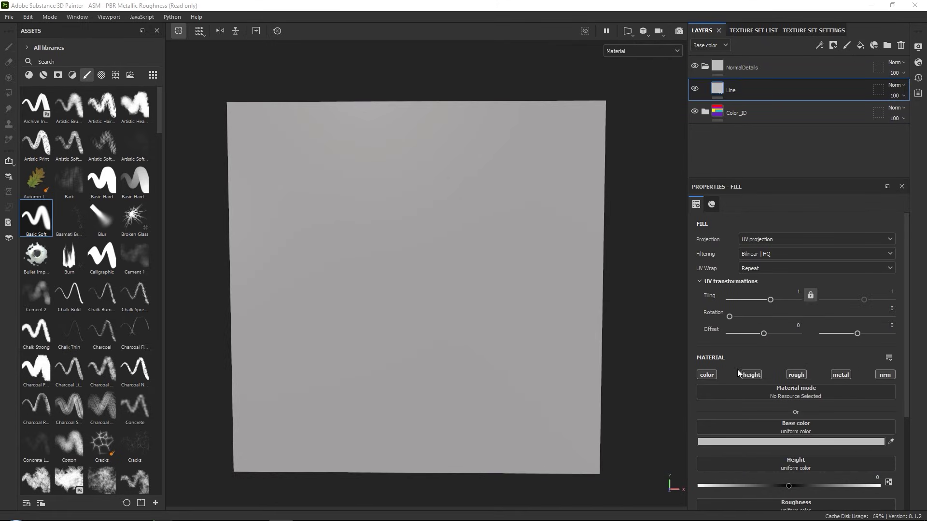
- Restrict the new Line fill to the height channel with a slightly negative height, and add a black mask to it
{"action": "left_click", "coordinate": [708, 375]}
{"action": "left_click", "coordinate": [885, 375]}
{"action": "left_click", "coordinate": [886, 375]}
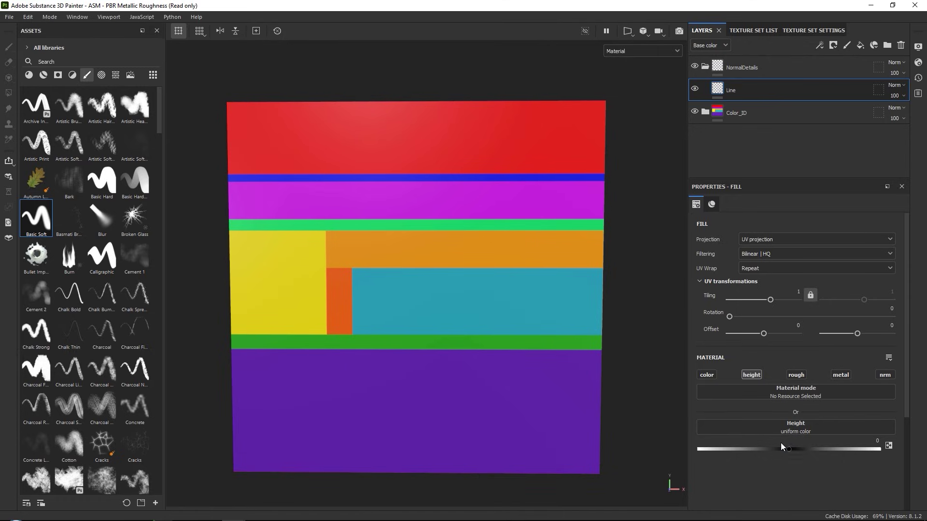
{"action": "left_click_drag", "start_coordinate": [788, 448], "coordinate": [767, 448]}
{"action": "left_click", "coordinate": [833, 45]}
{"action": "left_click", "coordinate": [840, 70]}
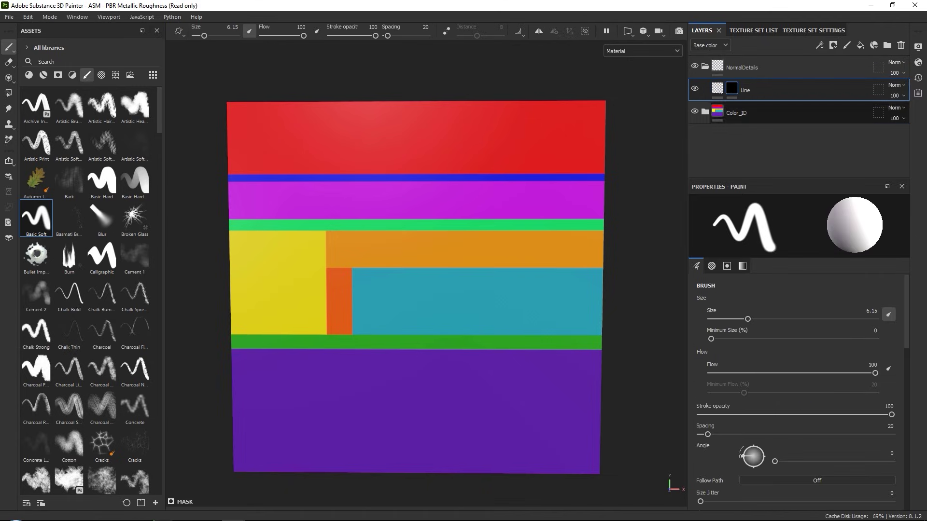
- Try a vertical brush stroke across the plane in the Line mask and undo it
{"action": "mouse_move", "coordinate": [538, 138]}
{"action": "left_mouse_down"}
{"action": "mouse_move", "coordinate": [332, 154]}
{"action": "mouse_move", "coordinate": [489, 218]}
{"action": "mouse_move", "coordinate": [309, 232]}
{"action": "mouse_move", "coordinate": [425, 304]}
{"action": "mouse_move", "coordinate": [296, 372]}
{"action": "mouse_move", "coordinate": [471, 285]}
{"action": "mouse_move", "coordinate": [535, 318]}
{"action": "left_mouse_up"}
{"action": "key", "text": "ctrl+z"}
{"action": "scroll", "coordinate": [521, 206], "scroll_direction": "up", "scroll_amount": 2}
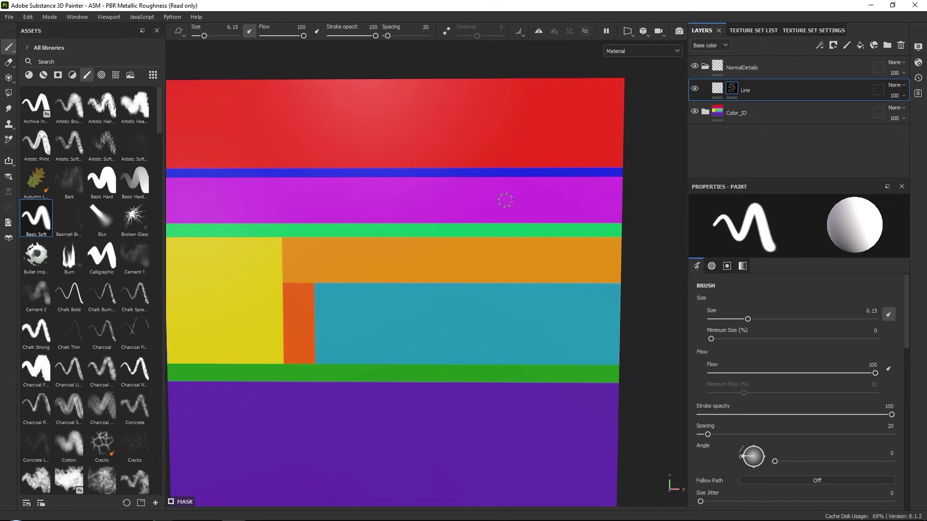
- Switch the viewport to 2D only and set the brush size to 1
{"action": "left_click", "coordinate": [628, 32]}
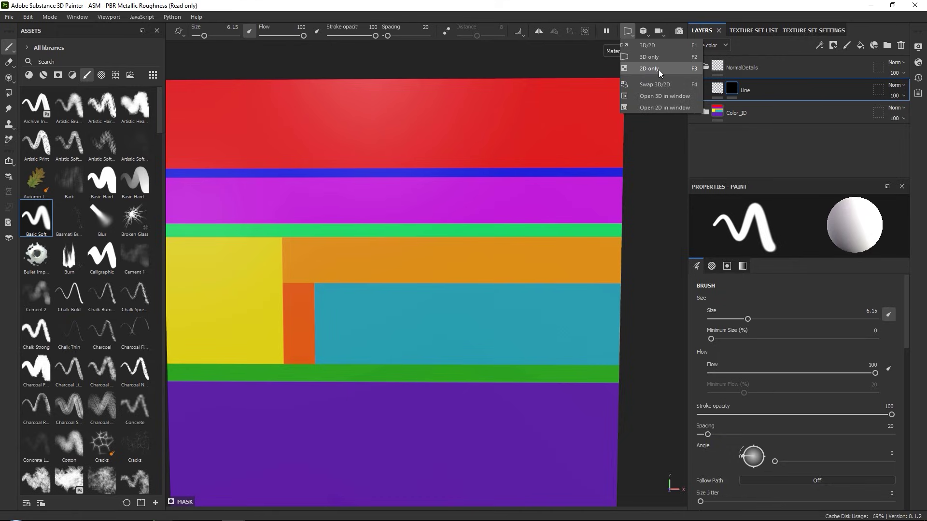
{"action": "left_click", "coordinate": [659, 70]}
{"action": "middle_click_drag", "start_coordinate": [502, 182], "coordinate": [502, 148]}
{"action": "left_click_drag", "start_coordinate": [747, 319], "coordinate": [721, 317]}
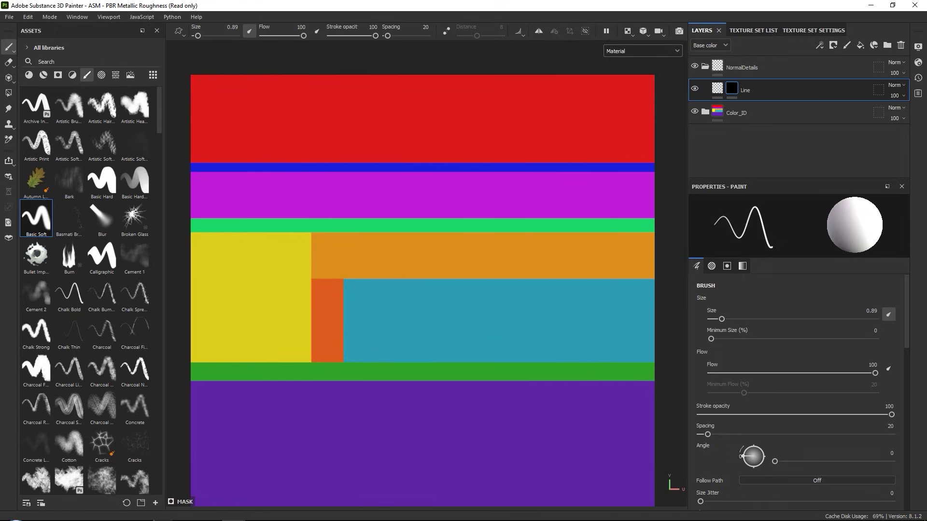
{"action": "left_click", "coordinate": [723, 319]}
- Paint a straight horizontal groove along the middle of the blue strip, across the full plane width, in the Line mask
{"action": "scroll", "coordinate": [656, 166], "scroll_direction": "down", "scroll_amount": 1}
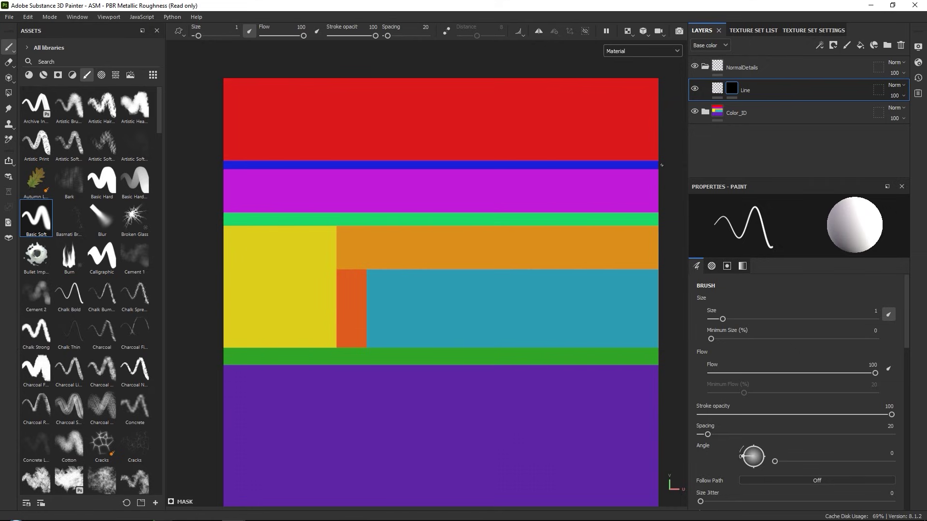
{"action": "key", "text": "shift"}
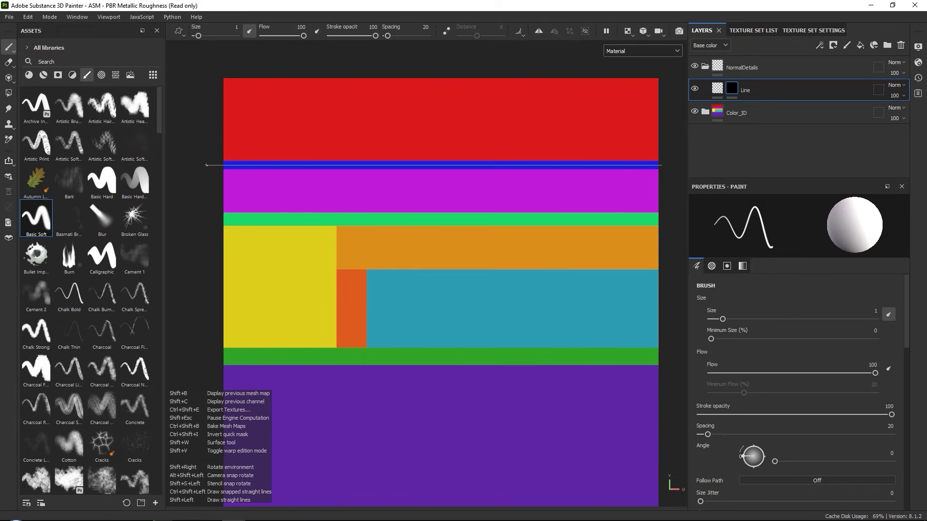
{"action": "left_click", "coordinate": [206, 165], "text": "shift"}
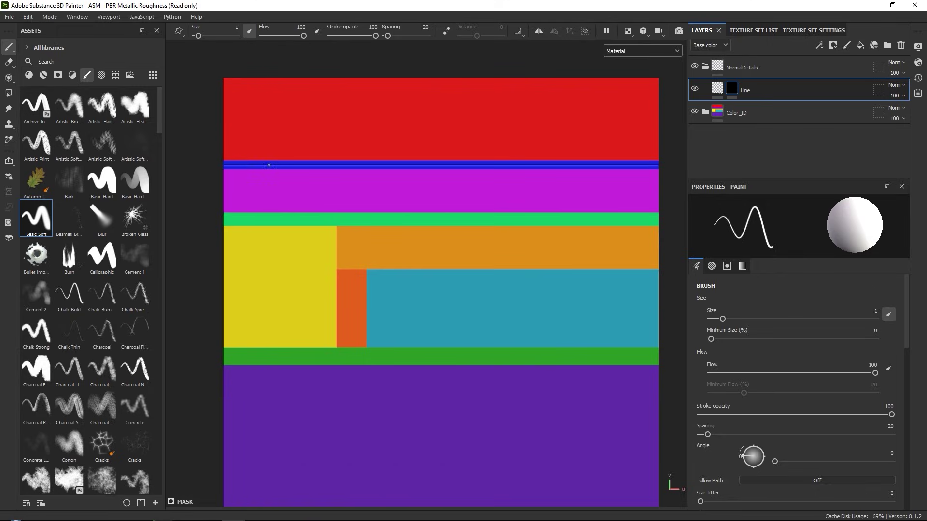
{"action": "scroll", "coordinate": [266, 172], "scroll_direction": "up", "scroll_amount": 10}
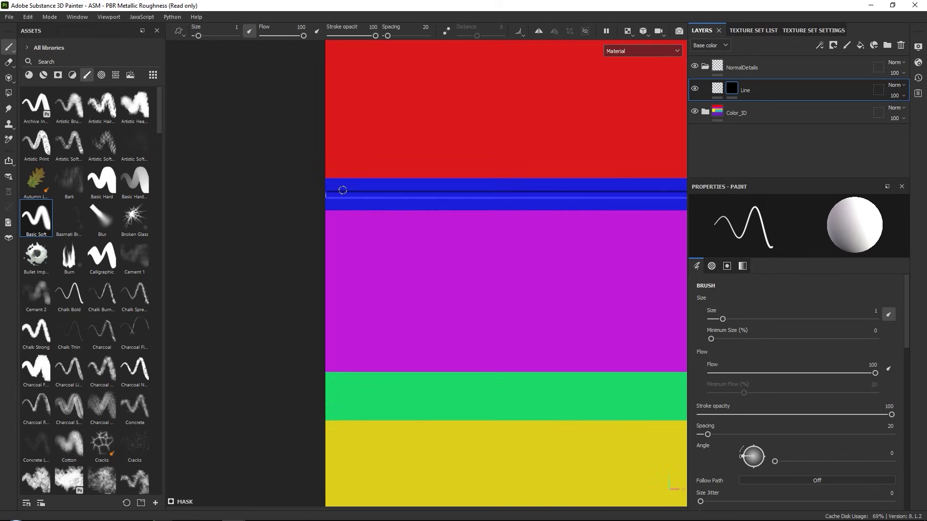
- Extend the groove in the Line mask out to the plane's edge with a single brush dab on the blue strip
{"action": "scroll", "coordinate": [345, 193], "scroll_direction": "down", "scroll_amount": 8}
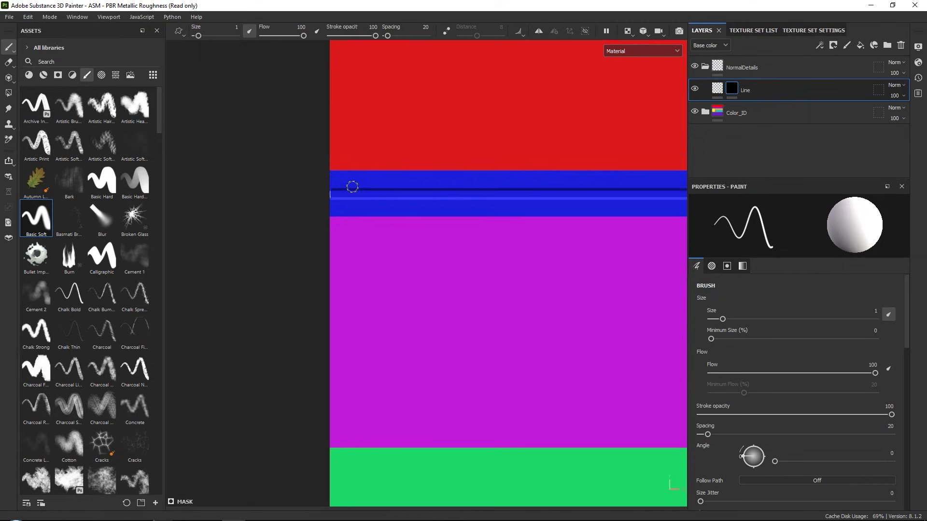
{"action": "scroll", "coordinate": [454, 198], "scroll_direction": "up", "scroll_amount": 10}
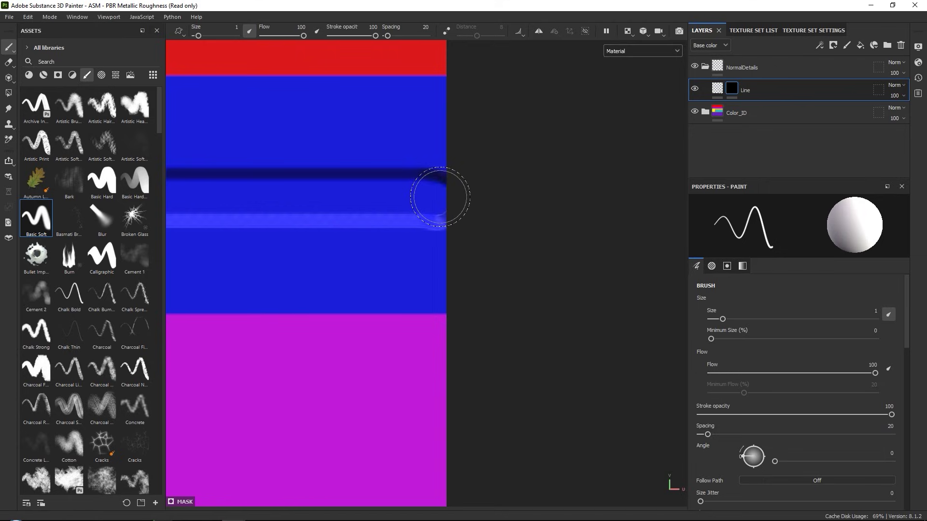
{"action": "left_click", "coordinate": [440, 200]}
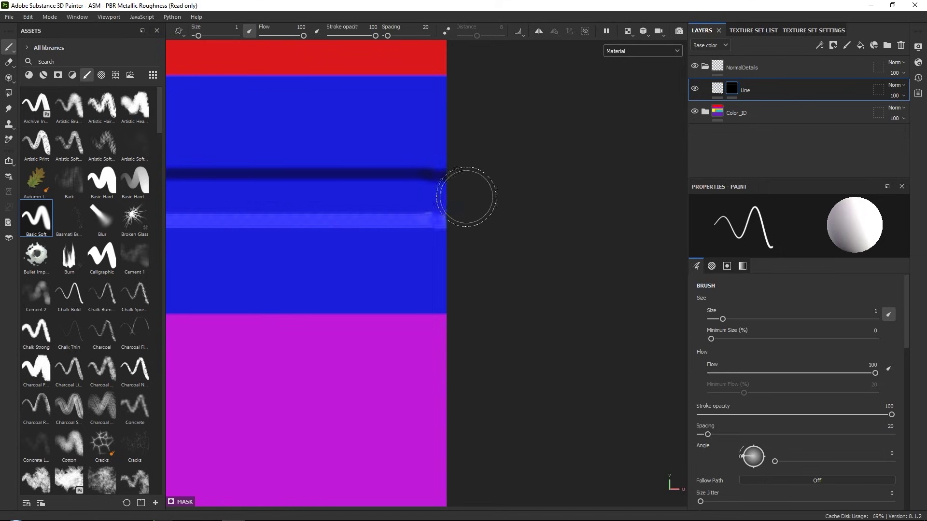
{"action": "scroll", "coordinate": [494, 195], "scroll_direction": "down", "scroll_amount": 8}
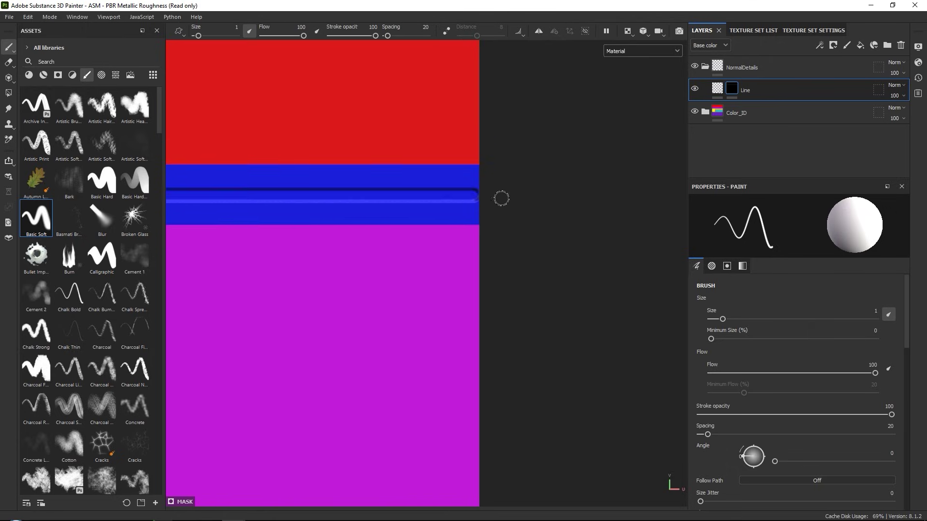
{"action": "scroll", "coordinate": [456, 206], "scroll_direction": "down", "scroll_amount": 5}
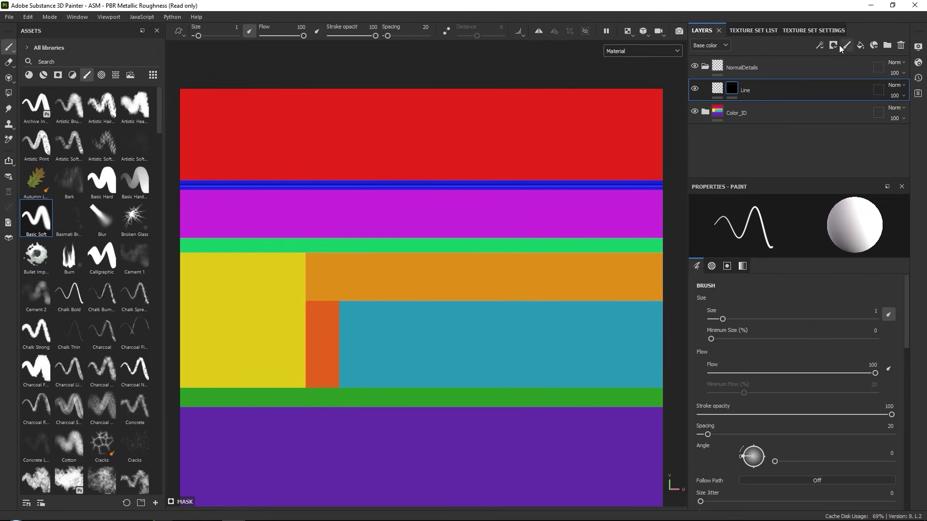
- Add a Transform filter to the Line layer's mask and set its scaling to 105
{"action": "left_click", "coordinate": [821, 45]}
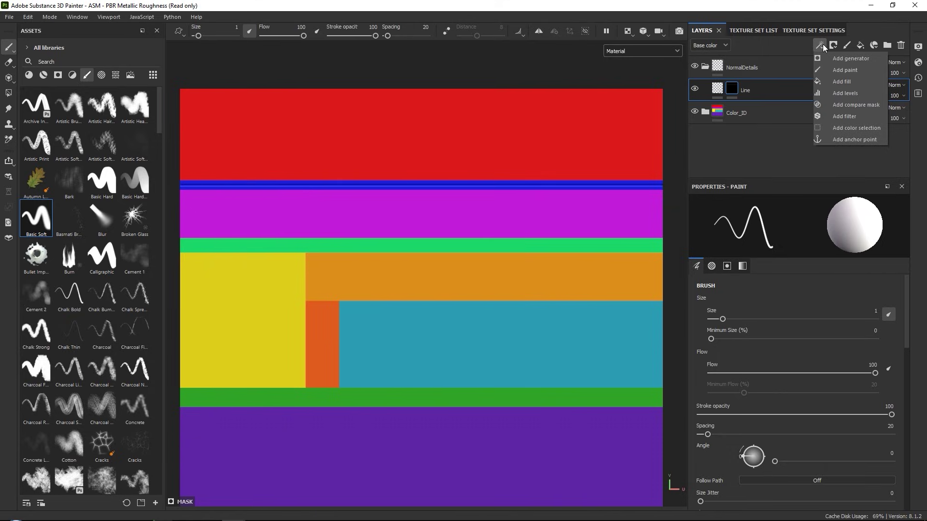
{"action": "left_click", "coordinate": [839, 115]}
{"action": "left_click", "coordinate": [809, 229]}
{"action": "scroll", "coordinate": [831, 293], "scroll_direction": "down", "scroll_amount": 2}
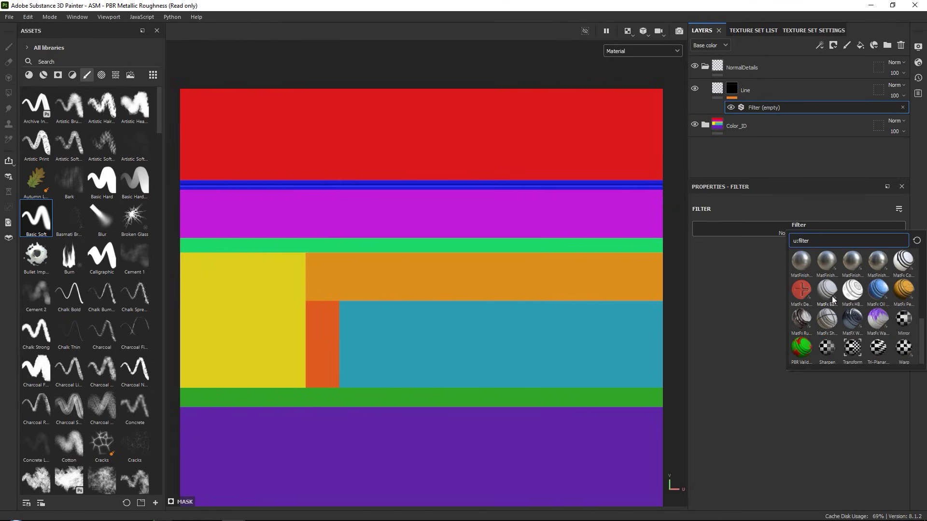
{"action": "left_click", "coordinate": [851, 351]}
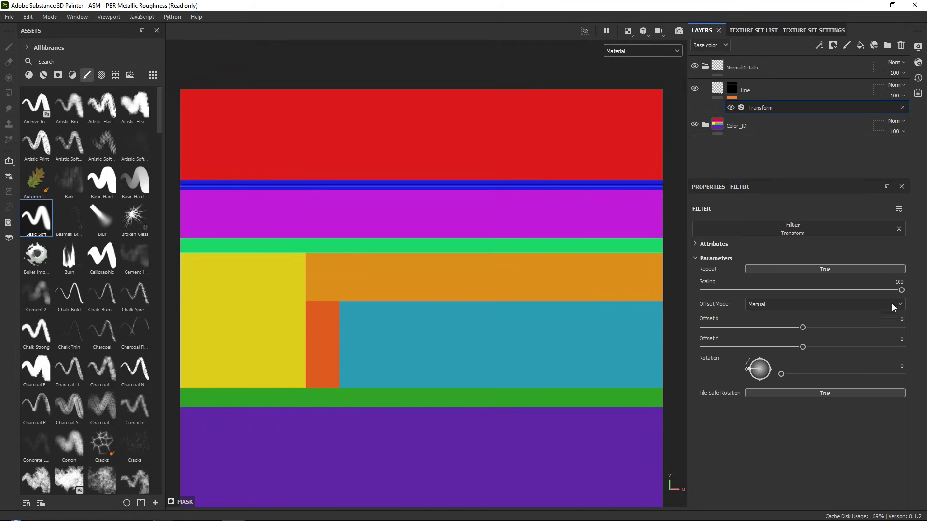
{"action": "left_click", "coordinate": [896, 281]}
{"action": "type", "text": "105"}
{"action": "key", "text": "Return"}
- Set the Transform filter's Offset Y to -0.015 to center the groove in the blue strip
{"action": "scroll", "coordinate": [648, 173], "scroll_direction": "up", "scroll_amount": 3}
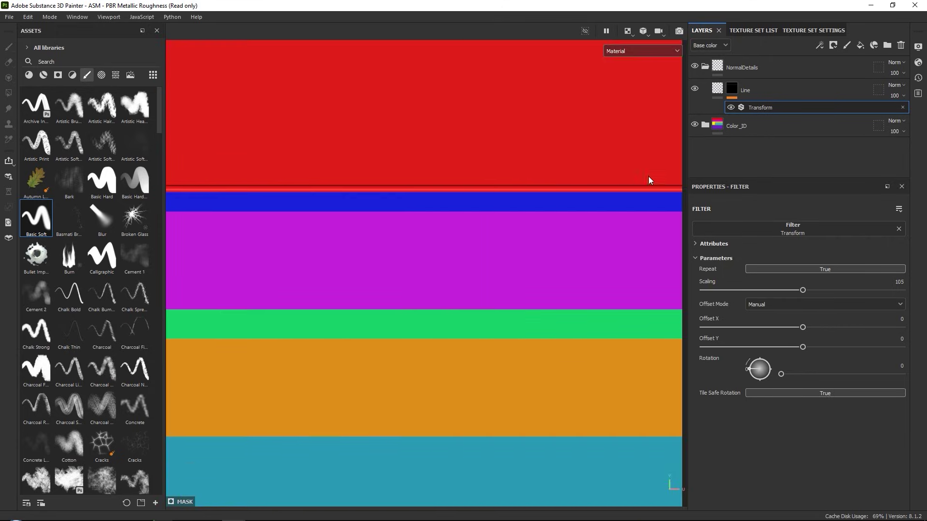
{"action": "middle_click_drag", "start_coordinate": [648, 173], "coordinate": [490, 227], "text": "alt"}
{"action": "scroll", "coordinate": [490, 226], "scroll_direction": "up", "scroll_amount": 5}
{"action": "middle_click_drag", "start_coordinate": [393, 222], "coordinate": [463, 241], "text": "alt"}
{"action": "left_click_drag", "start_coordinate": [804, 347], "coordinate": [801, 345]}
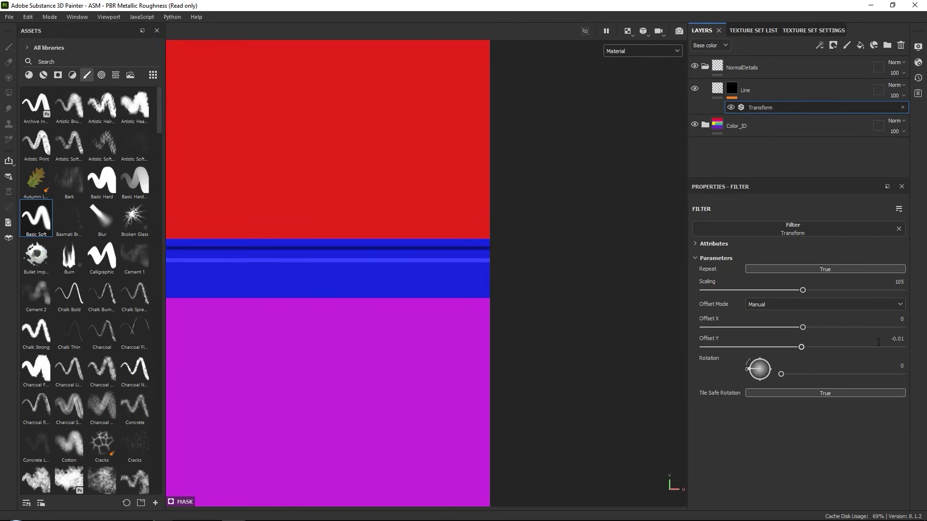
{"action": "left_click", "coordinate": [901, 336]}
{"action": "left_click", "coordinate": [905, 341]}
{"action": "type", "text": "5"}
{"action": "key", "text": "Return"}
- Examine the groove at the ends of the blue strip and across the whole sheet
{"action": "scroll", "coordinate": [372, 249], "scroll_direction": "down", "scroll_amount": 4}
{"action": "middle_click_drag", "start_coordinate": [360, 255], "coordinate": [488, 208], "text": "alt"}
{"action": "scroll", "coordinate": [485, 236], "scroll_direction": "up", "scroll_amount": 5}
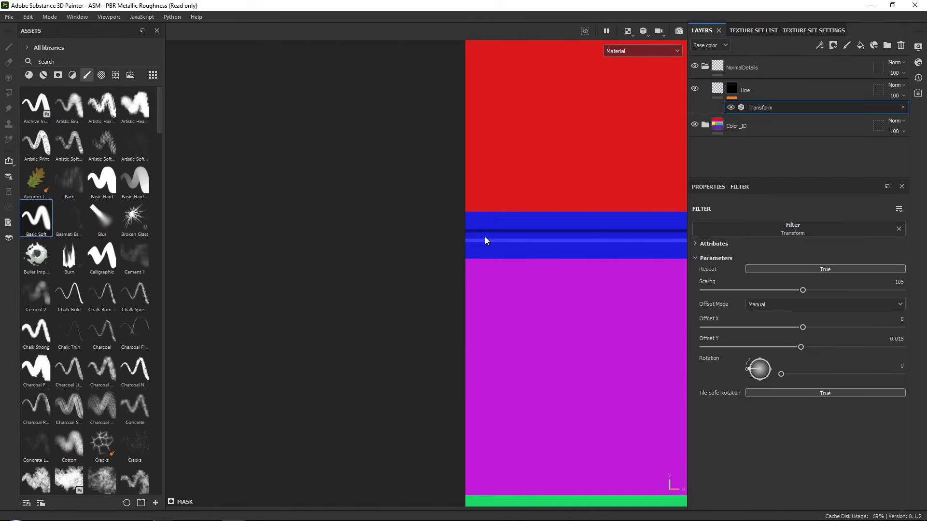
{"action": "scroll", "coordinate": [453, 230], "scroll_direction": "down", "scroll_amount": 3}
{"action": "middle_click_drag", "start_coordinate": [454, 239], "coordinate": [277, 236]}
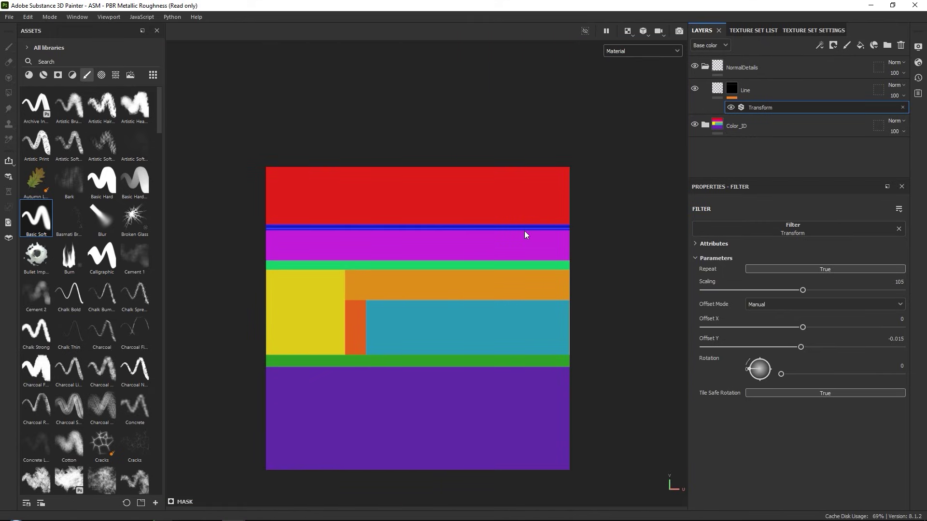
{"action": "middle_click_drag", "start_coordinate": [509, 175], "coordinate": [516, 155], "text": "alt"}
{"action": "scroll", "coordinate": [515, 155], "scroll_direction": "up", "scroll_amount": 1}
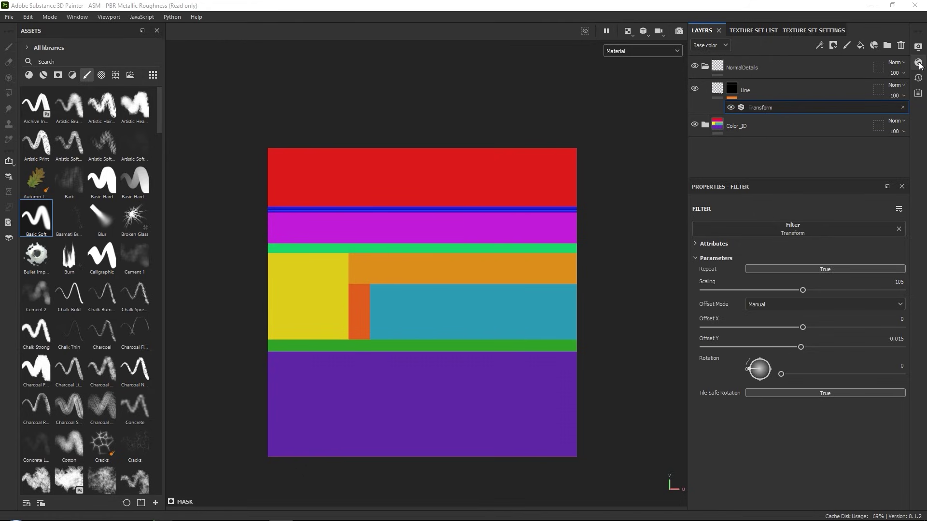
- Change the main shader to pbr-metal-rough-with-alpha-test
{"action": "left_click", "coordinate": [918, 63]}
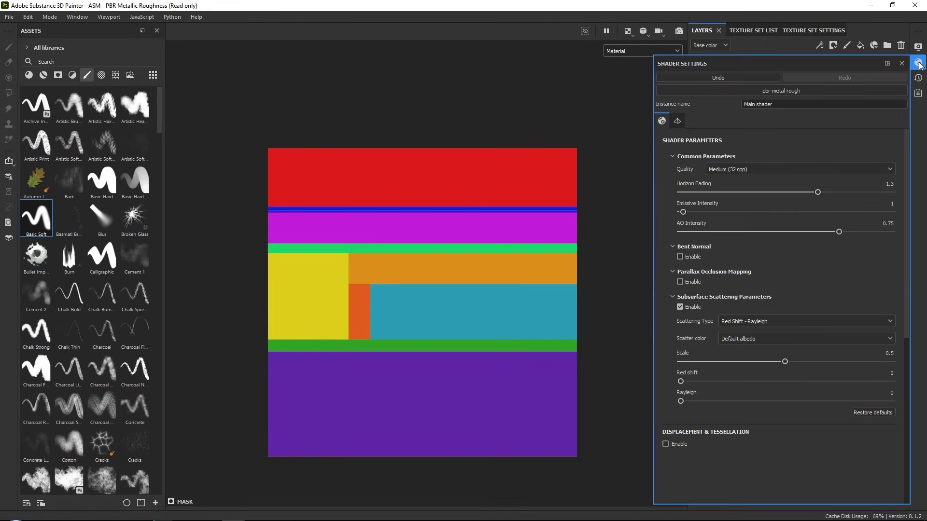
{"action": "left_click", "coordinate": [790, 91]}
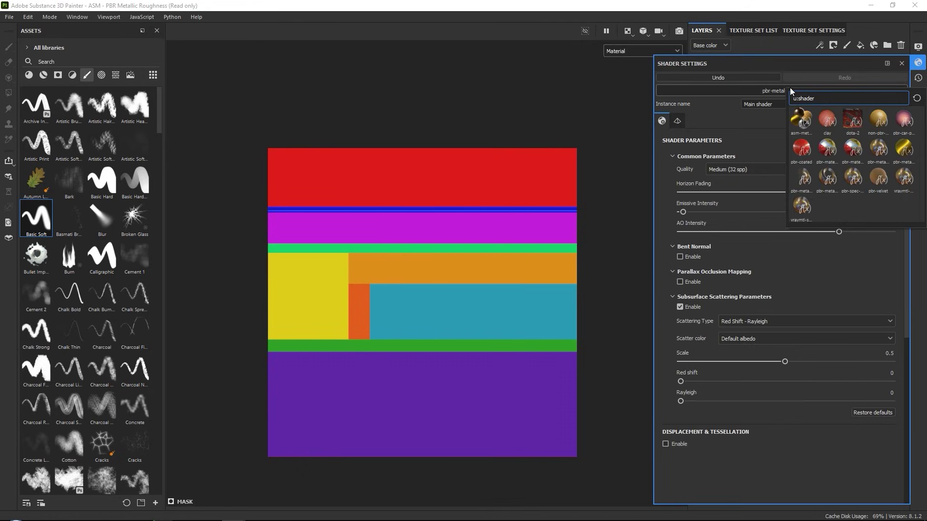
{"action": "mouse_move", "coordinate": [829, 179]}
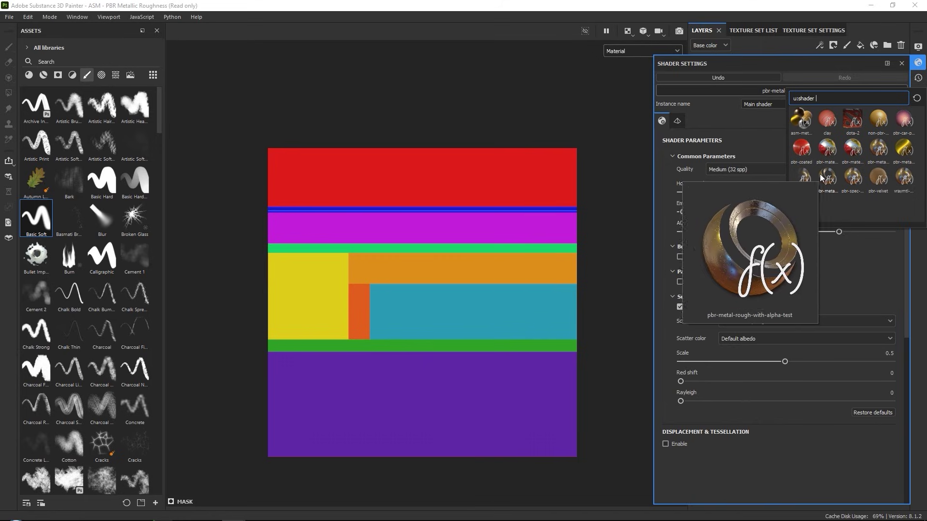
{"action": "left_click", "coordinate": [826, 178]}
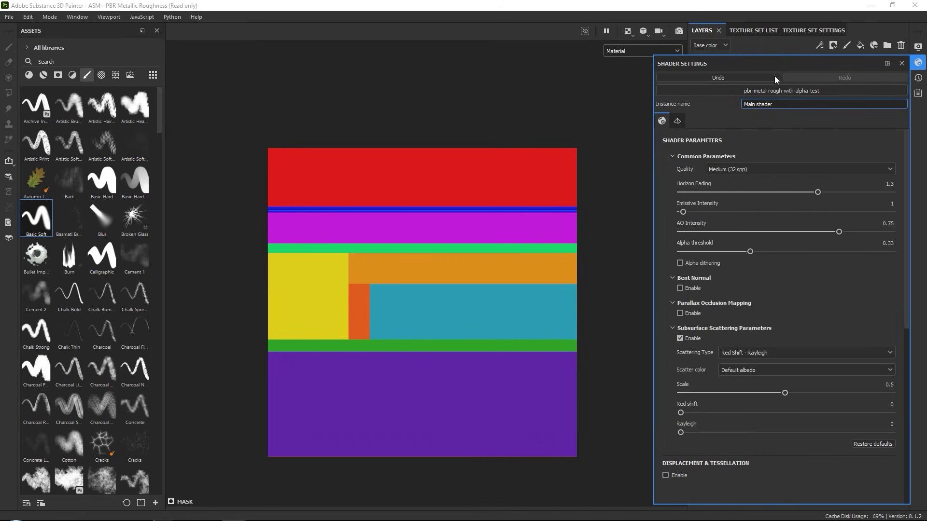
{"action": "left_click", "coordinate": [900, 64]}
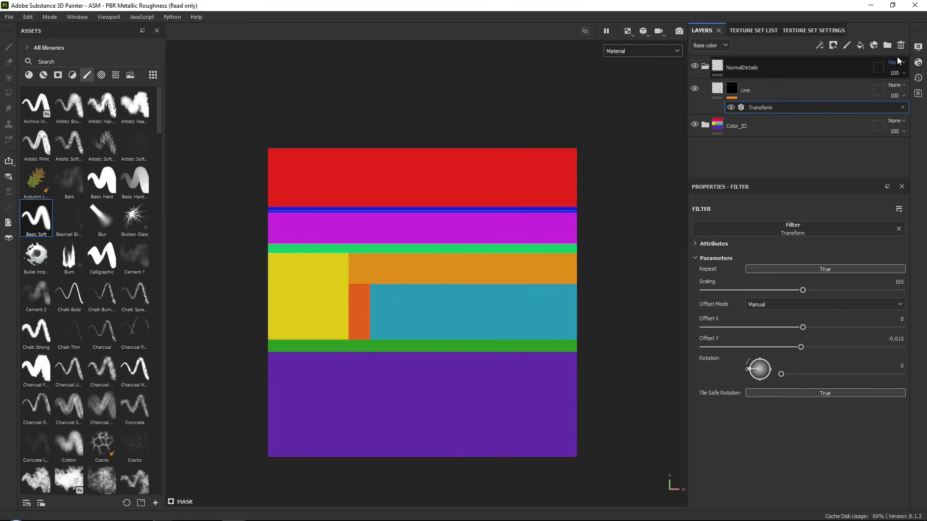
- Add an Opacity channel to the texture set and return to the layer stack
{"action": "left_click", "coordinate": [803, 29]}
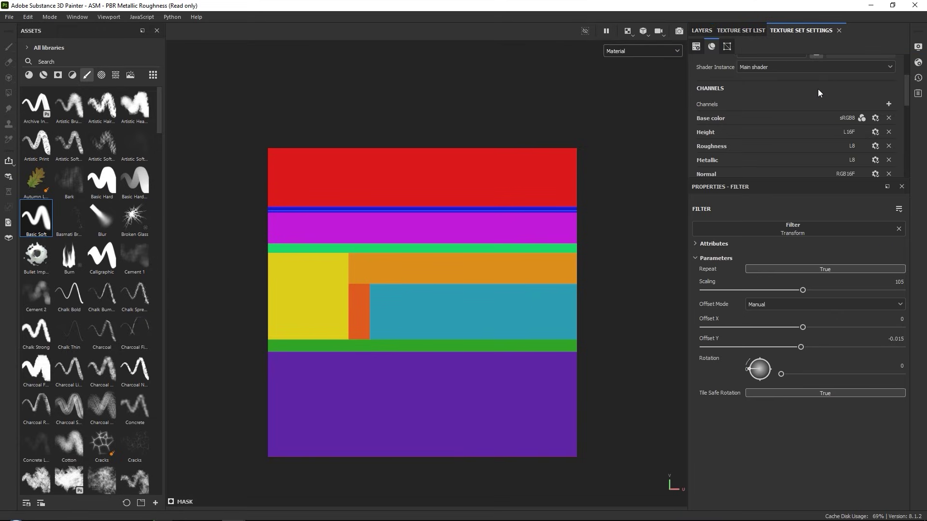
{"action": "left_click", "coordinate": [888, 103]}
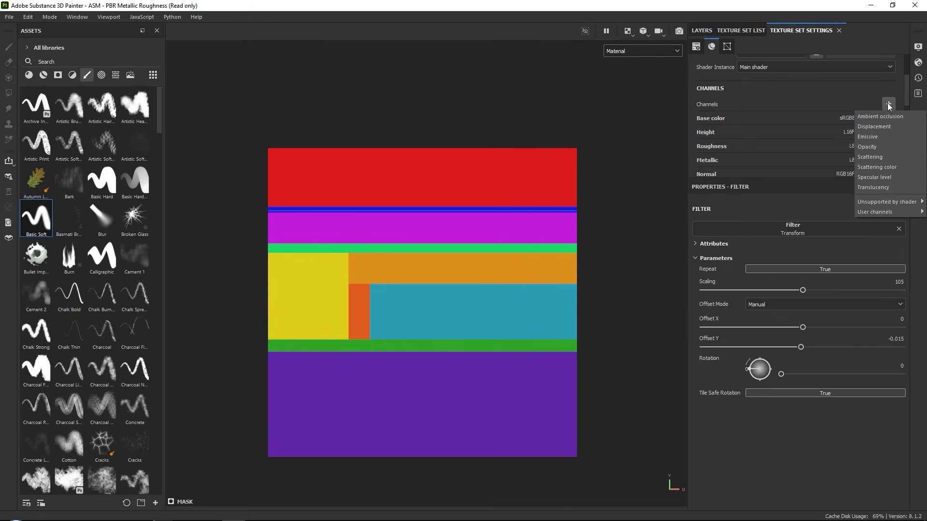
{"action": "left_click", "coordinate": [871, 147]}
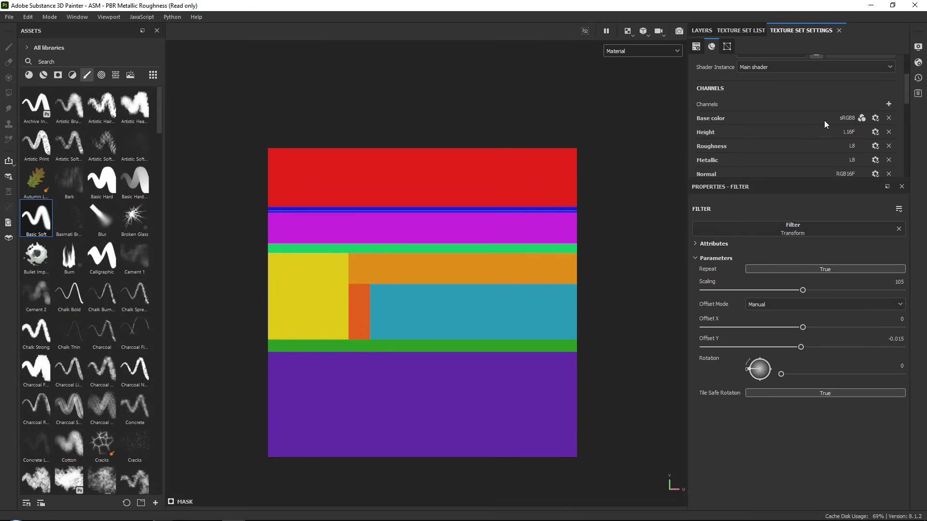
{"action": "scroll", "coordinate": [827, 121], "scroll_direction": "down", "scroll_amount": 1}
{"action": "left_click", "coordinate": [698, 30]}
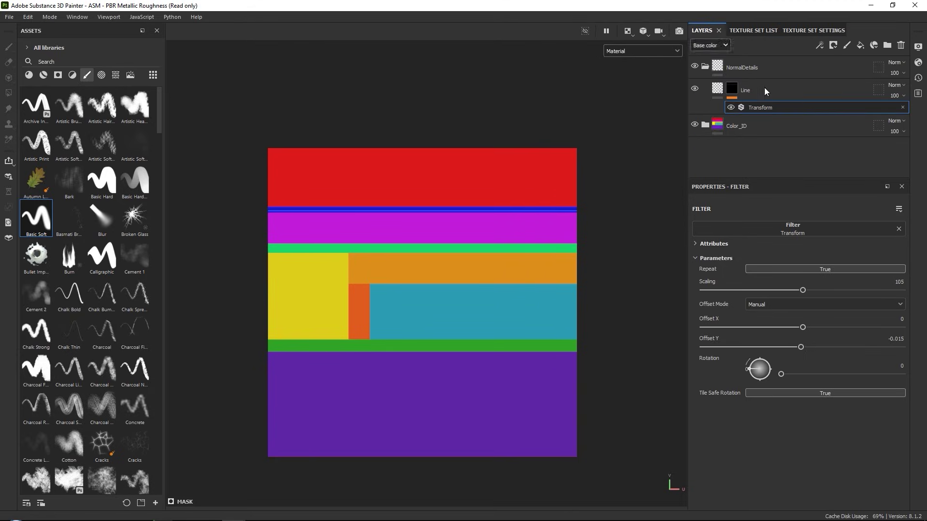
- Duplicate the Line layer and remove the Transform filter from the copy
{"action": "right_click", "coordinate": [818, 87]}
{"action": "left_click", "coordinate": [811, 305]}
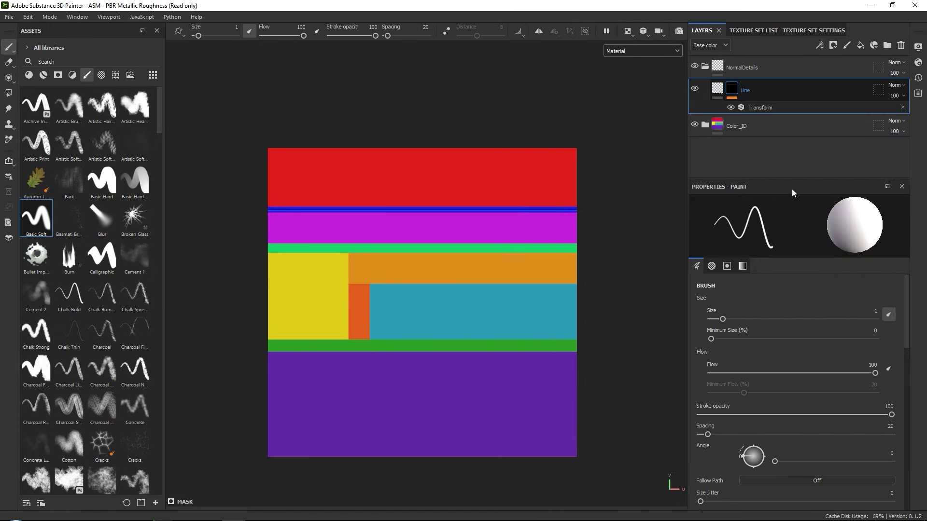
{"action": "left_click", "coordinate": [897, 107]}
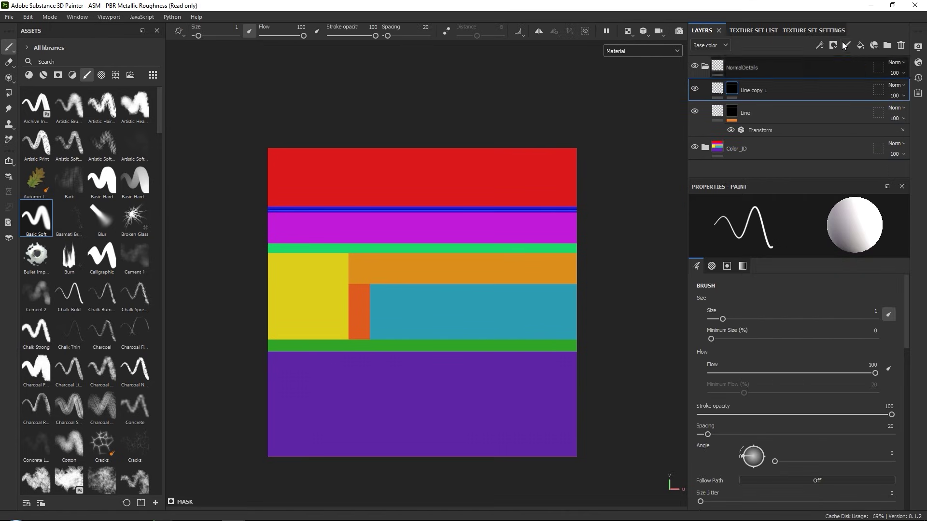
- Give the duplicated Line layer a fresh black mask and rename it Vent
{"action": "left_click", "coordinate": [834, 45]}
{"action": "left_click", "coordinate": [851, 70]}
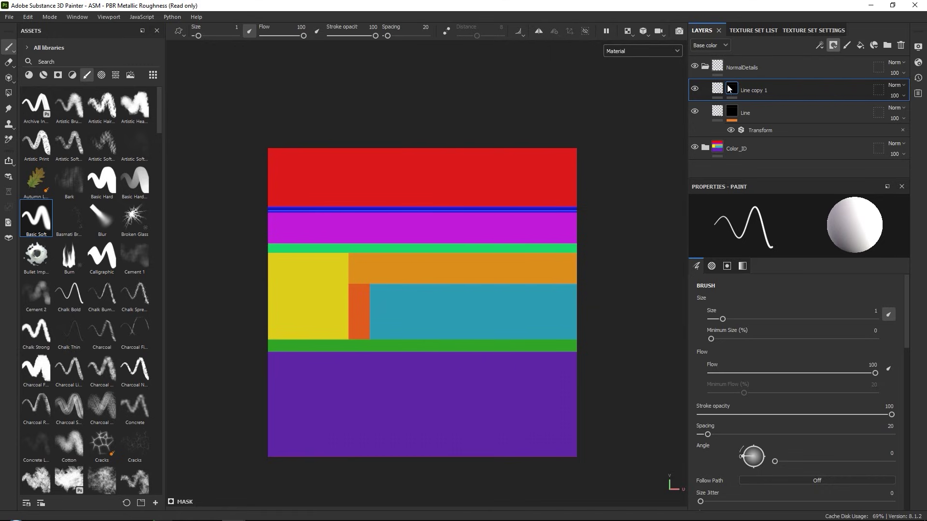
{"action": "left_click", "coordinate": [719, 89]}
{"action": "scroll", "coordinate": [397, 218], "scroll_direction": "up", "scroll_amount": 2}
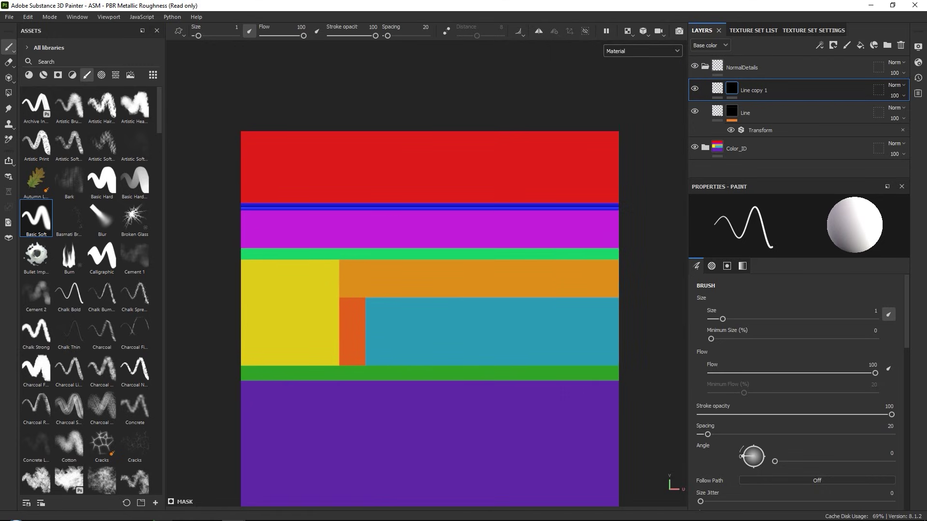
{"action": "double_click", "coordinate": [756, 90]}
{"action": "type", "text": "Vent"}
{"action": "key", "text": "Return"}
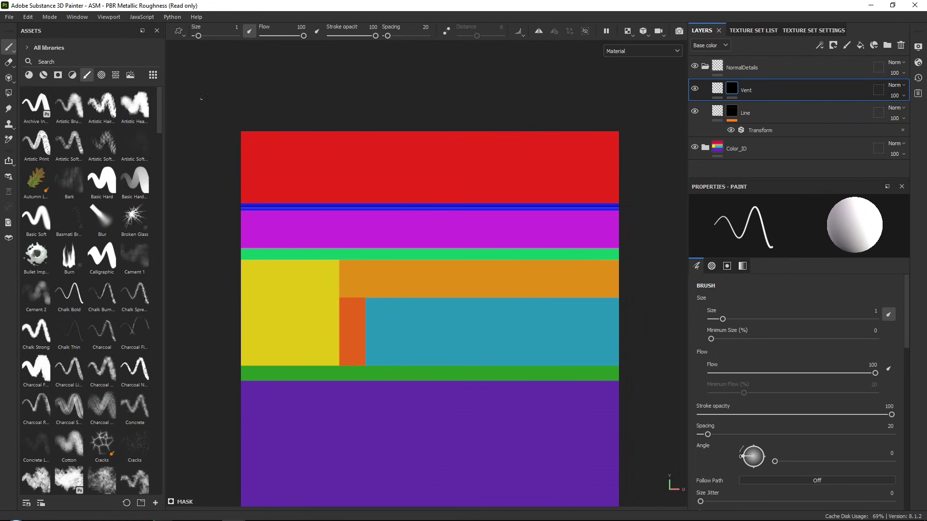
- Search the textures for "tile" and add a fill using Tile Generator as its grayscale to the Vent layer's mask
{"action": "left_click", "coordinate": [116, 75]}
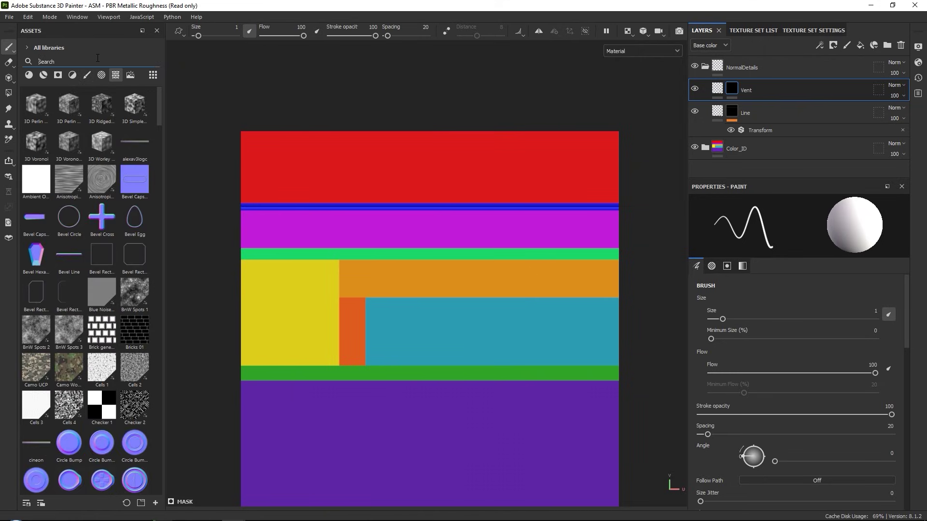
{"action": "type", "text": "tile"}
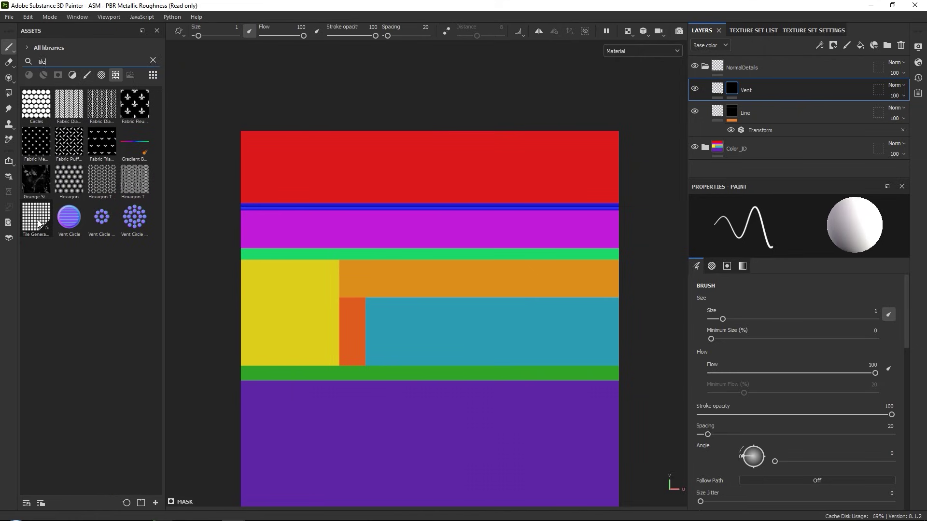
{"action": "left_click_drag", "start_coordinate": [44, 218], "coordinate": [740, 95]}
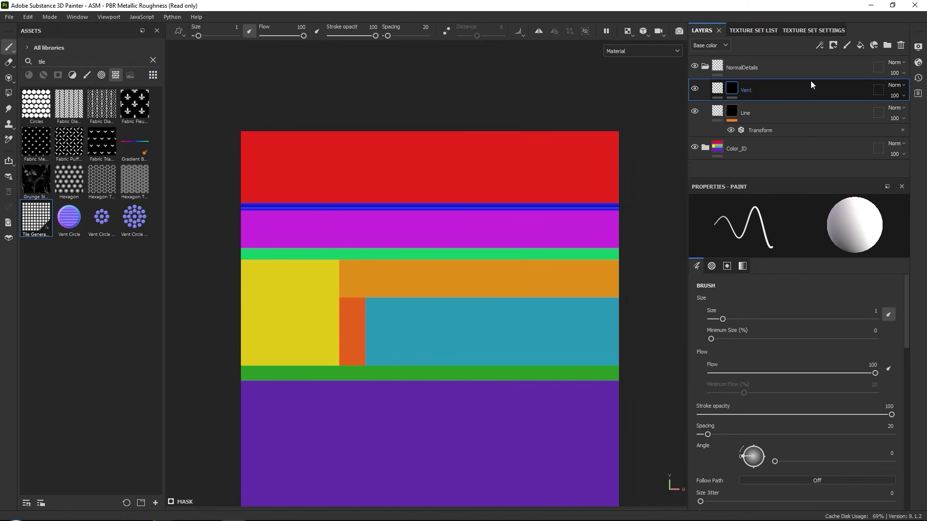
{"action": "left_click", "coordinate": [820, 47]}
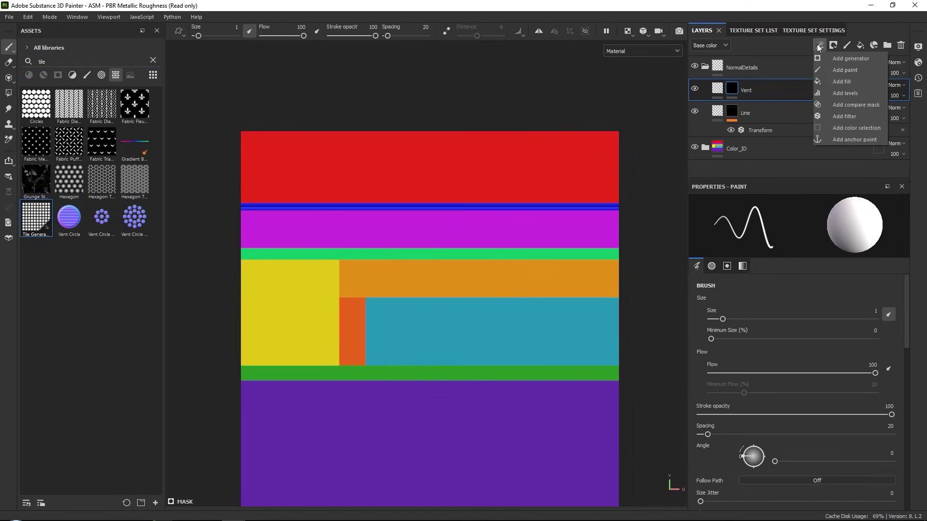
{"action": "left_click", "coordinate": [842, 81]}
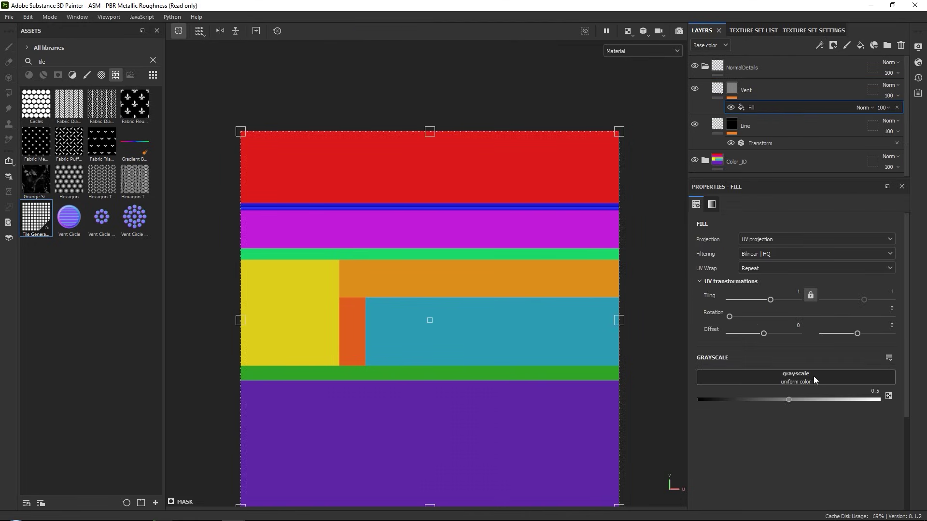
{"action": "left_click_drag", "start_coordinate": [55, 226], "coordinate": [835, 380]}
- Set the Tile Generator's pattern type to Capsule in the Vent layer's mask
{"action": "scroll", "coordinate": [815, 355], "scroll_direction": "down", "scroll_amount": 1}
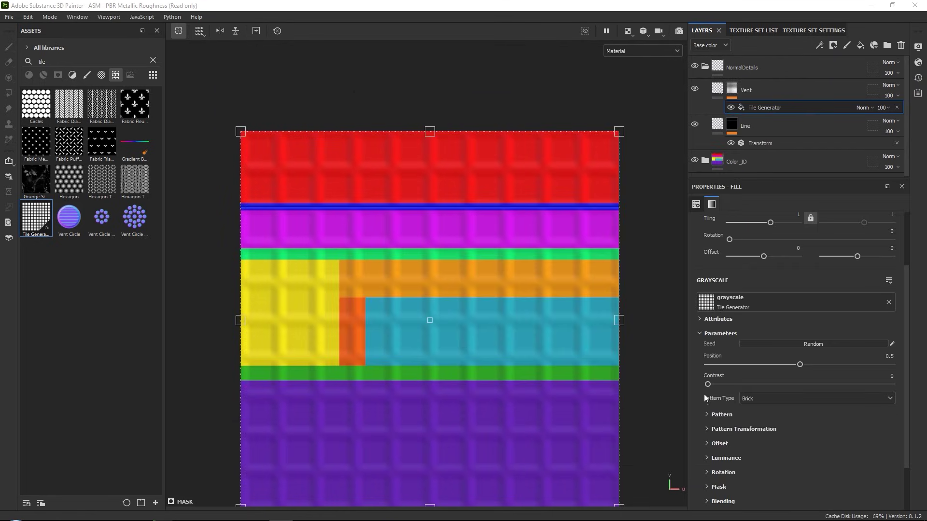
{"action": "left_click", "coordinate": [769, 401]}
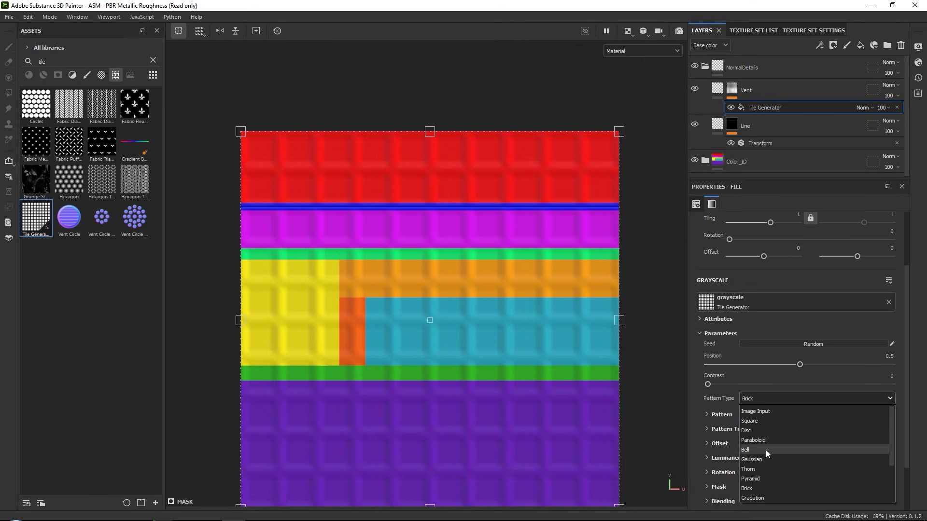
{"action": "scroll", "coordinate": [763, 487], "scroll_direction": "down", "scroll_amount": 1}
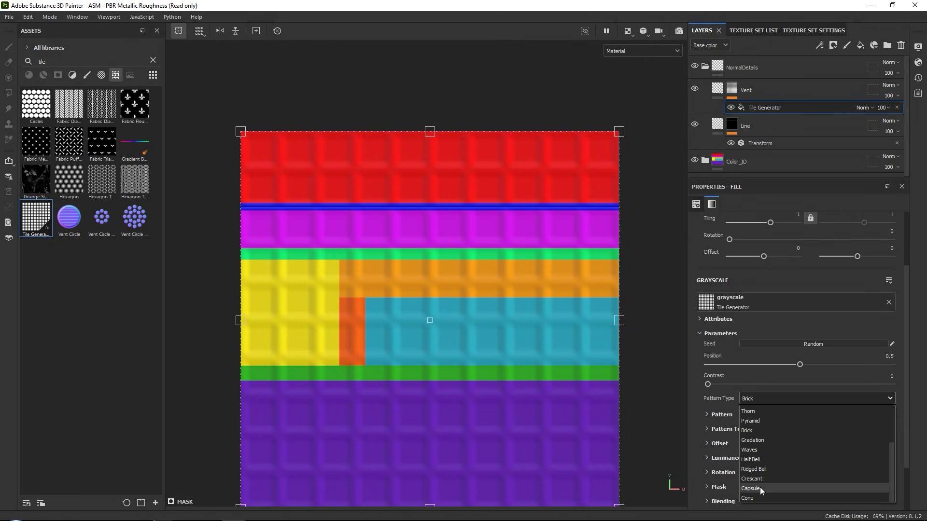
{"action": "left_click", "coordinate": [760, 488]}
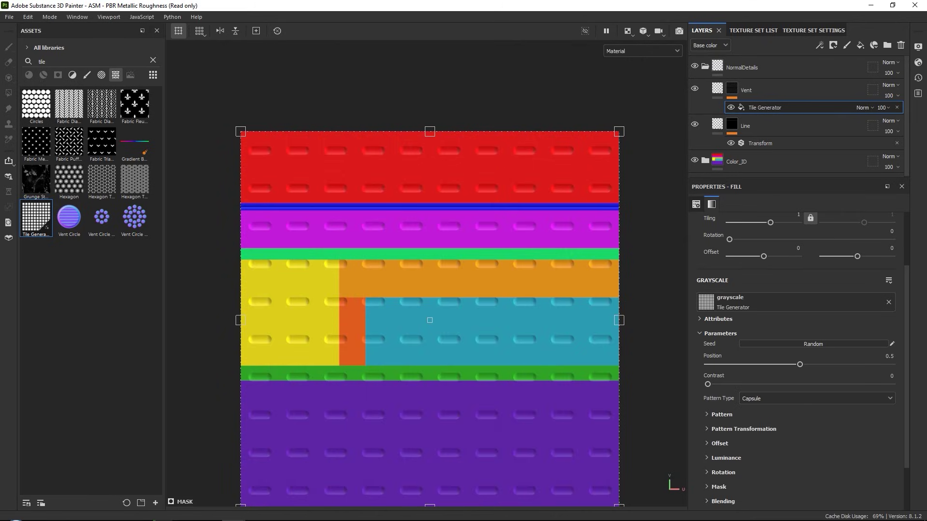
- Set the capsule pattern's angle to 90, Number X to 38, Number Y to 33 and pattern scale to 1.5
{"action": "left_click", "coordinate": [708, 416]}
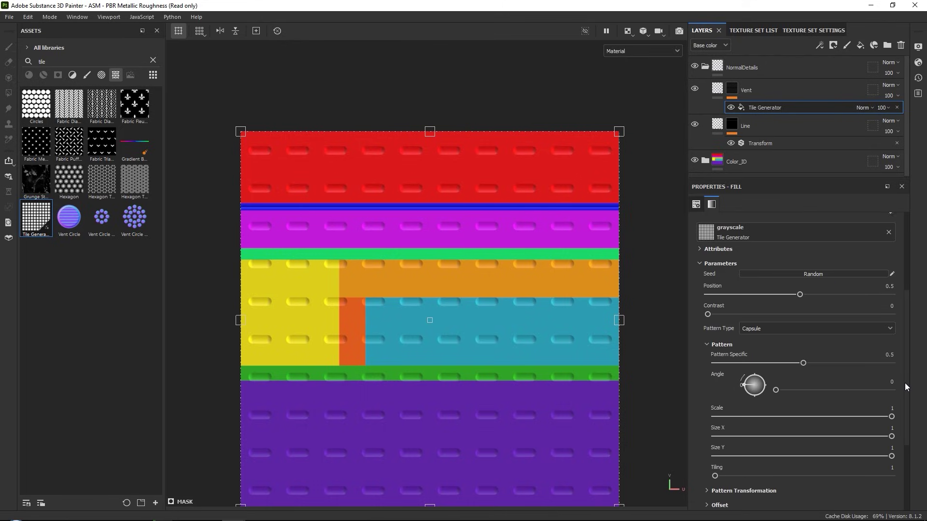
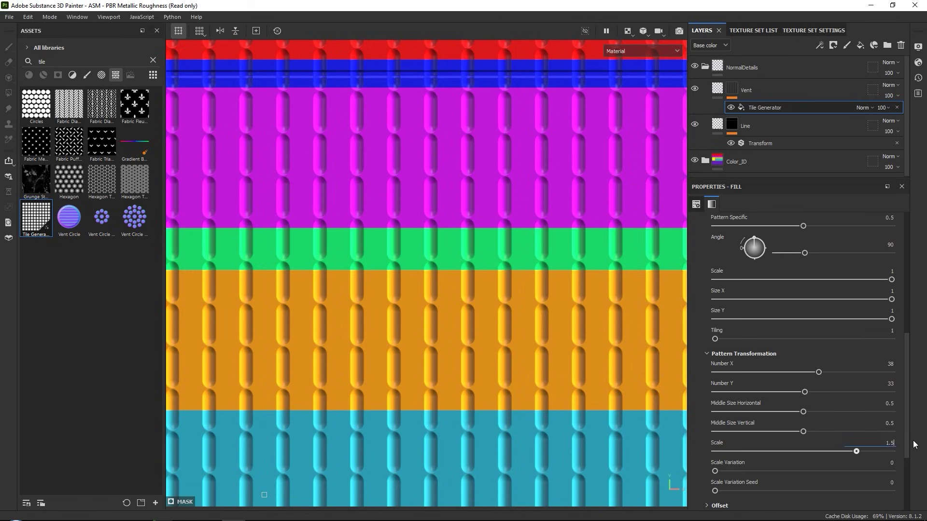
{"action": "key", "text": "Return"}
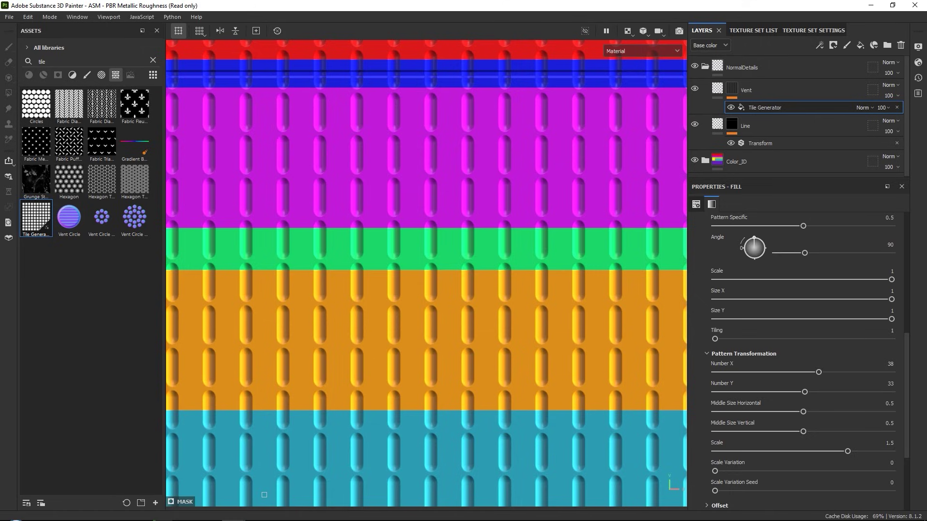
{"action": "key", "text": "alt+Tab"}
- Stagger the capsule rows by setting the Tile Generator's Offset to 0.5
{"action": "left_click", "coordinate": [708, 355]}
{"action": "left_click", "coordinate": [706, 387]}
{"action": "scroll", "coordinate": [698, 387], "scroll_direction": "down", "scroll_amount": 5}
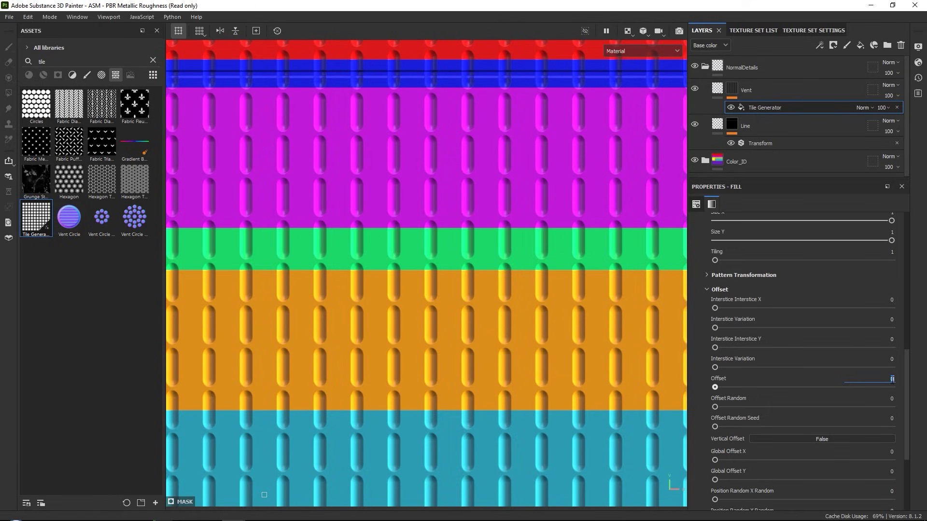
{"action": "type", "text": "0.5"}
{"action": "key", "text": "Return"}
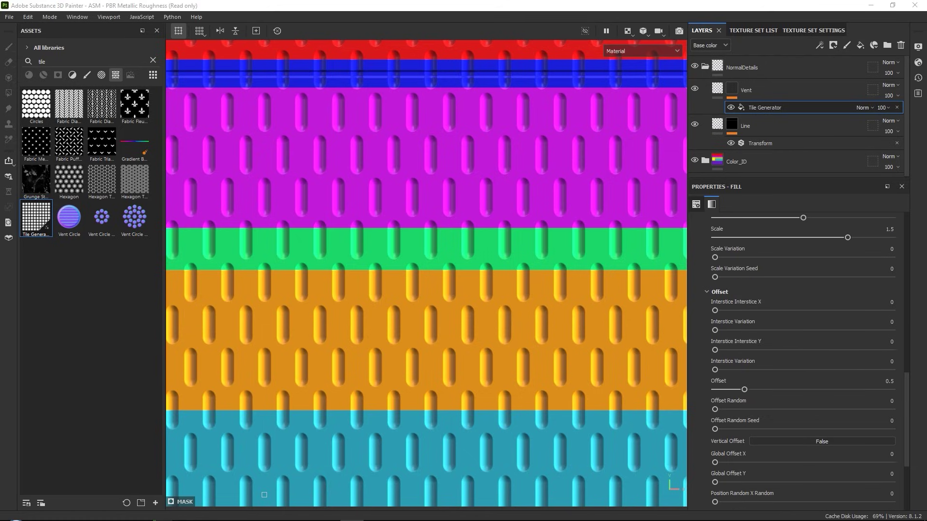
- Set the capsule pattern's Number Y to 30 and Global Offset Y to 0.01 to fit the rows to the magenta strip
{"action": "scroll", "coordinate": [698, 362], "scroll_direction": "up", "scroll_amount": 6}
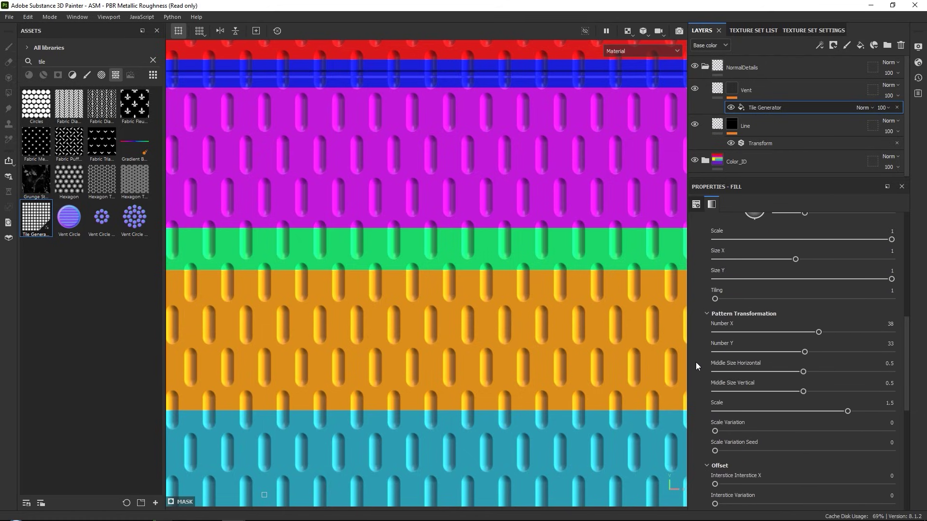
{"action": "left_click_drag", "start_coordinate": [803, 352], "coordinate": [796, 352]}
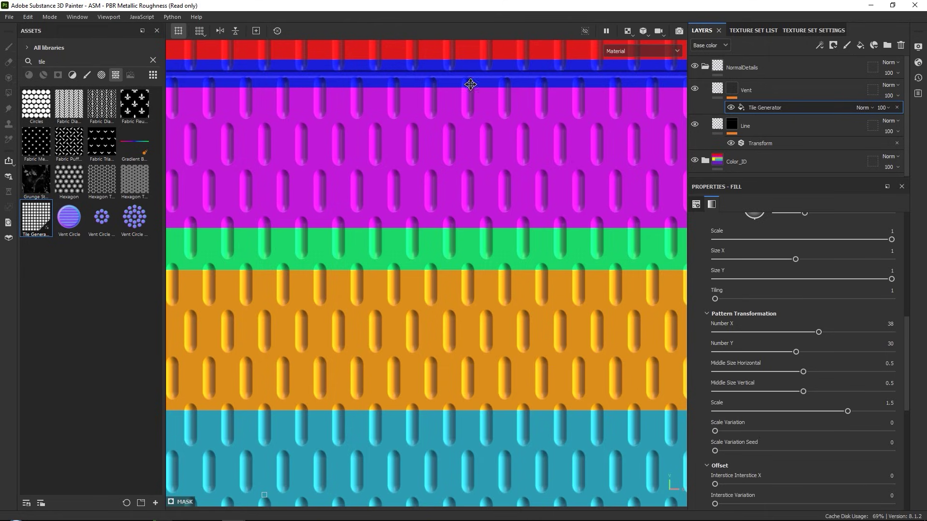
{"action": "scroll", "coordinate": [697, 359], "scroll_direction": "down", "scroll_amount": 5}
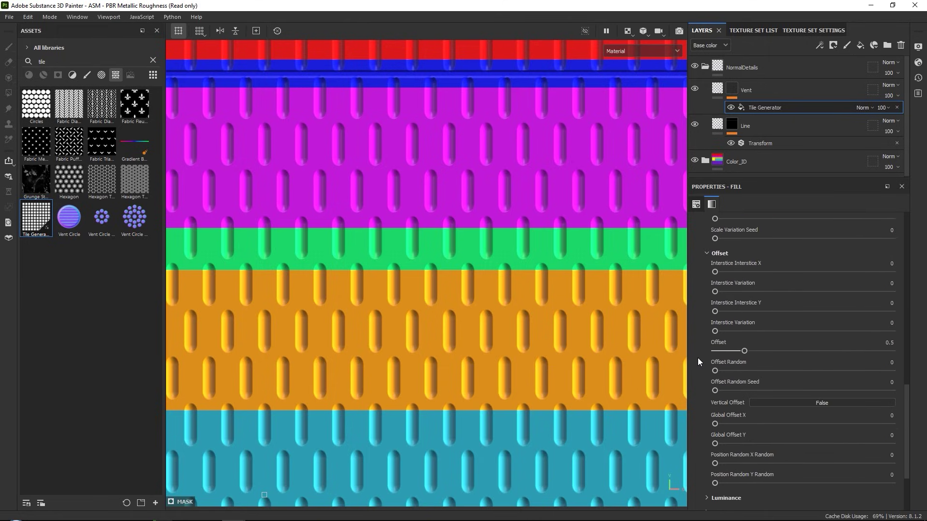
{"action": "scroll", "coordinate": [698, 361], "scroll_direction": "down", "scroll_amount": 2}
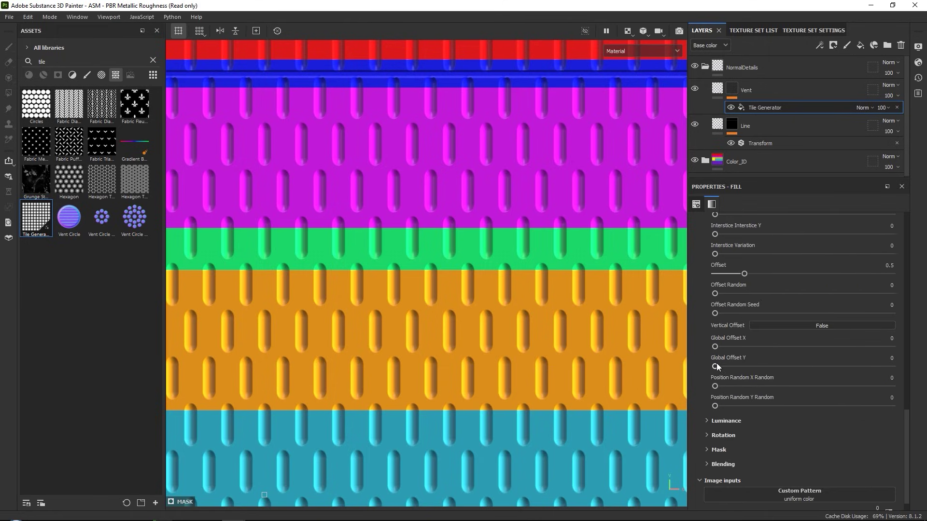
{"action": "left_click_drag", "start_coordinate": [717, 366], "coordinate": [717, 365]}
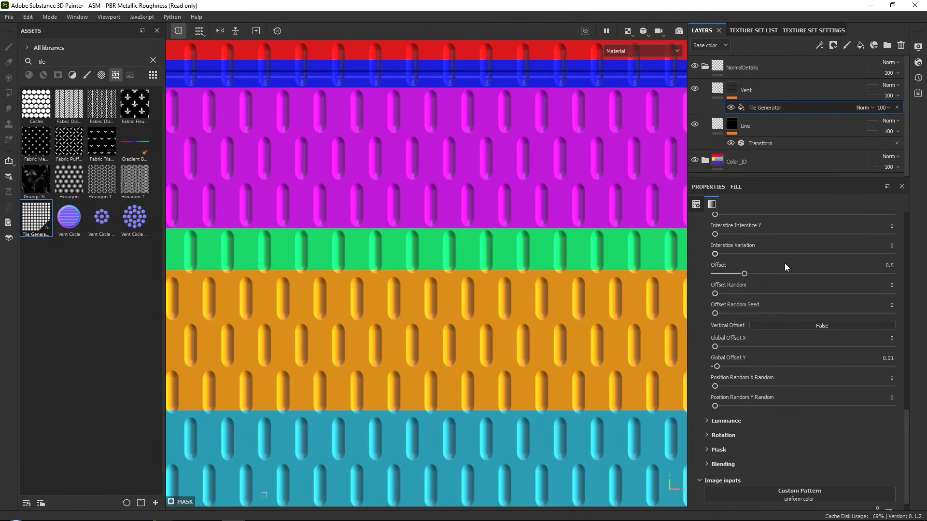
- Inspect how the capsule rows fit the magenta strip and tile at both side edges of the sheet
{"action": "left_click_drag", "start_coordinate": [526, 152], "coordinate": [454, 172]}
{"action": "mouse_move", "coordinate": [550, 248]}
{"action": "left_mouse_down"}
{"action": "mouse_move", "coordinate": [493, 265]}
{"action": "mouse_move", "coordinate": [559, 253]}
{"action": "left_mouse_up"}
{"action": "scroll", "coordinate": [556, 207], "scroll_direction": "down", "scroll_amount": 1}
{"action": "scroll", "coordinate": [555, 206], "scroll_direction": "down", "scroll_amount": 3}
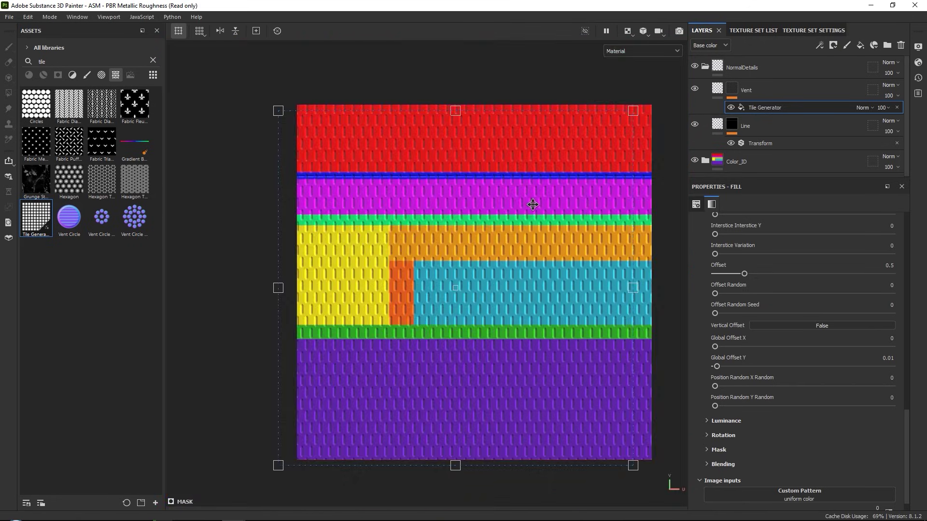
{"action": "scroll", "coordinate": [540, 212], "scroll_direction": "up", "scroll_amount": 1}
{"action": "scroll", "coordinate": [482, 198], "scroll_direction": "up", "scroll_amount": 6}
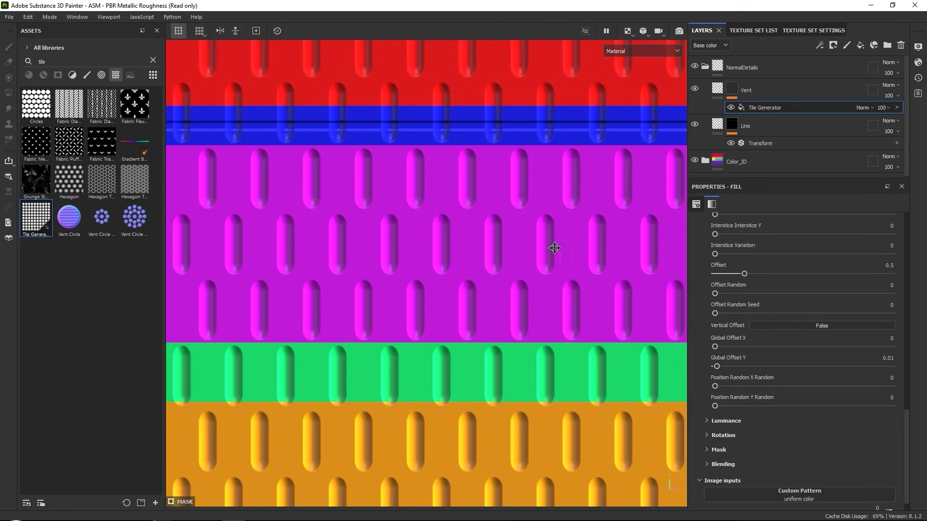
{"action": "middle_click_drag", "start_coordinate": [633, 238], "coordinate": [415, 238], "text": "alt"}
{"action": "middle_click_drag", "start_coordinate": [534, 240], "coordinate": [427, 243], "text": "alt"}
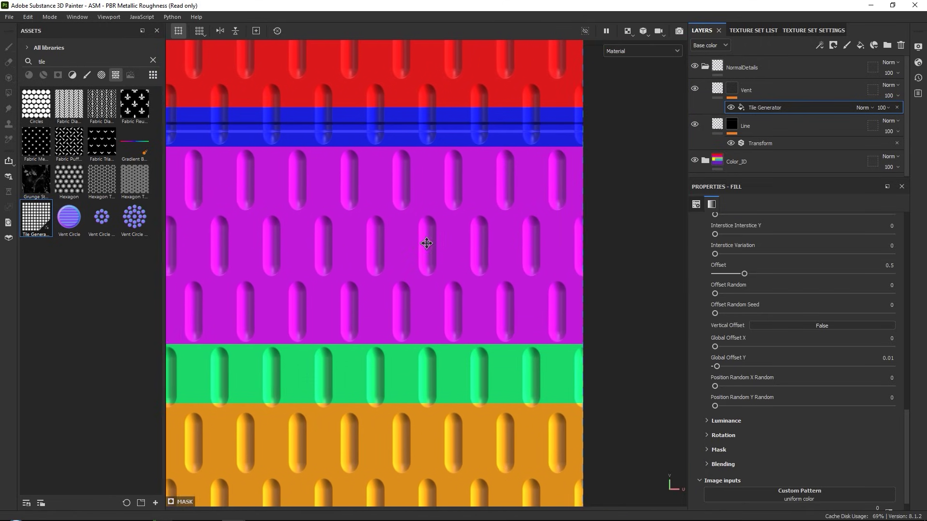
{"action": "scroll", "coordinate": [366, 239], "scroll_direction": "down", "scroll_amount": 3}
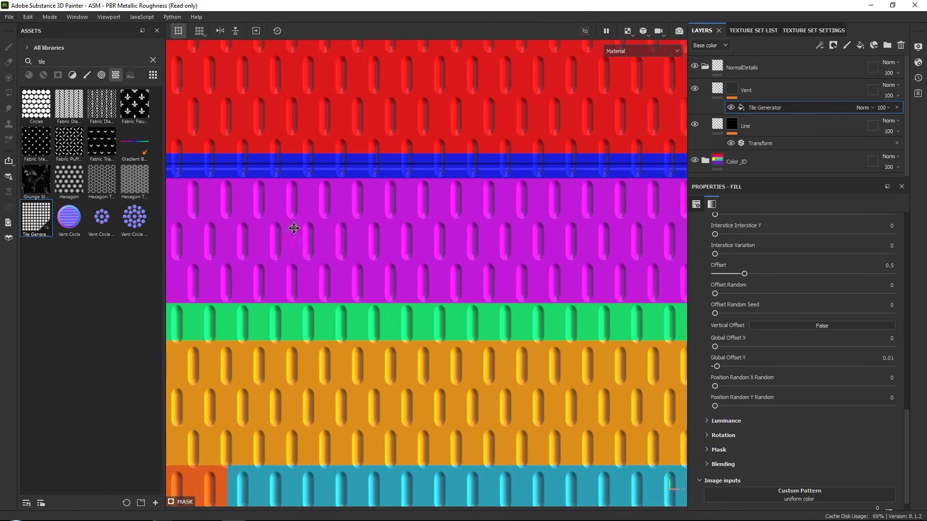
{"action": "middle_click_drag", "start_coordinate": [294, 229], "coordinate": [700, 227], "text": "alt"}
{"action": "scroll", "coordinate": [388, 225], "scroll_direction": "up", "scroll_amount": 3}
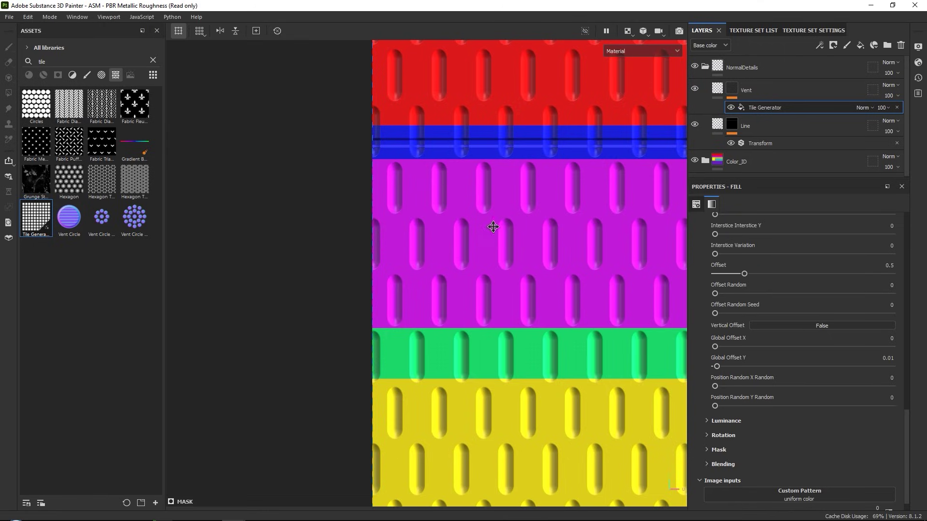
{"action": "middle_click_drag", "start_coordinate": [493, 227], "coordinate": [387, 227]}
{"action": "scroll", "coordinate": [386, 227], "scroll_direction": "up", "scroll_amount": 2}
- Set the Tile Generator's Position to 0.71 to flatten the capsules' profile
{"action": "scroll", "coordinate": [704, 271], "scroll_direction": "up", "scroll_amount": 10}
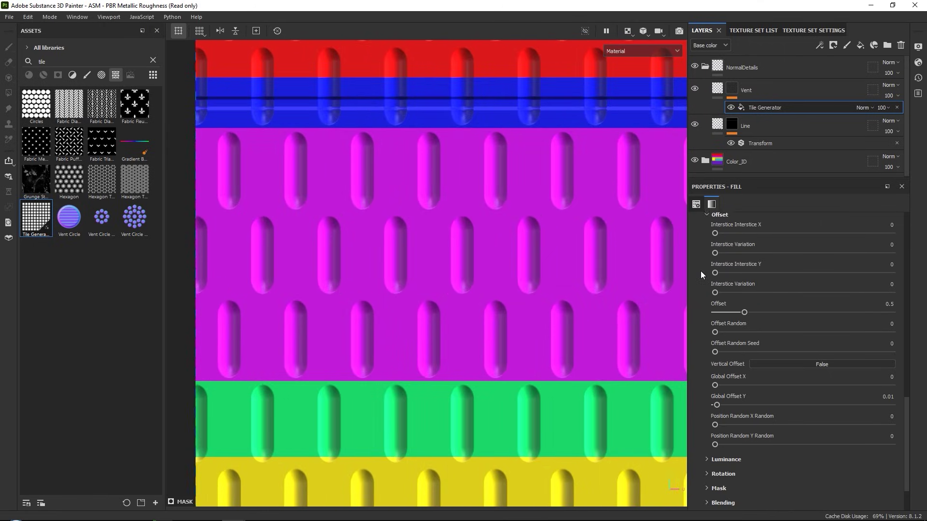
{"action": "scroll", "coordinate": [695, 285], "scroll_direction": "up", "scroll_amount": 1}
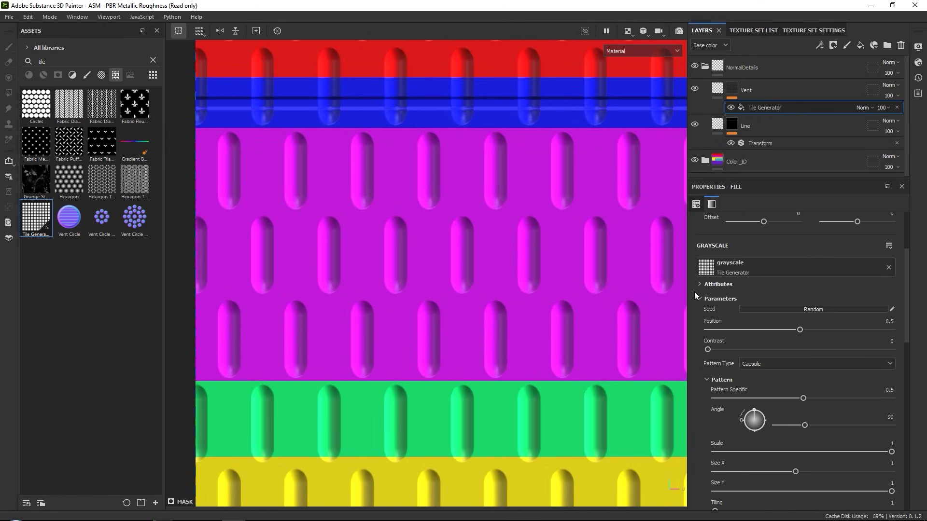
{"action": "left_click_drag", "start_coordinate": [800, 332], "coordinate": [840, 340]}
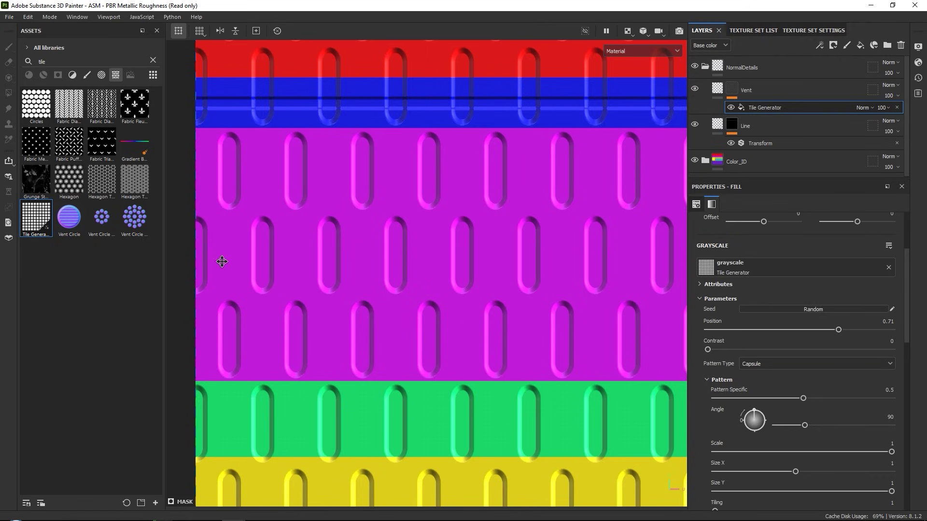
{"action": "scroll", "coordinate": [197, 257], "scroll_direction": "down", "scroll_amount": 5}
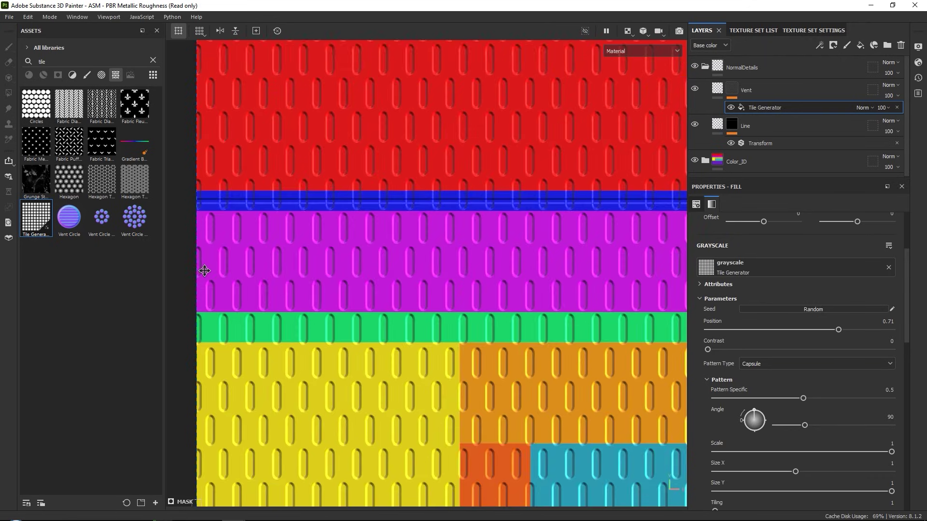
{"action": "scroll", "coordinate": [438, 289], "scroll_direction": "down", "scroll_amount": 2}
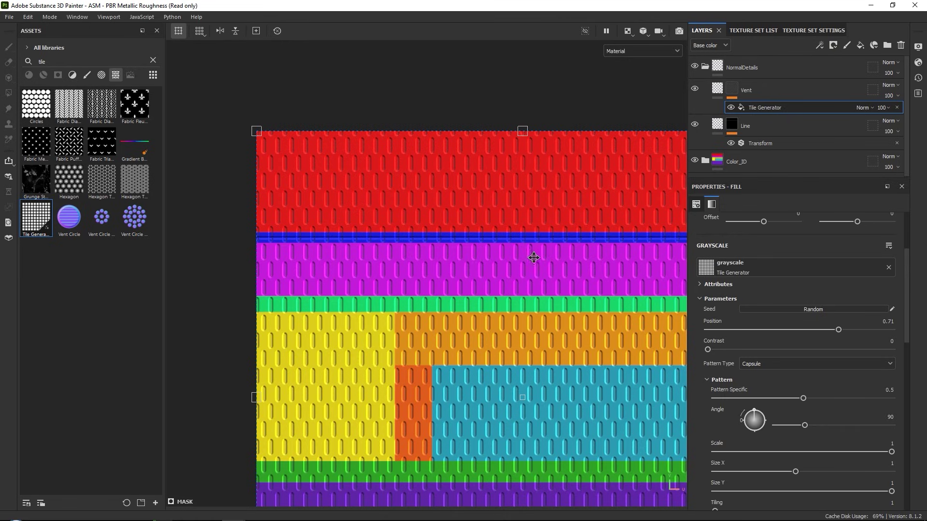
{"action": "key", "text": "alt"}
{"action": "middle_click_drag", "start_coordinate": [601, 308], "coordinate": [540, 249], "text": "alt"}
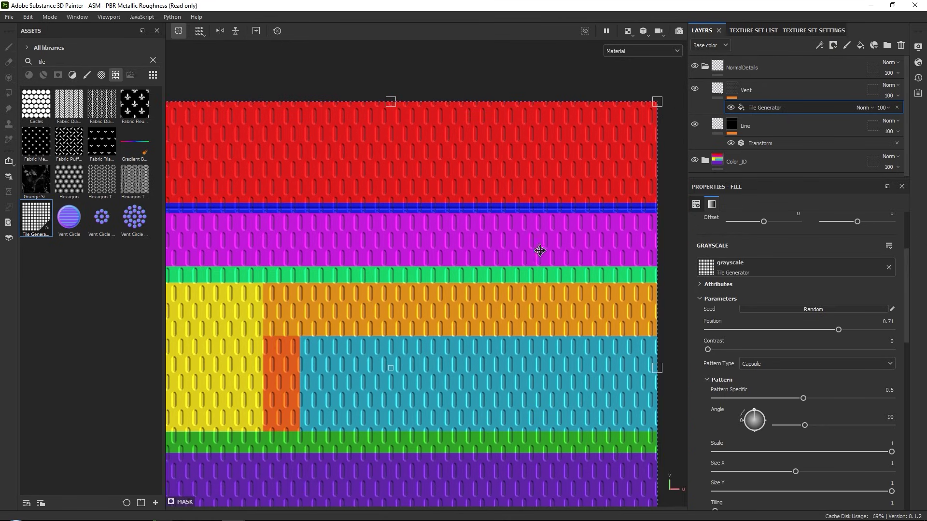
- Add a second fill above Tile Generator in the Vent mask, using the Vent mask anchor point as its grayscale
{"action": "left_click", "coordinate": [820, 45]}
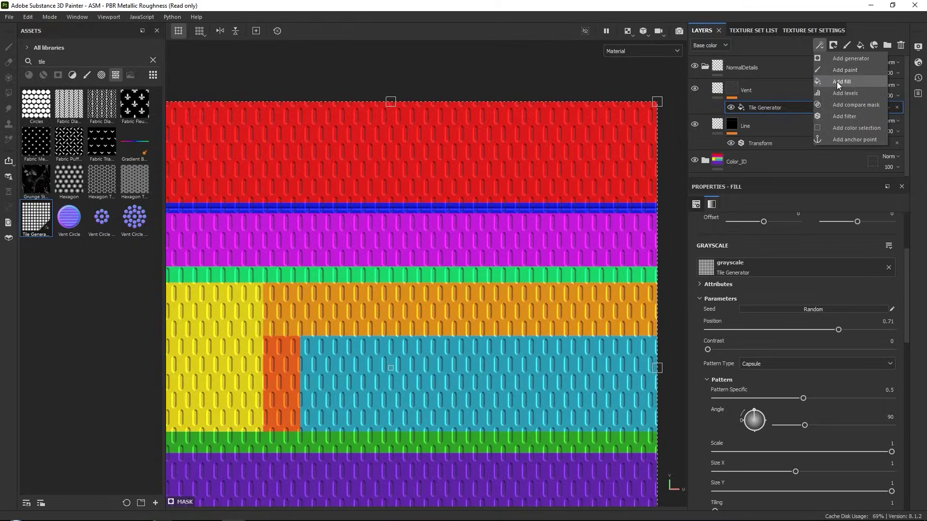
{"action": "left_click", "coordinate": [837, 82]}
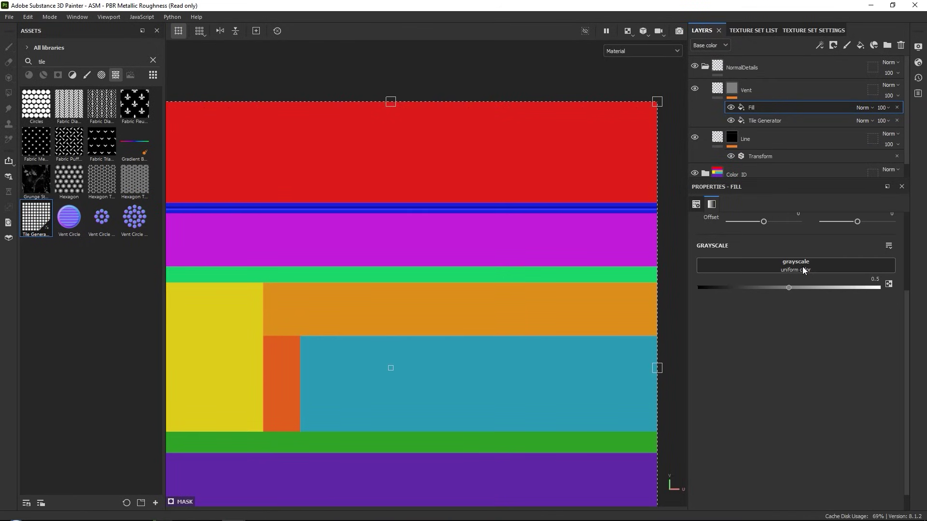
{"action": "left_click", "coordinate": [803, 270]}
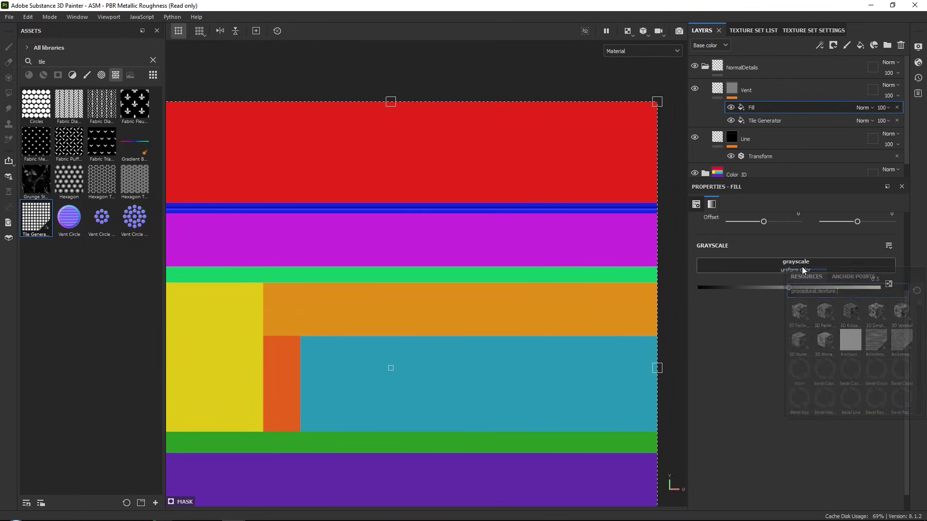
{"action": "left_click", "coordinate": [848, 278]}
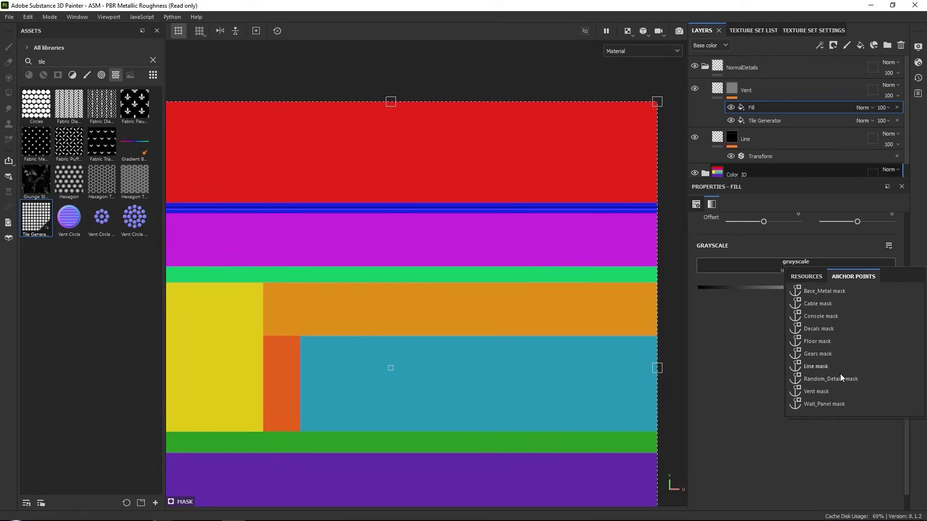
{"action": "left_click", "coordinate": [817, 391]}
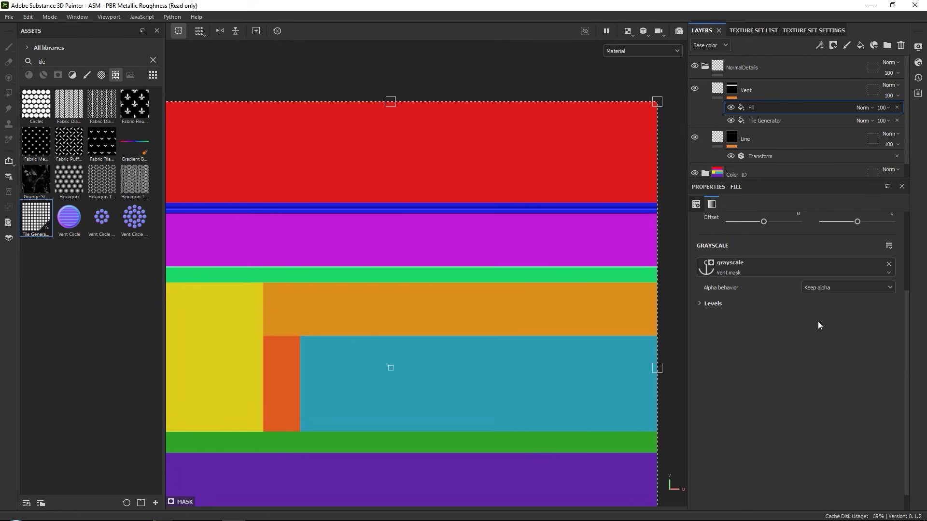
- Set the anchor-point fill's blending mode to Multiply to confine the capsules to the magenta vent region
{"action": "left_click", "coordinate": [872, 107]}
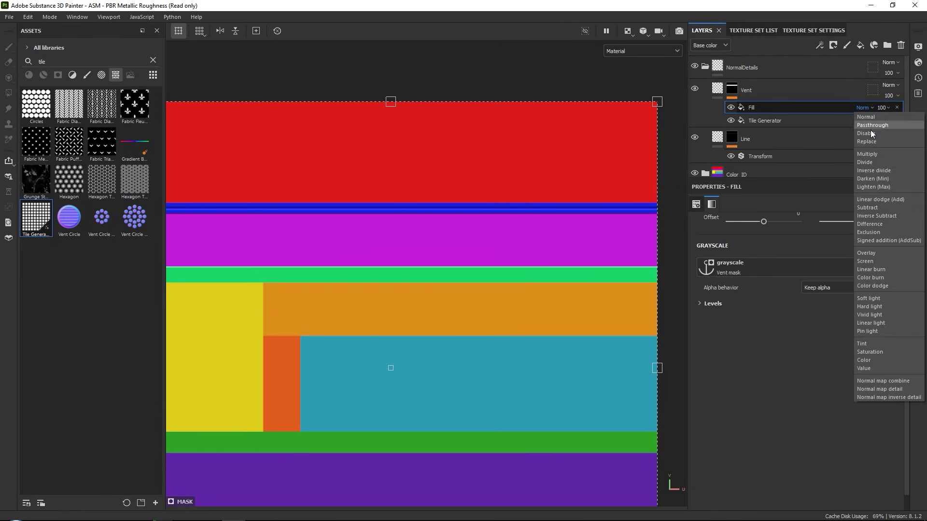
{"action": "left_click", "coordinate": [867, 154]}
{"action": "middle_click_drag", "start_coordinate": [613, 223], "coordinate": [542, 285]}
{"action": "scroll", "coordinate": [553, 215], "scroll_direction": "up", "scroll_amount": 4}
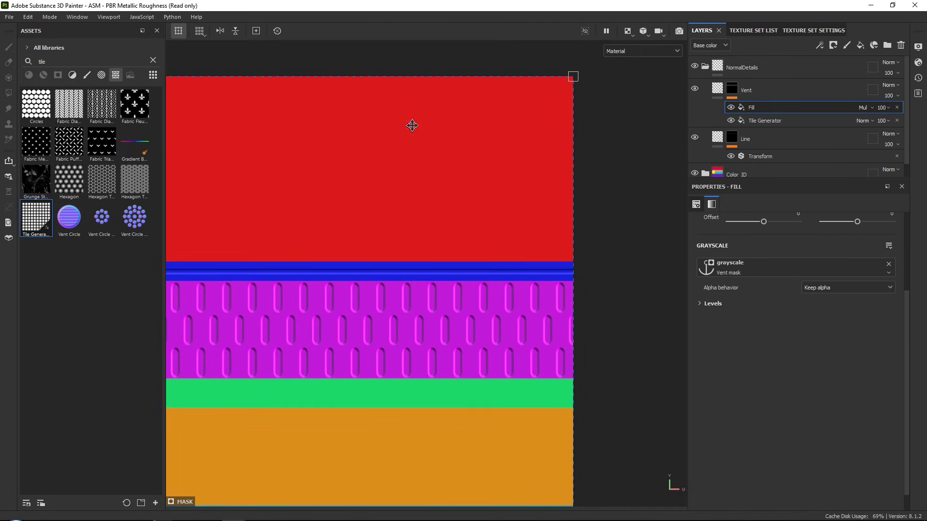
{"action": "middle_click_drag", "start_coordinate": [466, 371], "coordinate": [489, 261]}
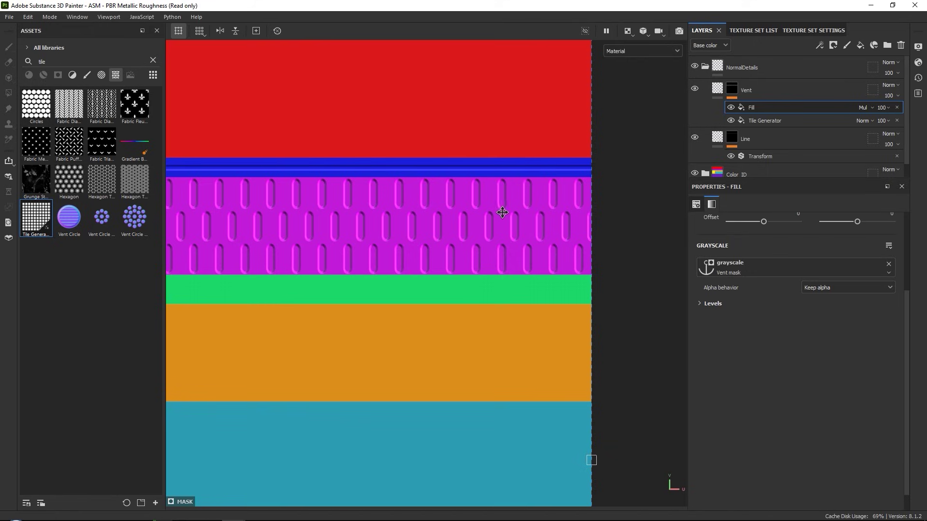
{"action": "scroll", "coordinate": [527, 193], "scroll_direction": "up", "scroll_amount": 1}
- Enable the opacity channel on the Vent fill layer and set its opacity to 0.2269
{"action": "key", "text": "alt+Tab"}
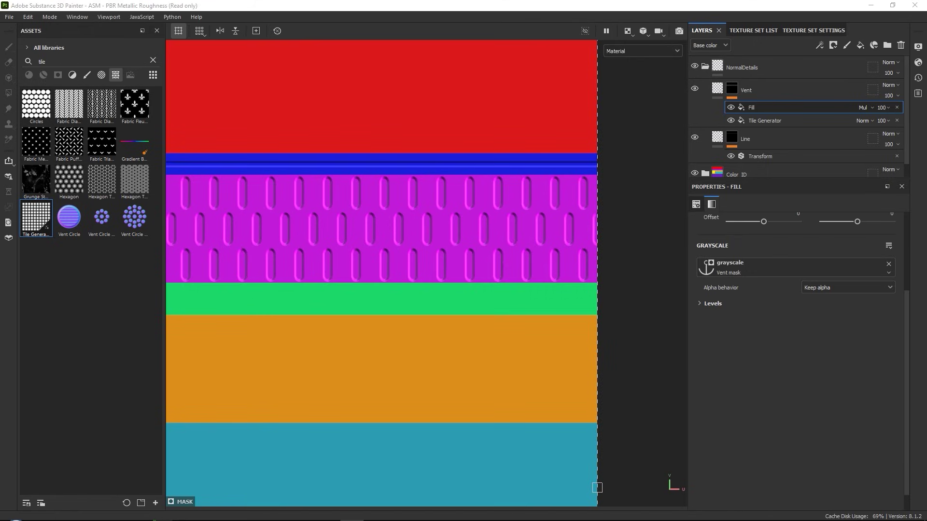
{"action": "left_click", "coordinate": [719, 88]}
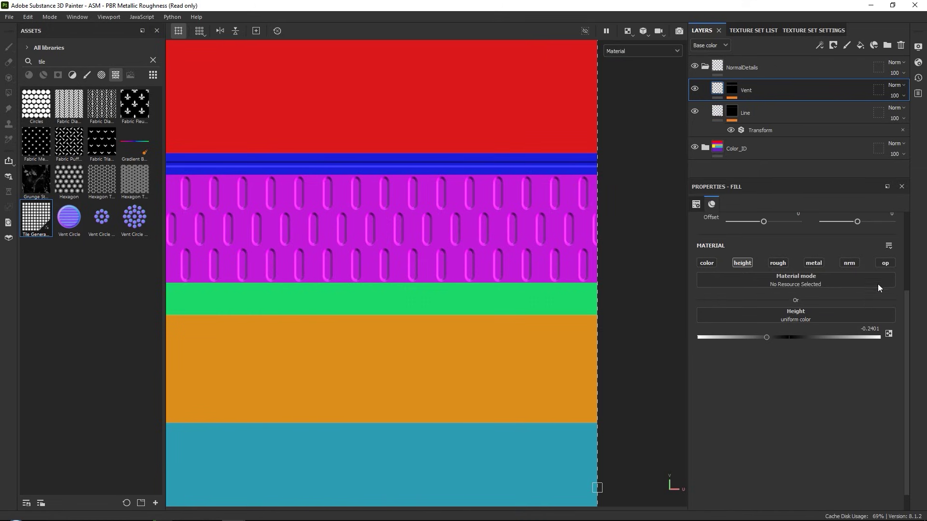
{"action": "left_click", "coordinate": [885, 264]}
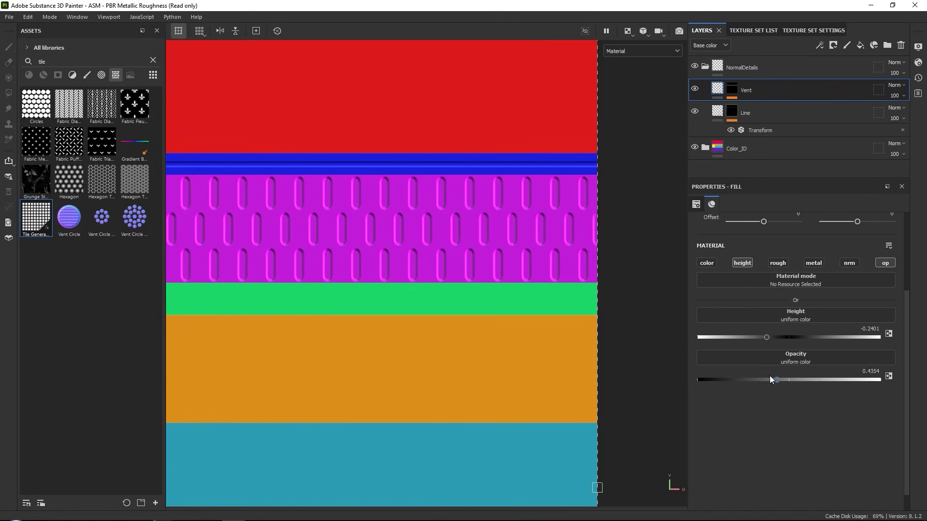
{"action": "left_click_drag", "start_coordinate": [771, 378], "coordinate": [740, 378]}
{"action": "scroll", "coordinate": [422, 217], "scroll_direction": "down", "scroll_amount": 5}
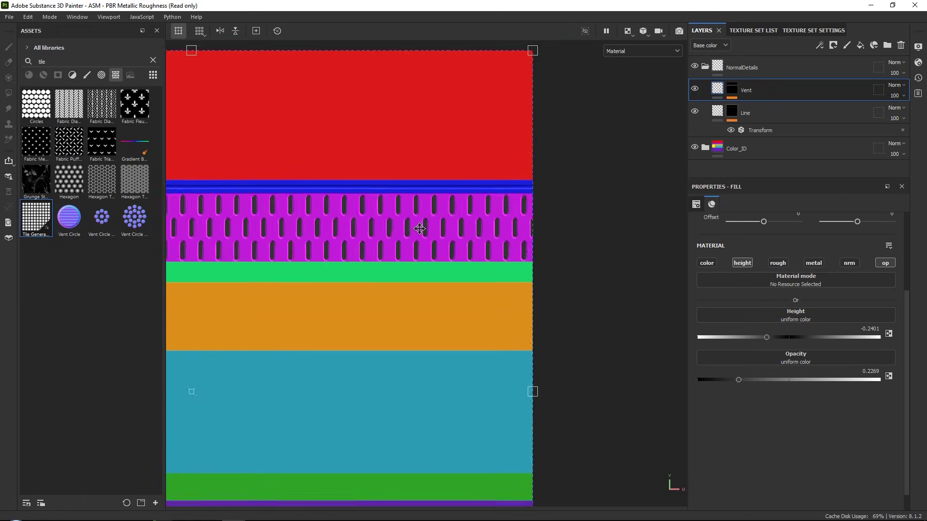
{"action": "middle_click_drag", "start_coordinate": [496, 236], "coordinate": [579, 215], "text": "alt"}
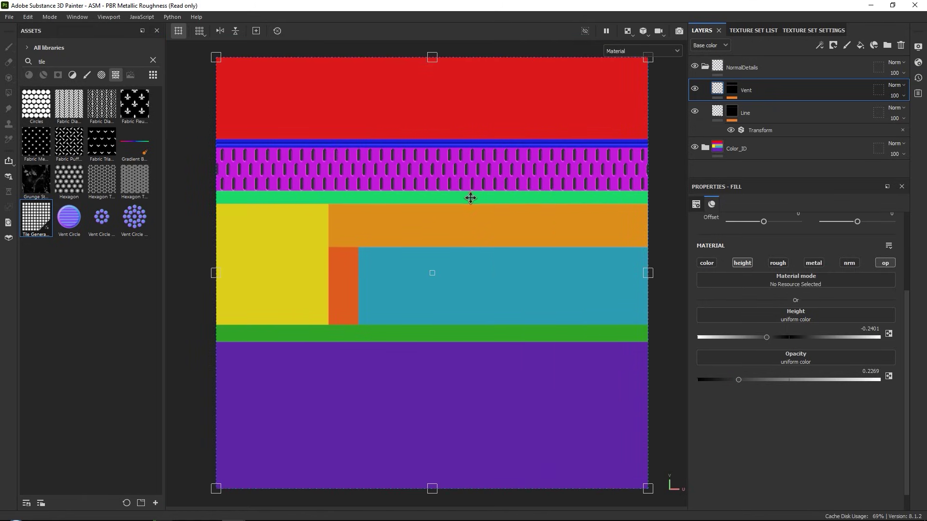
{"action": "middle_click_drag", "start_coordinate": [470, 197], "coordinate": [453, 191], "text": "alt"}
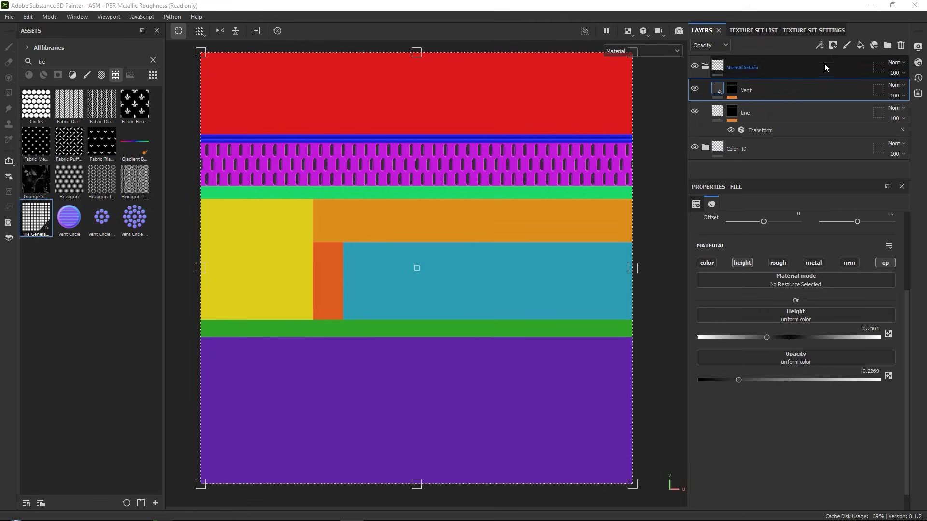
- Add a paint layer above Vent in the NormalDetails folder and name it Normal_Details
{"action": "left_click", "coordinate": [846, 47]}
{"action": "double_click", "coordinate": [742, 90]}
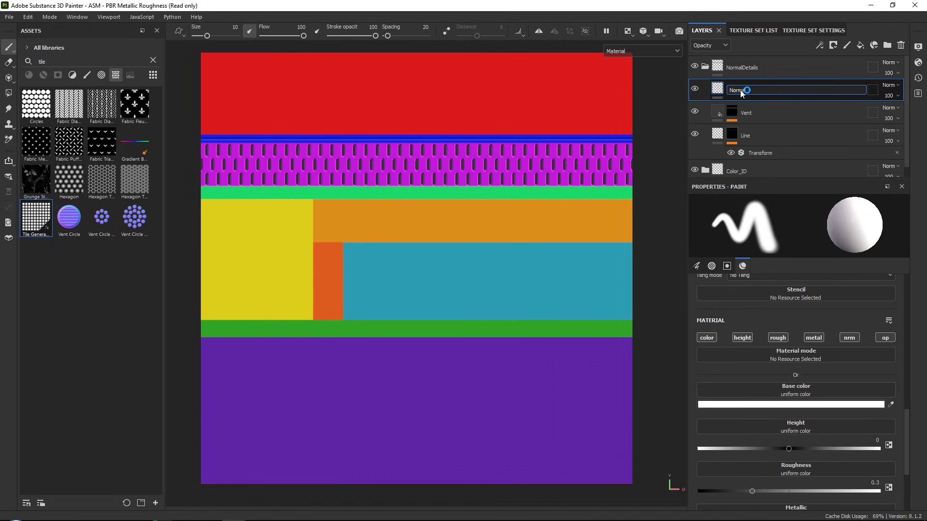
{"action": "type", "text": "NormalDetails"}
{"action": "key", "text": "Return"}
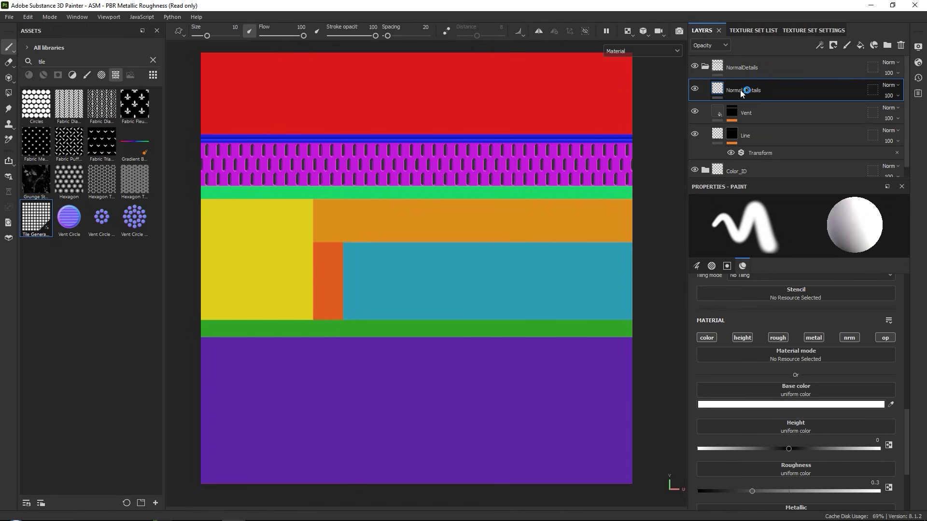
- Clear the asset search and browse the textures for the Niche Rectangle Corner Wide normal detail
{"action": "left_click", "coordinate": [153, 60]}
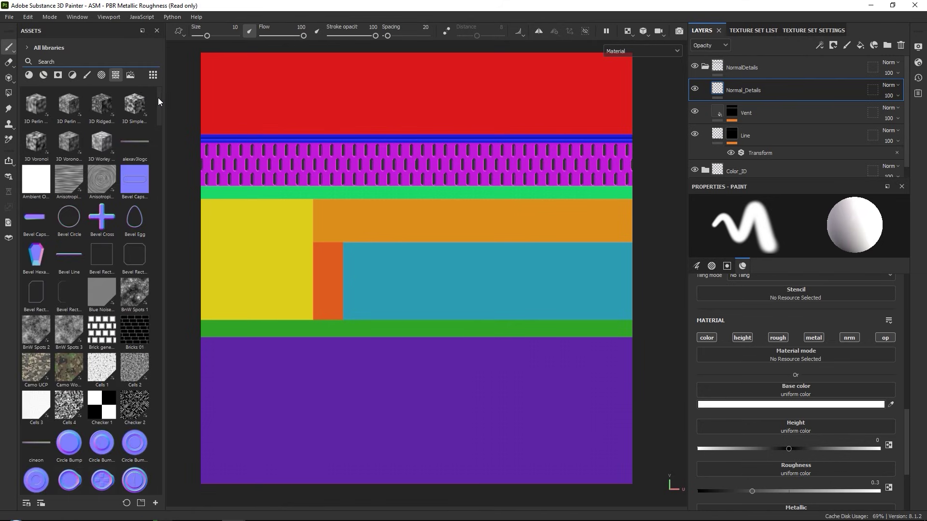
{"action": "left_click_drag", "start_coordinate": [161, 97], "coordinate": [158, 128]}
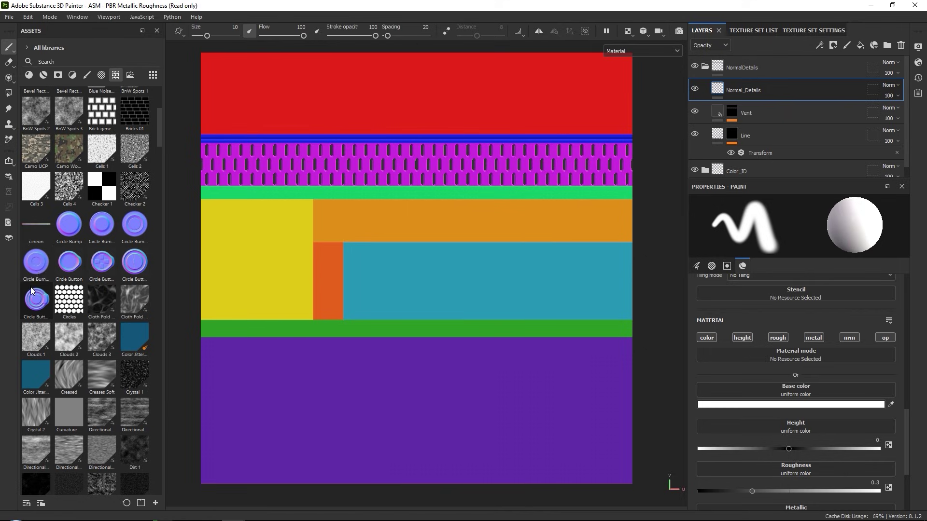
{"action": "left_click_drag", "start_coordinate": [156, 127], "coordinate": [155, 382]}
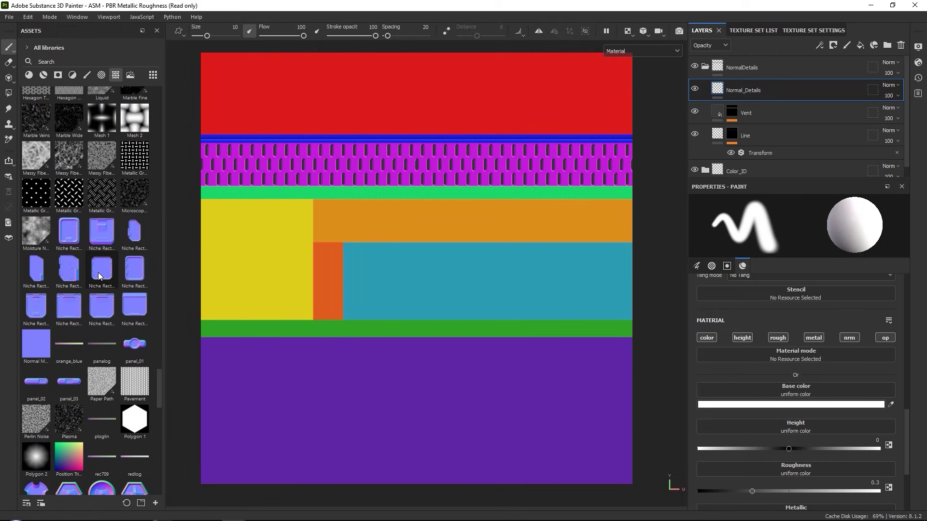
{"action": "mouse_move", "coordinate": [98, 273]}
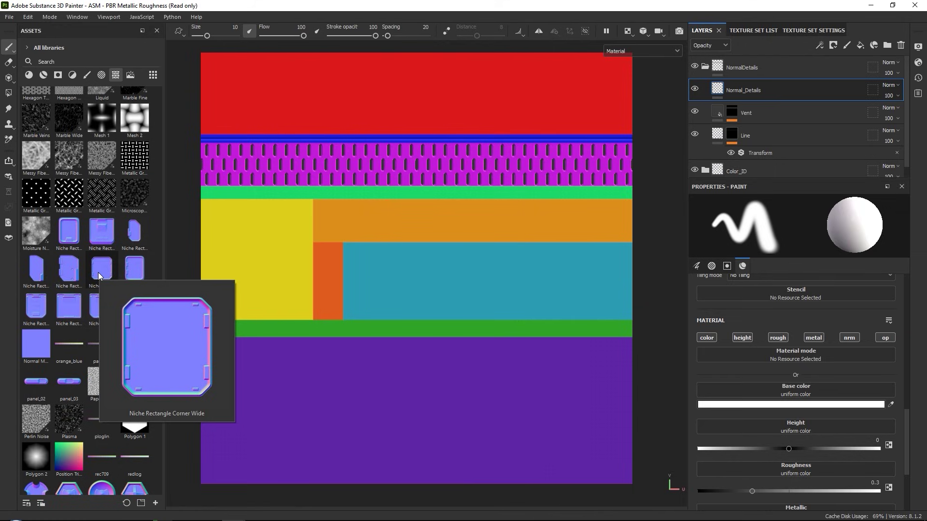
- Set up the Projection tool with only the normal and opacity channels, both using Niche Rectangle Corner Wide
{"action": "left_click", "coordinate": [9, 78]}
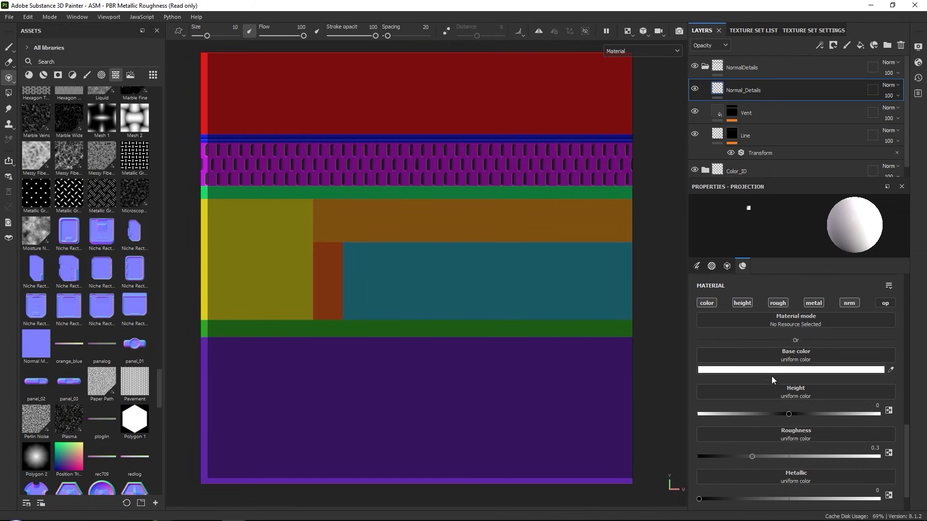
{"action": "left_click", "coordinate": [706, 303]}
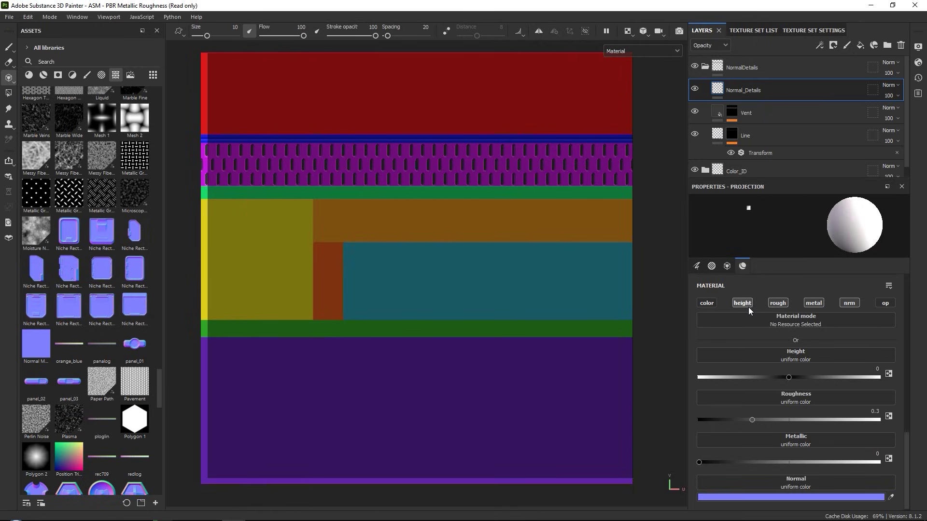
{"action": "left_click", "coordinate": [742, 303]}
{"action": "left_click", "coordinate": [774, 303]}
{"action": "left_click", "coordinate": [815, 303]}
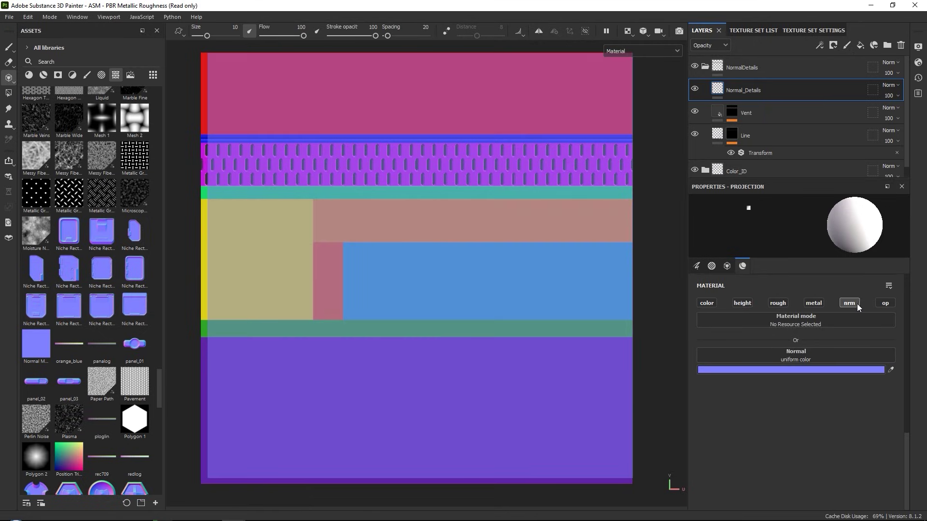
{"action": "left_click", "coordinate": [888, 303]}
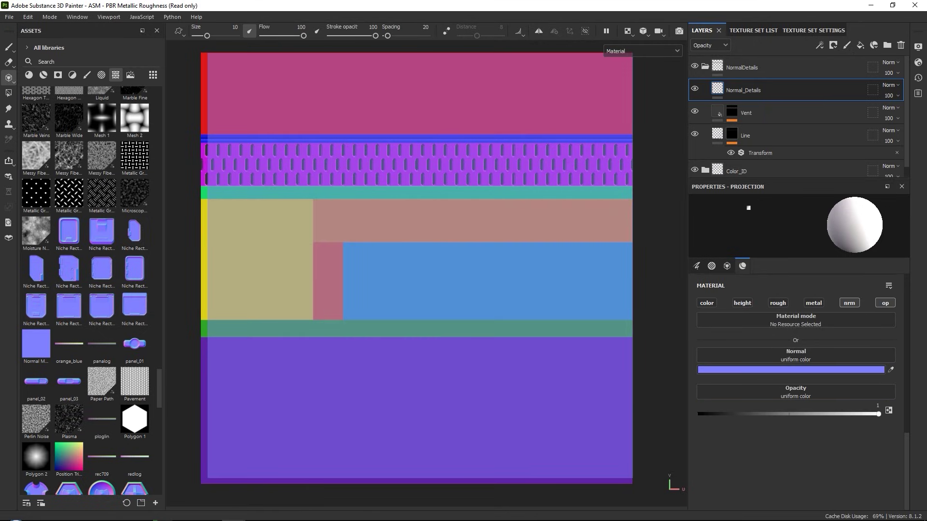
{"action": "left_click_drag", "start_coordinate": [102, 268], "coordinate": [758, 355]}
{"action": "left_click_drag", "start_coordinate": [99, 267], "coordinate": [772, 407]}
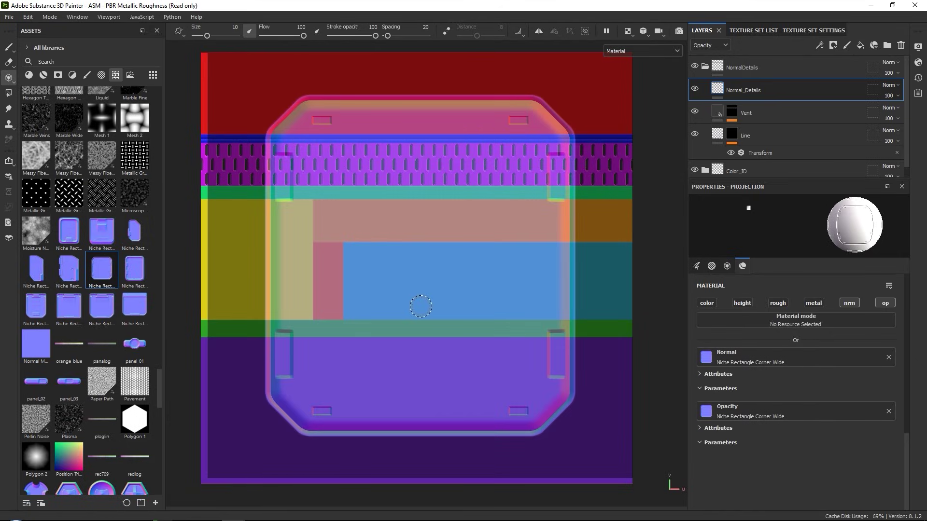
- Shrink the projected panel and move it over the upper part of the yellow region
{"action": "key", "text": "s"}
{"action": "right_click_drag", "start_coordinate": [450, 261], "coordinate": [451, 161]}
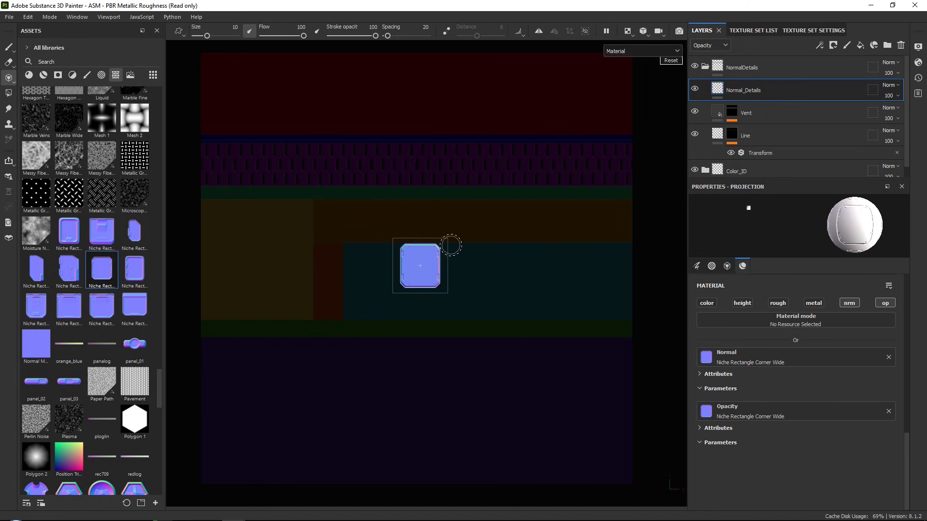
{"action": "left_click_drag", "start_coordinate": [426, 265], "coordinate": [305, 230]}
{"action": "scroll", "coordinate": [289, 228], "scroll_direction": "up", "scroll_amount": 3}
{"action": "middle_click_drag", "start_coordinate": [304, 228], "coordinate": [397, 232], "text": "alt"}
{"action": "scroll", "coordinate": [418, 258], "scroll_direction": "up", "scroll_amount": 2}
- Fine-tune the projected panel's size and position so it fits inside the yellow region's upper-right corner
{"action": "key", "text": "s"}
{"action": "right_click_drag", "start_coordinate": [379, 223], "coordinate": [380, 268]}
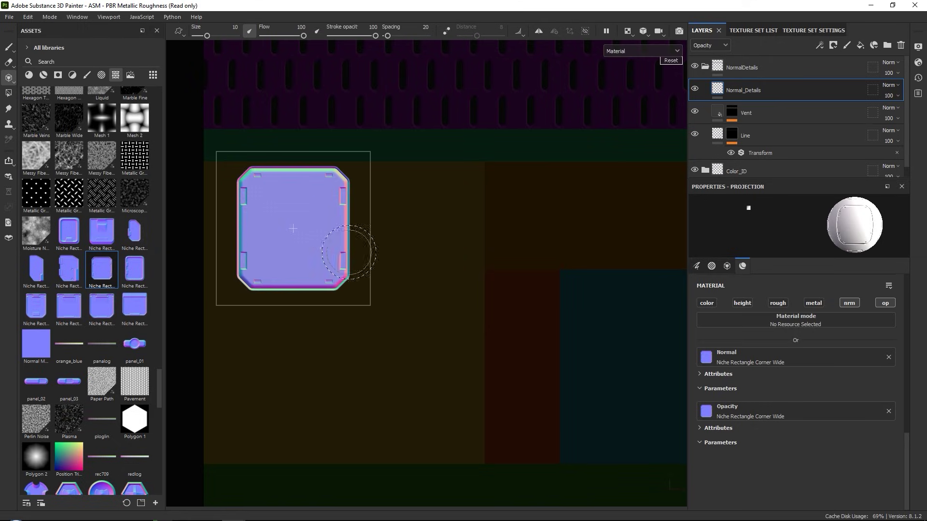
{"action": "middle_click_drag", "start_coordinate": [321, 234], "coordinate": [428, 252]}
{"action": "right_click_drag", "start_coordinate": [428, 254], "coordinate": [428, 245]}
{"action": "middle_click_drag", "start_coordinate": [414, 251], "coordinate": [440, 221]}
{"action": "right_click_drag", "start_coordinate": [439, 229], "coordinate": [439, 234]}
{"action": "left_click_drag", "start_coordinate": [437, 234], "coordinate": [435, 237]}
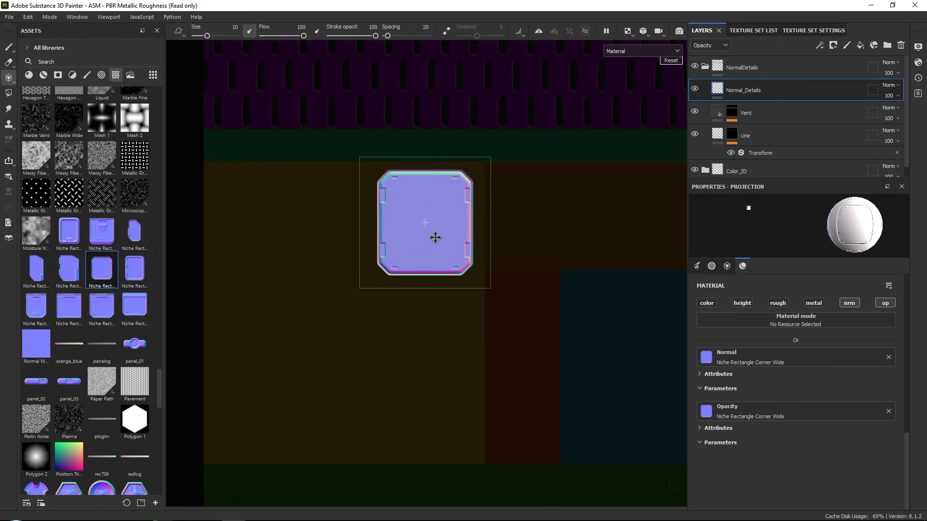
- Set the projection brush's alpha hardness to 1 and paint the whole panel onto the yellow region
{"action": "scroll", "coordinate": [789, 392], "scroll_direction": "up", "scroll_amount": 5}
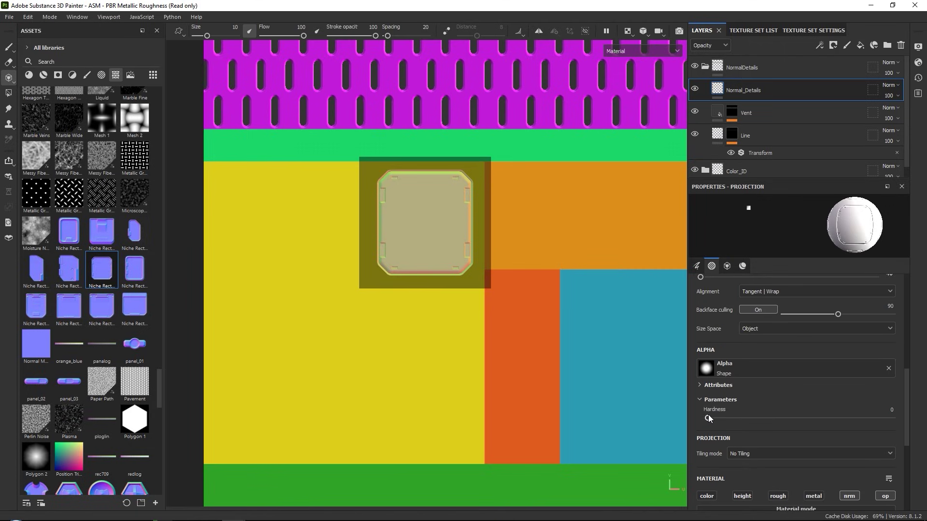
{"action": "left_click_drag", "start_coordinate": [708, 418], "coordinate": [892, 418]}
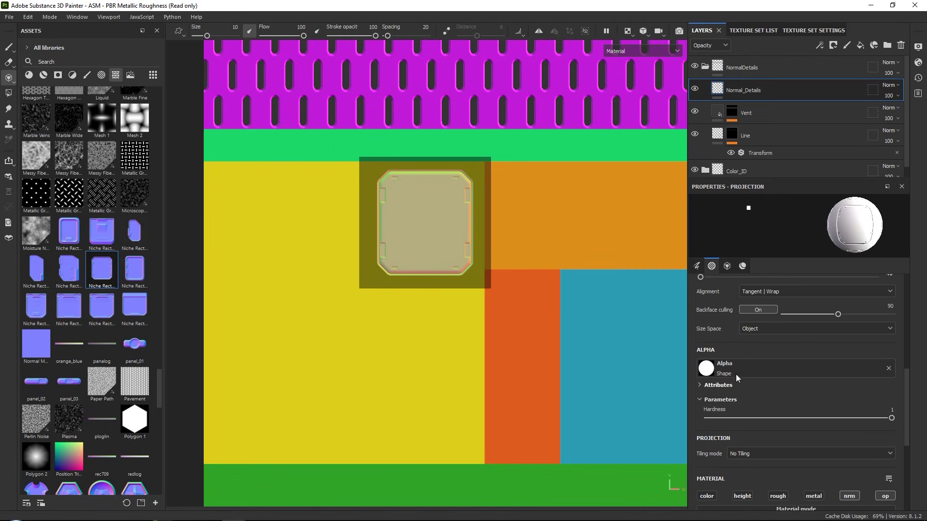
{"action": "mouse_move", "coordinate": [449, 213]}
{"action": "left_mouse_down"}
{"action": "mouse_move", "coordinate": [451, 235]}
{"action": "mouse_move", "coordinate": [436, 179]}
{"action": "mouse_move", "coordinate": [390, 272]}
{"action": "left_mouse_up"}
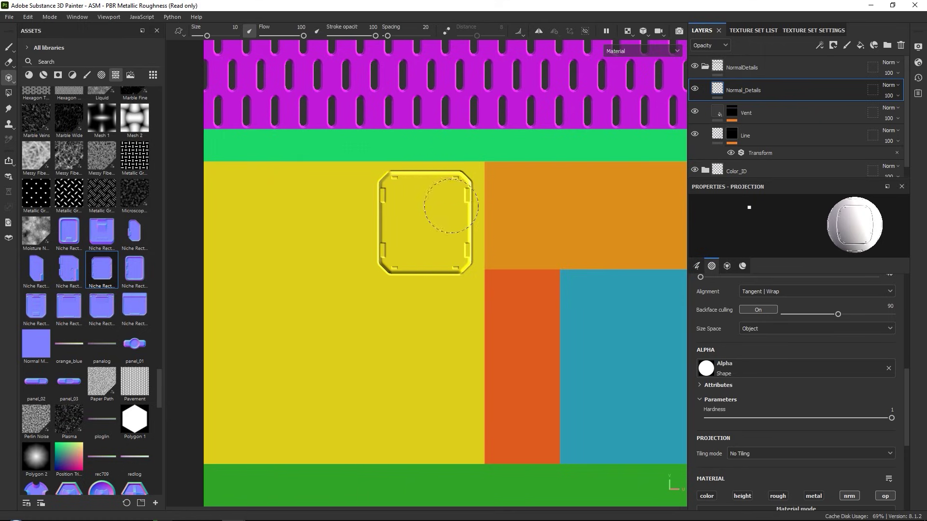
{"action": "mouse_move", "coordinate": [392, 272]}
{"action": "left_mouse_down"}
{"action": "mouse_move", "coordinate": [465, 248]}
{"action": "mouse_move", "coordinate": [466, 232]}
{"action": "left_mouse_up"}
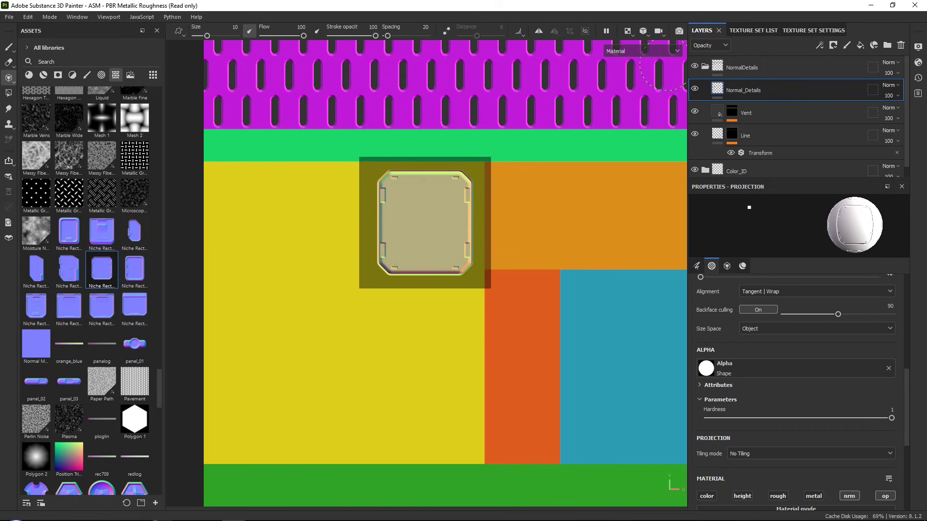
- Switch the layer stack to the Base color channel and display only the Opacity channel in the viewport
{"action": "left_click", "coordinate": [709, 45]}
{"action": "left_click", "coordinate": [707, 60]}
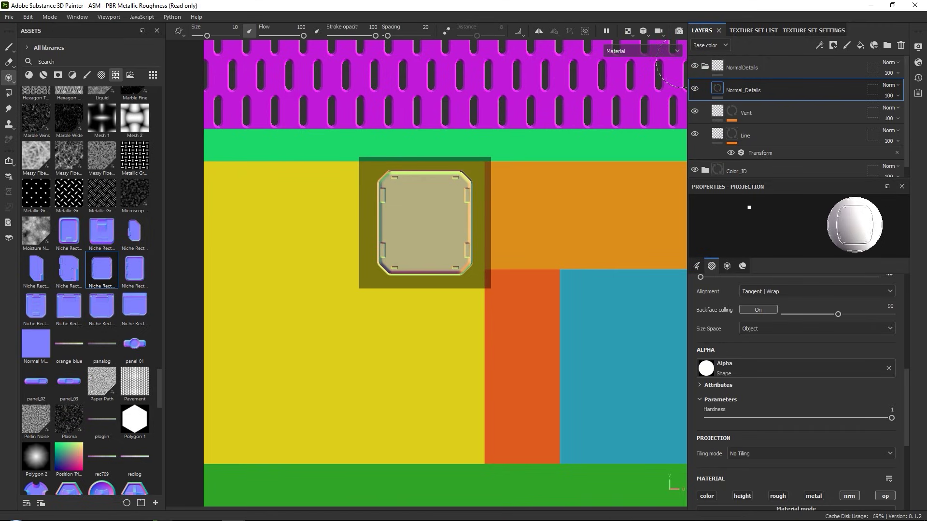
{"action": "left_click", "coordinate": [665, 51]}
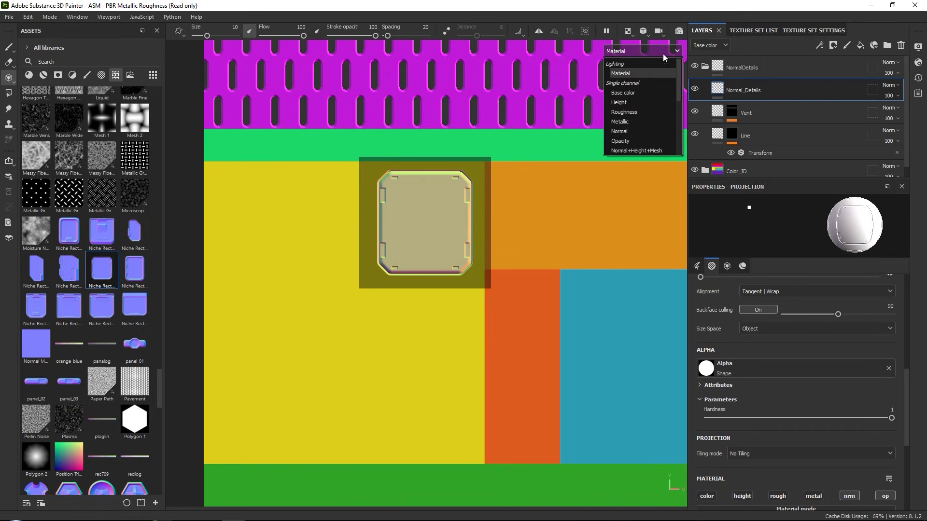
{"action": "left_click", "coordinate": [621, 141]}
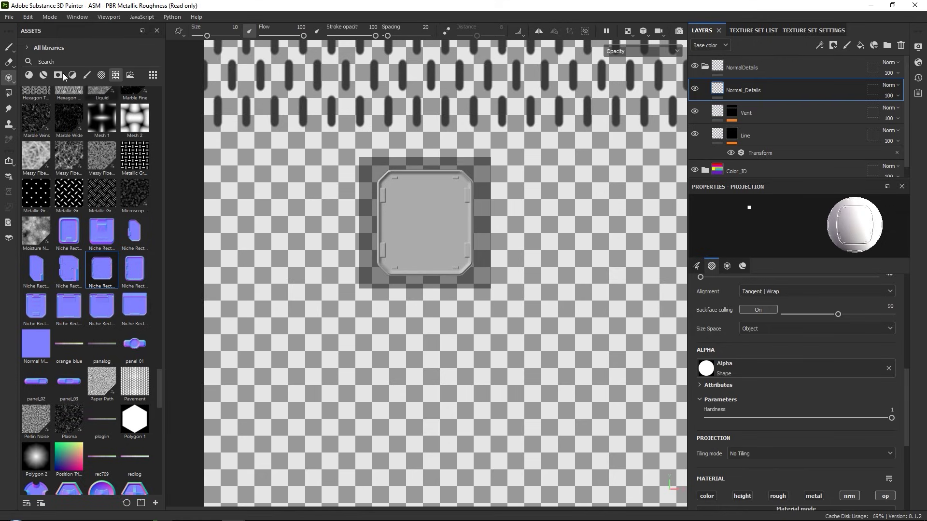
- Add a Levels effect to the Normal_Details layer and make it affect the Opacity channel
{"action": "left_click", "coordinate": [9, 47]}
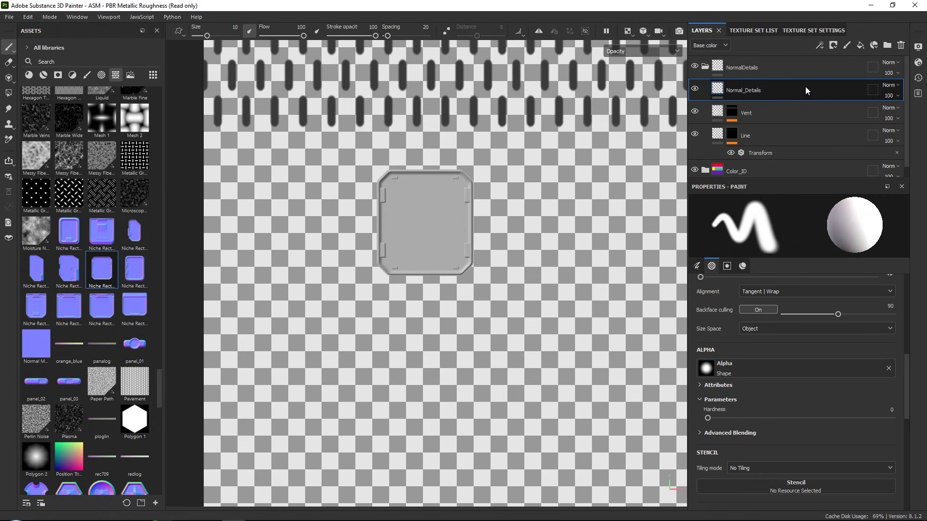
{"action": "left_click", "coordinate": [819, 46]}
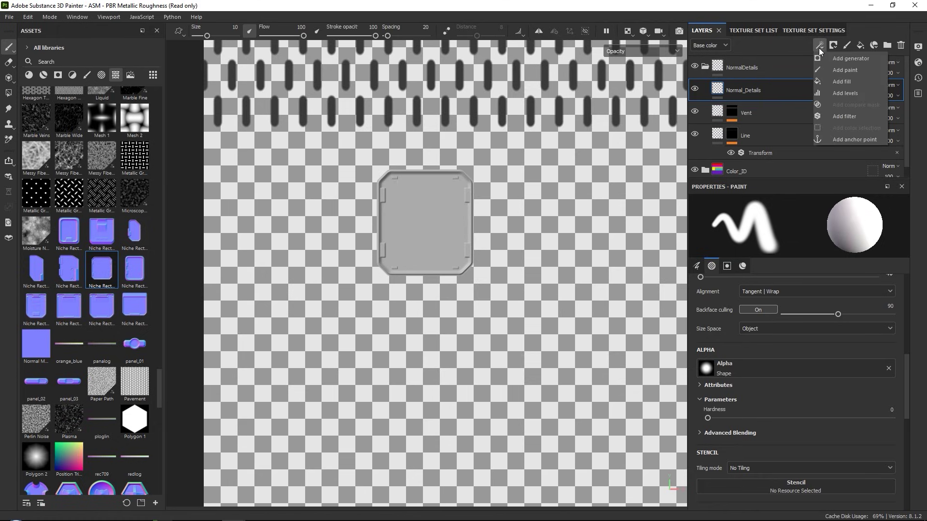
{"action": "left_click", "coordinate": [851, 94]}
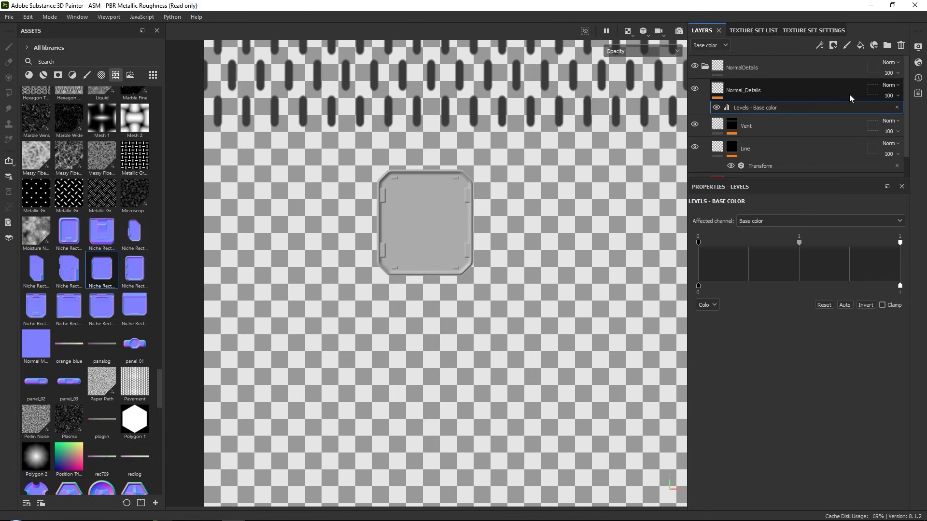
{"action": "left_click", "coordinate": [756, 226]}
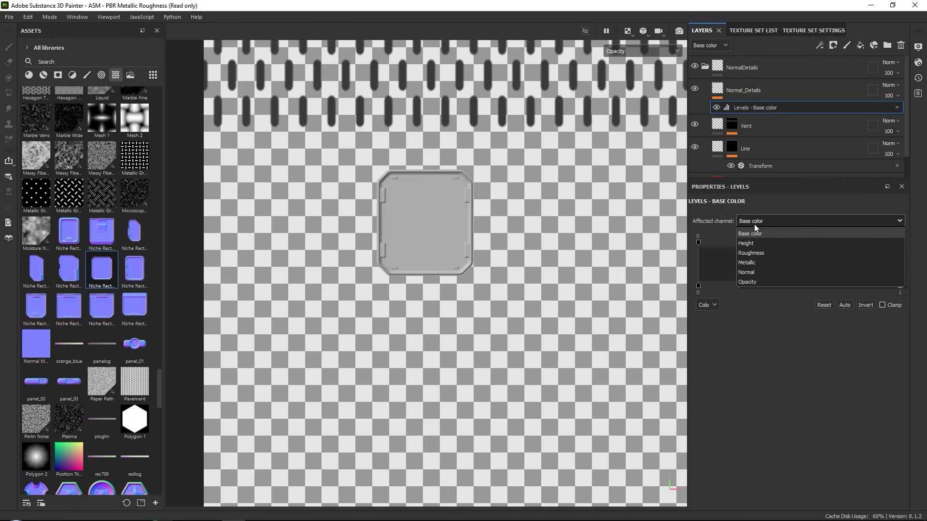
{"action": "left_click", "coordinate": [752, 282]}
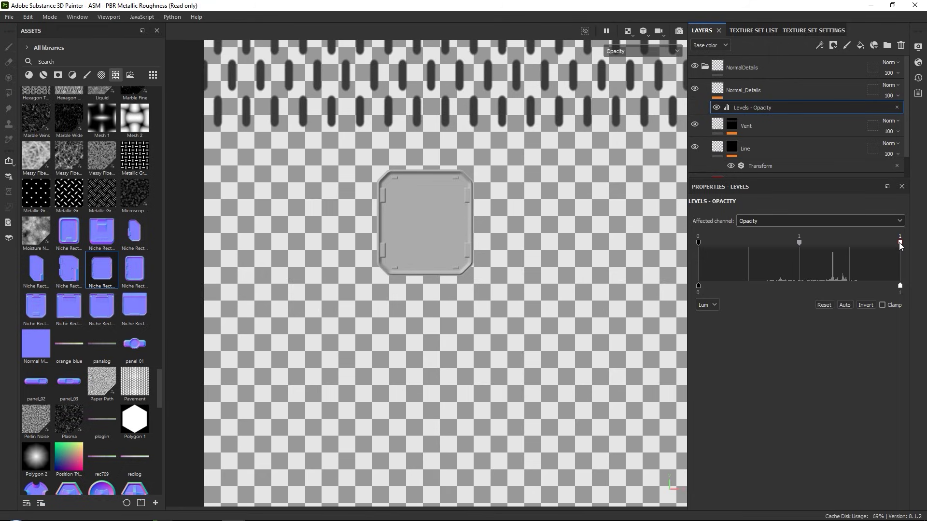
- Lower the Levels white input almost to 0 to make the panel fully opaque, and return the viewport to material view
{"action": "left_click_drag", "start_coordinate": [900, 243], "coordinate": [799, 245]}
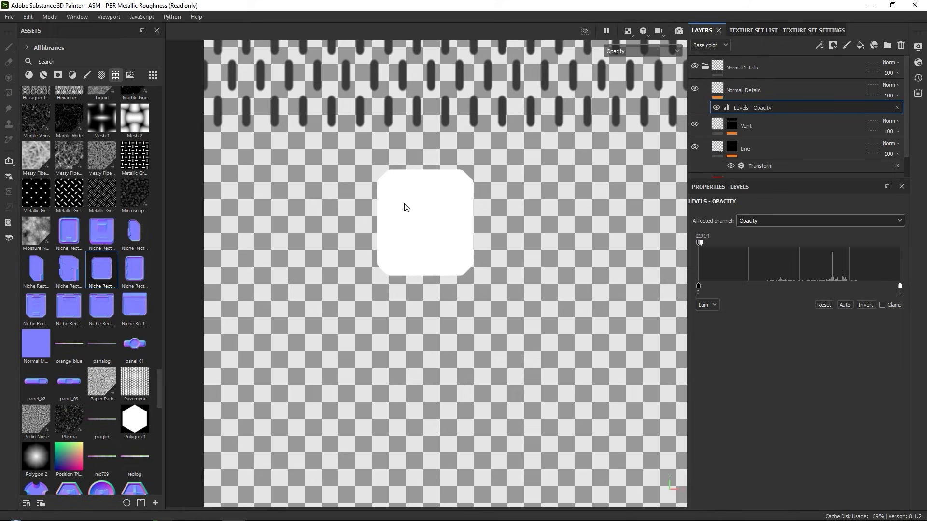
{"action": "left_click", "coordinate": [803, 93]}
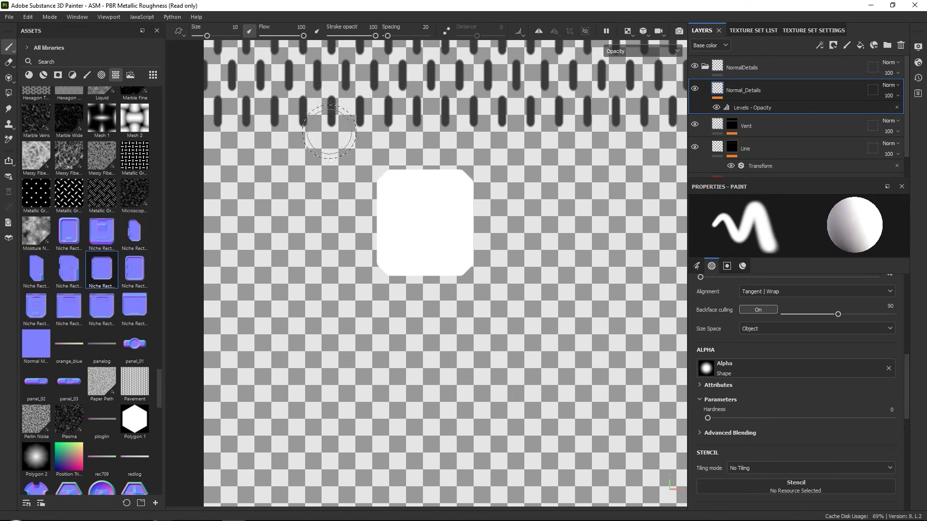
{"action": "key", "text": "m"}
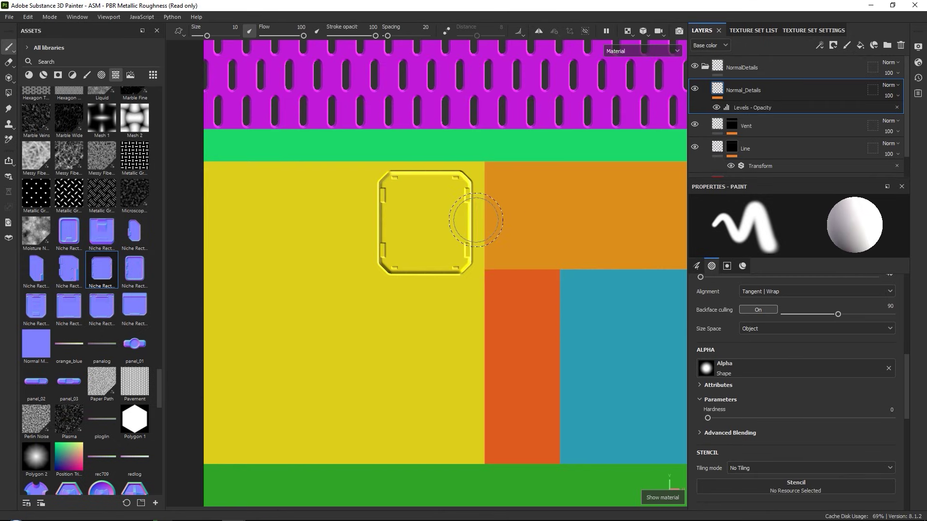
- Project the Niche Rectangle Corner Slope panel, as normal and opacity, onto the yellow region below the square panel
{"action": "left_click", "coordinate": [8, 78]}
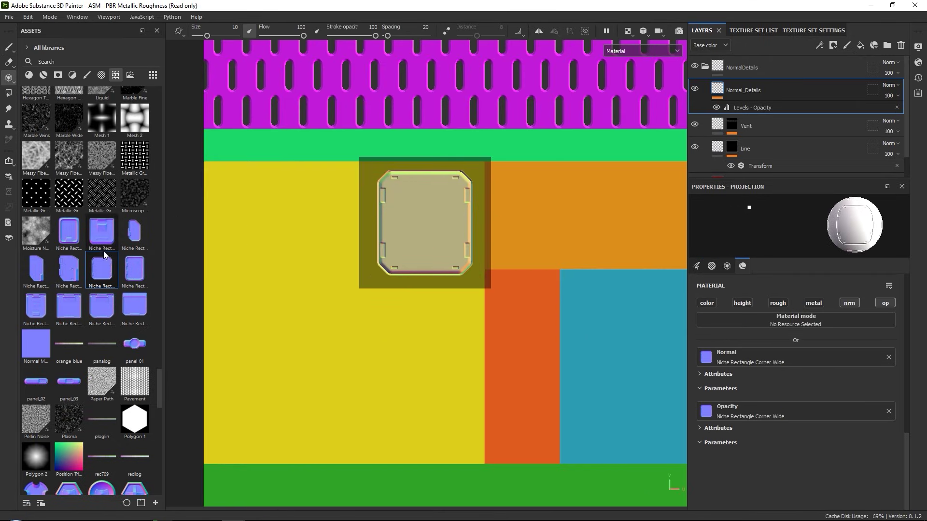
{"action": "left_click_drag", "start_coordinate": [37, 269], "coordinate": [763, 360]}
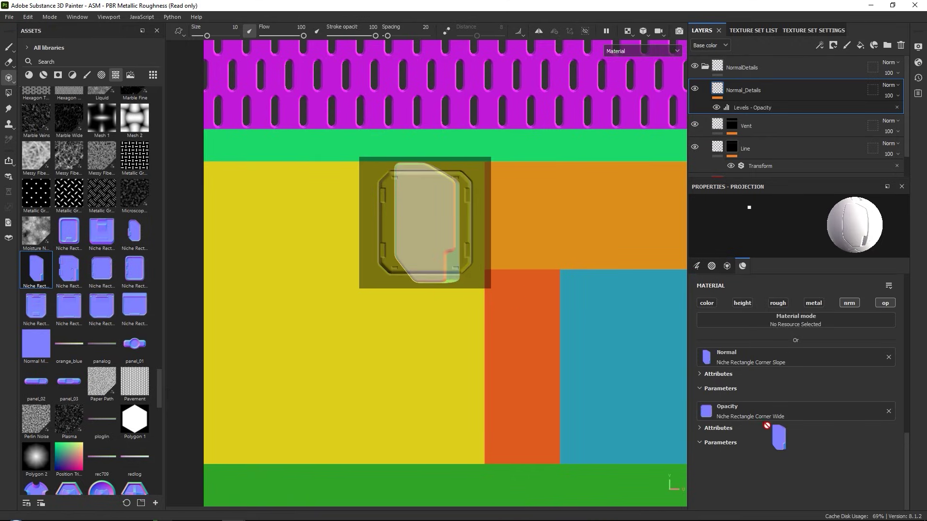
{"action": "key", "text": "s"}
{"action": "middle_click_drag", "start_coordinate": [453, 229], "coordinate": [449, 375]}
{"action": "right_click_drag", "start_coordinate": [433, 361], "coordinate": [429, 370]}
{"action": "middle_click_drag", "start_coordinate": [429, 370], "coordinate": [444, 383]}
{"action": "mouse_move", "coordinate": [461, 443]}
{"action": "left_mouse_down"}
{"action": "mouse_move", "coordinate": [467, 328]}
{"action": "mouse_move", "coordinate": [448, 350]}
{"action": "left_mouse_up"}
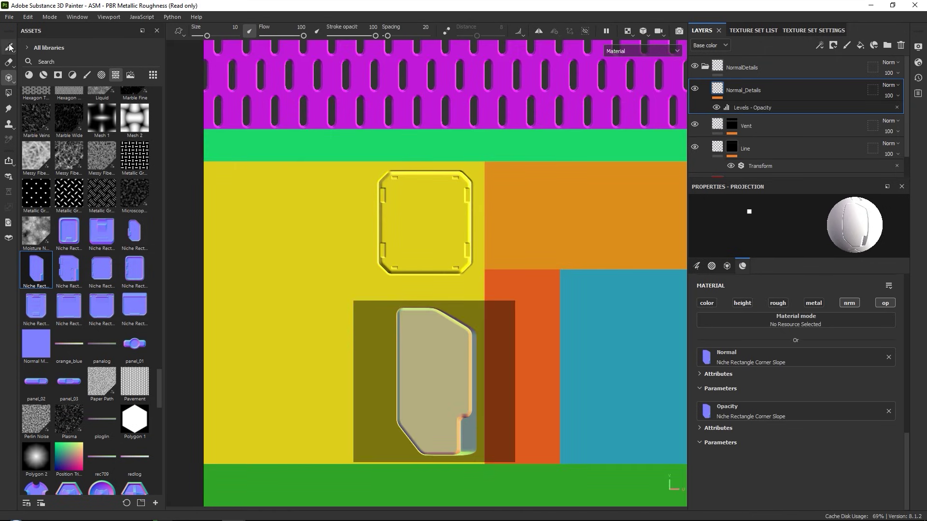
- Load Vent Circle as normal and opacity and project it, scaled down, into the yellow region's upper-left corner
{"action": "scroll", "coordinate": [466, 208], "scroll_direction": "down", "scroll_amount": 10}
{"action": "mouse_move", "coordinate": [516, 226]}
{"action": "middle_mouse_down", "text": "alt"}
{"action": "mouse_move", "coordinate": [398, 246]}
{"action": "mouse_move", "coordinate": [414, 258]}
{"action": "middle_mouse_up", "text": "alt"}
{"action": "scroll", "coordinate": [406, 250], "scroll_direction": "up", "scroll_amount": 1}
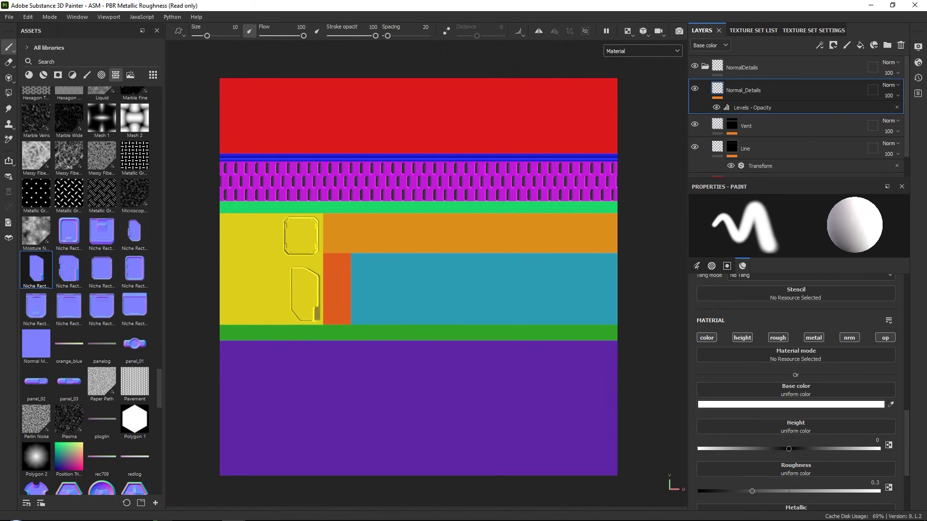
{"action": "middle_click_drag", "start_coordinate": [414, 259], "coordinate": [678, 237], "text": "alt"}
{"action": "scroll", "coordinate": [678, 236], "scroll_direction": "up", "scroll_amount": 5}
{"action": "key", "text": "3"}
{"action": "scroll", "coordinate": [668, 256], "scroll_direction": "up", "scroll_amount": 3}
{"action": "middle_click_drag", "start_coordinate": [482, 389], "coordinate": [396, 274]}
{"action": "left_click_drag", "start_coordinate": [159, 388], "coordinate": [162, 429]}
{"action": "left_click_drag", "start_coordinate": [101, 348], "coordinate": [786, 357]}
{"action": "left_click_drag", "start_coordinate": [102, 348], "coordinate": [786, 425]}
{"action": "right_click_drag", "start_coordinate": [349, 208], "coordinate": [352, 281]}
{"action": "middle_click_drag", "start_coordinate": [352, 280], "coordinate": [292, 183]}
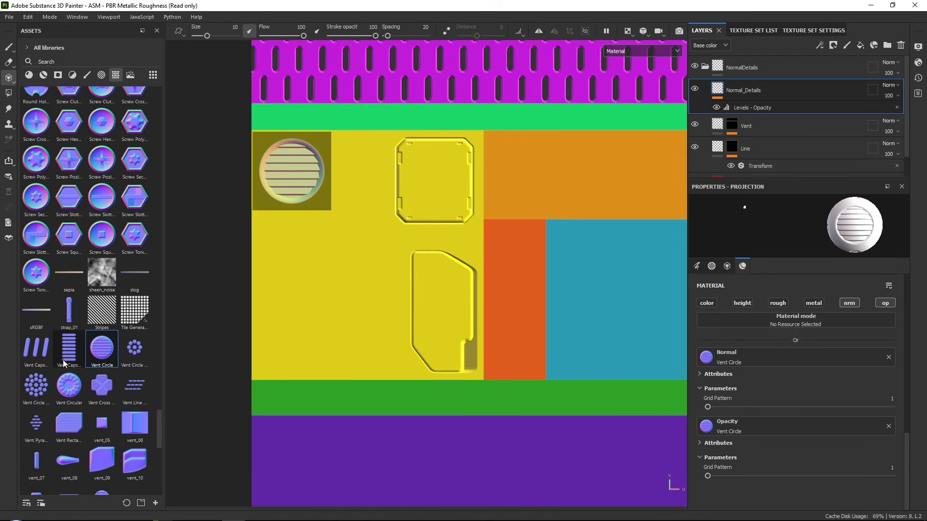
- Project Vent Circle dot, as normal and opacity, between the round vent and the square panel
{"action": "mouse_move", "coordinate": [36, 386]}
{"action": "left_mouse_down"}
{"action": "mouse_move", "coordinate": [335, 387]}
{"action": "mouse_move", "coordinate": [41, 386]}
{"action": "left_mouse_up"}
{"action": "left_click_drag", "start_coordinate": [135, 348], "coordinate": [739, 360]}
{"action": "mouse_move", "coordinate": [134, 348]}
{"action": "left_mouse_down"}
{"action": "mouse_move", "coordinate": [735, 401]}
{"action": "mouse_move", "coordinate": [739, 410]}
{"action": "left_mouse_up"}
{"action": "middle_click_drag", "start_coordinate": [292, 171], "coordinate": [361, 170]}
{"action": "left_click_drag", "start_coordinate": [361, 169], "coordinate": [367, 169]}
- Project Handle Circle, as normal and opacity, directly below the round vent in the yellow region
{"action": "scroll", "coordinate": [75, 206], "scroll_direction": "up", "scroll_amount": 15}
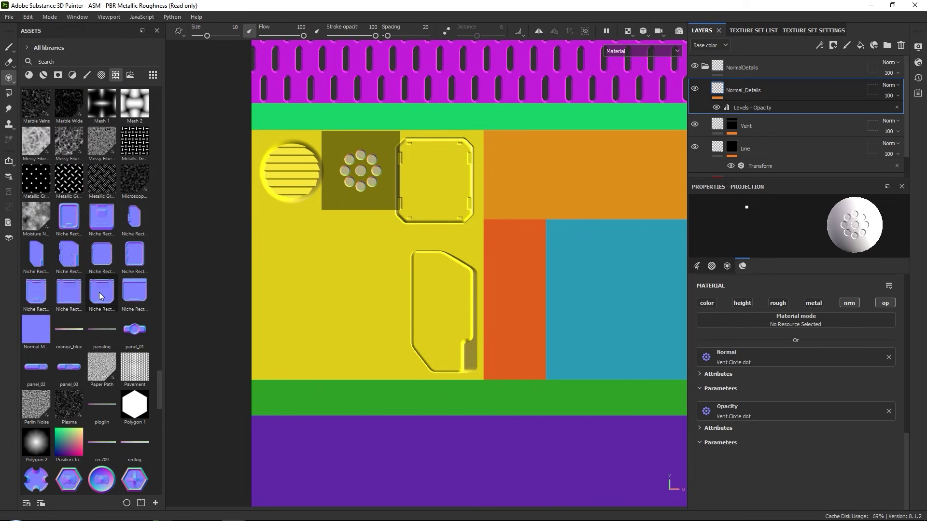
{"action": "left_click", "coordinate": [75, 206]}
{"action": "left_click_drag", "start_coordinate": [790, 410], "coordinate": [789, 410]}
{"action": "middle_click_drag", "start_coordinate": [361, 170], "coordinate": [293, 233]}
{"action": "right_click_drag", "start_coordinate": [293, 234], "coordinate": [287, 244]}
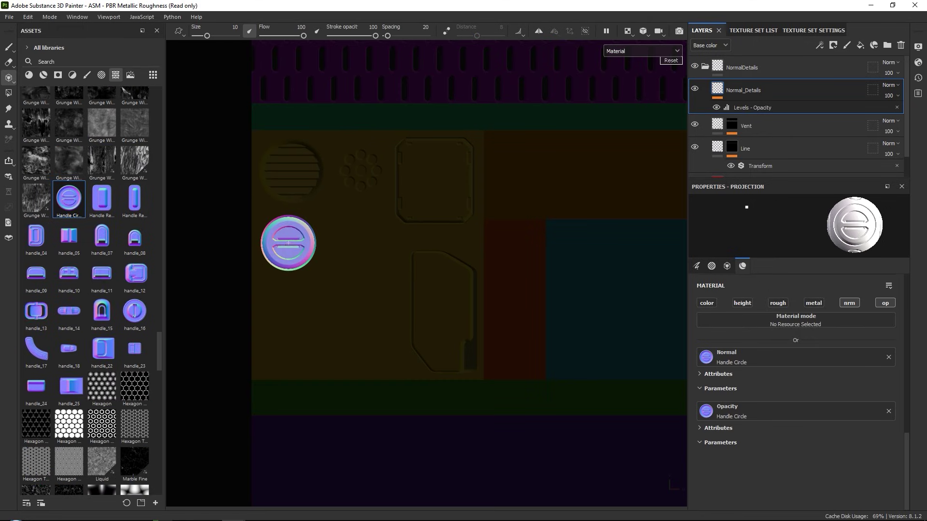
{"action": "left_click_drag", "start_coordinate": [287, 243], "coordinate": [304, 265]}
- Project edge_02, as normal and opacity, just left of the sloped panel in the yellow region
{"action": "scroll", "coordinate": [84, 284], "scroll_direction": "up", "scroll_amount": 16}
{"action": "scroll", "coordinate": [84, 284], "scroll_direction": "up", "scroll_amount": 10}
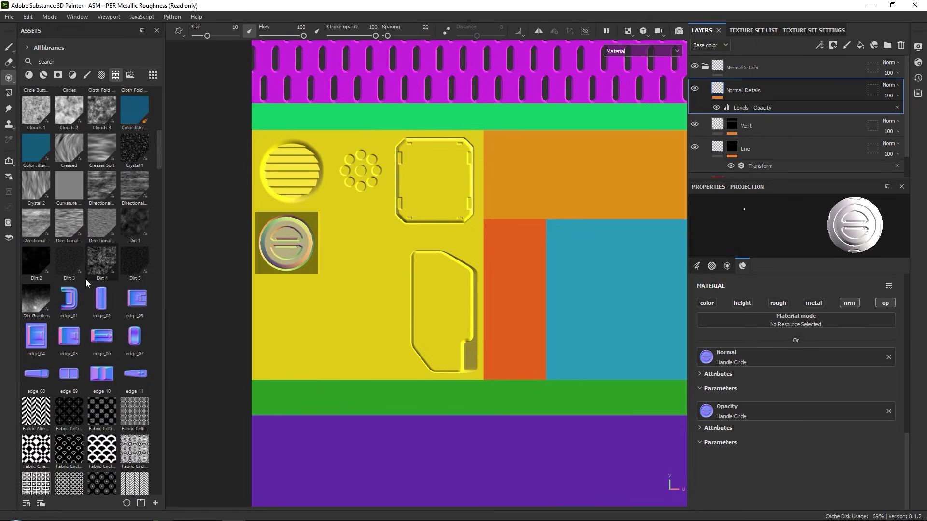
{"action": "left_click_drag", "start_coordinate": [102, 299], "coordinate": [792, 382]}
{"action": "middle_click_drag", "start_coordinate": [285, 241], "coordinate": [385, 284]}
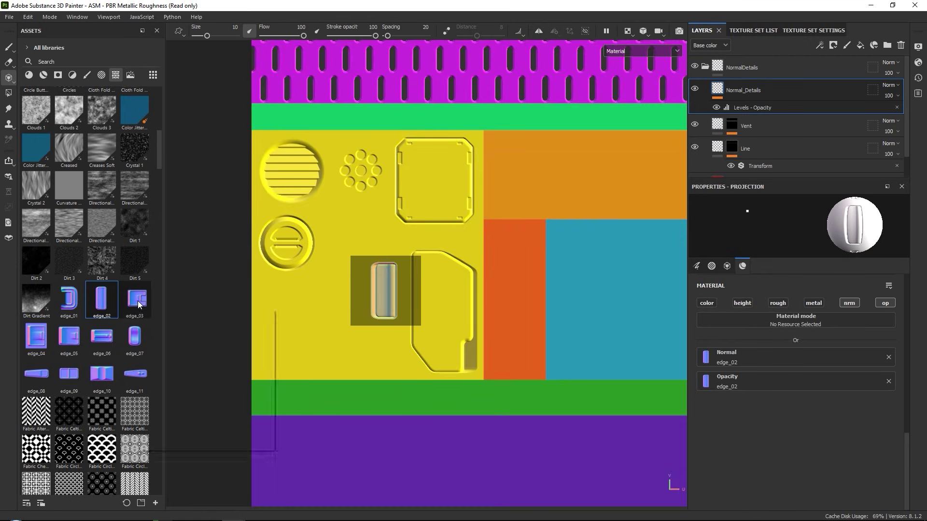
- Project Bevel Line, as normal and opacity, as a horizontal groove below the round handle
{"action": "scroll", "coordinate": [138, 304], "scroll_direction": "up", "scroll_amount": 10}
{"action": "left_click", "coordinate": [69, 254]}
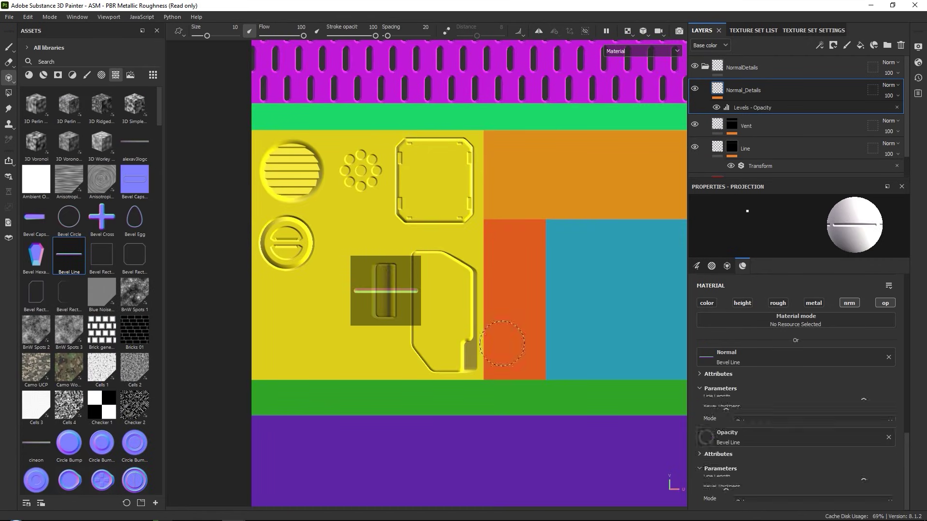
{"action": "key", "text": "s"}
{"action": "middle_click_drag", "start_coordinate": [372, 278], "coordinate": [300, 280]}
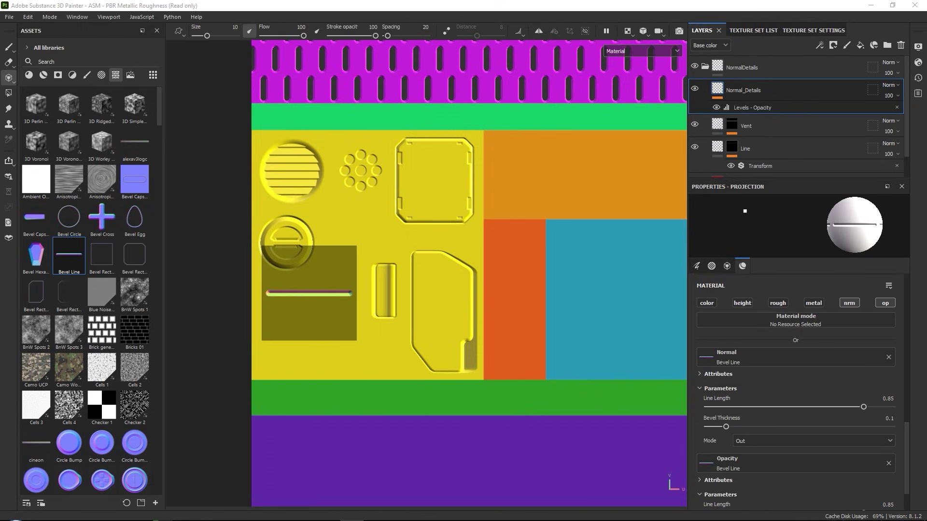
- Project the Vent Capsule Horizontal normal, scaled down, into the yellow region's lower-left corner
{"action": "left_click_drag", "start_coordinate": [155, 124], "coordinate": [156, 438]}
{"action": "left_click_drag", "start_coordinate": [69, 285], "coordinate": [759, 473]}
{"action": "key", "text": "s"}
{"action": "middle_click_drag", "start_coordinate": [316, 286], "coordinate": [301, 325]}
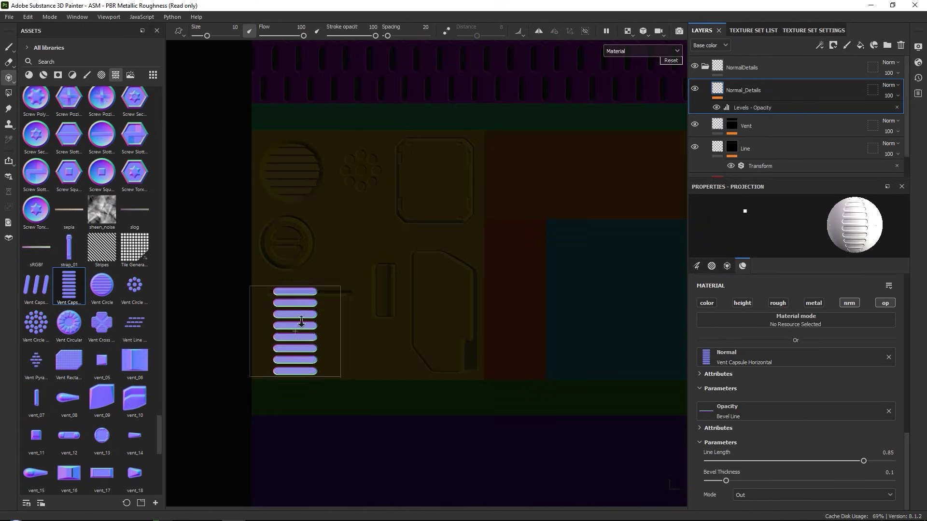
{"action": "right_click_drag", "start_coordinate": [301, 325], "coordinate": [297, 332]}
{"action": "middle_click_drag", "start_coordinate": [297, 333], "coordinate": [285, 340]}
{"action": "left_click_drag", "start_coordinate": [286, 361], "coordinate": [287, 329]}
- Project Vent Capsule Diagonal, as normal and opacity, beside the horizontal capsule vents
{"action": "left_click", "coordinate": [36, 285]}
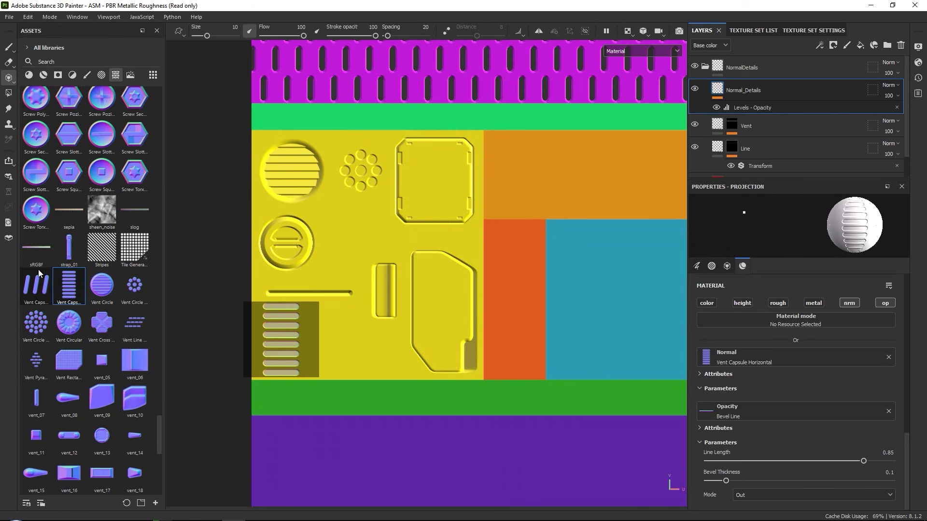
{"action": "left_click_drag", "start_coordinate": [745, 419], "coordinate": [745, 419]}
{"action": "middle_click_drag", "start_coordinate": [290, 340], "coordinate": [350, 349]}
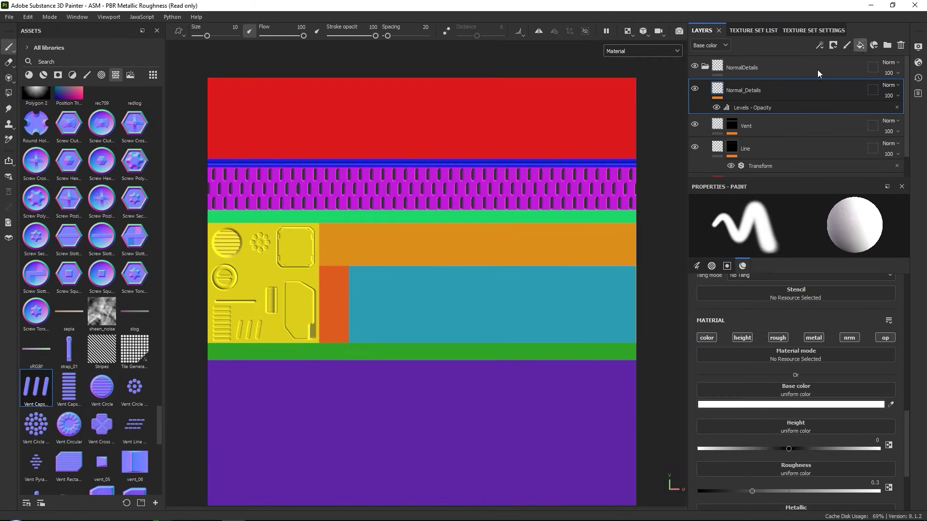
- Add a fill layer with a black mask above Normal_Details and name it Ridges
{"action": "left_click", "coordinate": [860, 45]}
{"action": "left_click", "coordinate": [777, 263]}
{"action": "double_click", "coordinate": [753, 90]}
{"action": "type", "text": "Ridges"}
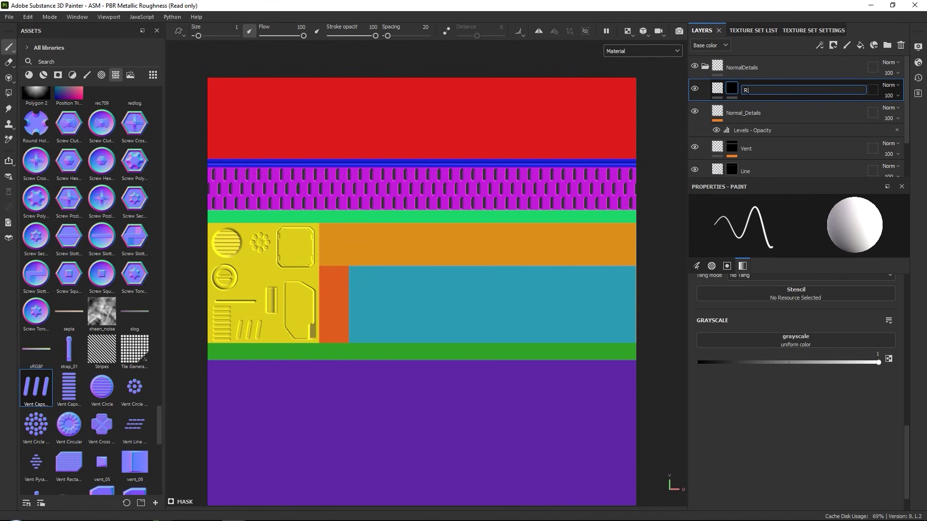
{"action": "key", "text": "Return"}
- Add a fill effect with the Stripes pattern to the Ridges mask and set its softness to 0.34
{"action": "left_click", "coordinate": [818, 45]}
{"action": "left_click", "coordinate": [841, 81]}
{"action": "left_click_drag", "start_coordinate": [617, 344], "coordinate": [796, 266]}
{"action": "left_click_drag", "start_coordinate": [715, 413], "coordinate": [775, 413]}
- Rotate the Stripes fill by 90 degrees and raise its stripe count to 100
{"action": "scroll", "coordinate": [694, 308], "scroll_direction": "up", "scroll_amount": 4}
{"action": "left_click", "coordinate": [892, 310]}
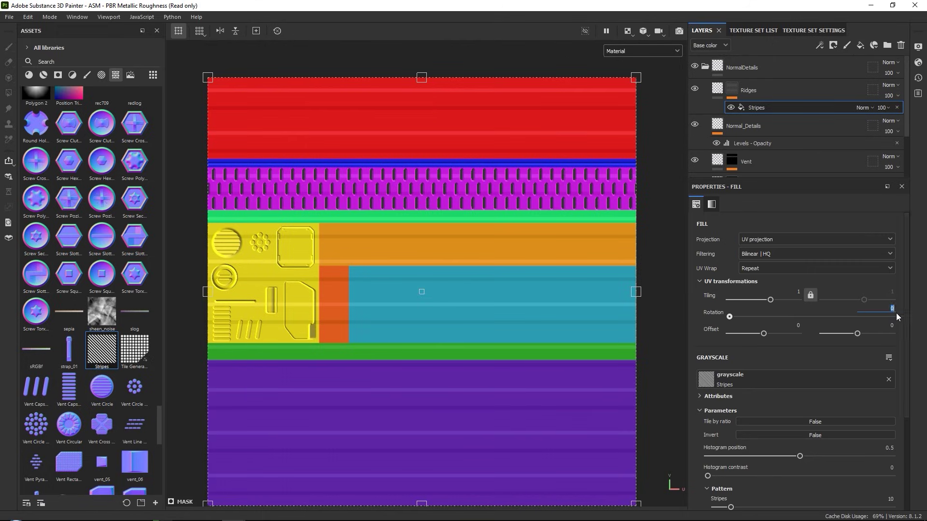
{"action": "type", "text": "90"}
{"action": "key", "text": "Return"}
{"action": "scroll", "coordinate": [406, 218], "scroll_direction": "up", "scroll_amount": 6}
{"action": "scroll", "coordinate": [740, 413], "scroll_direction": "down", "scroll_amount": 4}
{"action": "left_click_drag", "start_coordinate": [731, 391], "coordinate": [892, 391]}
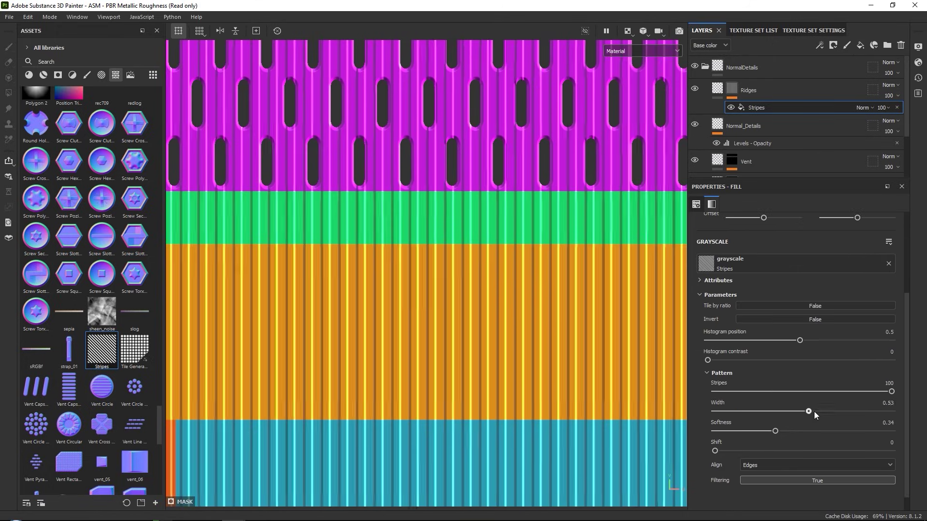
- Add a second fill to the Ridges mask using the Gears mask anchor point, blended as Multiply
{"action": "left_click", "coordinate": [820, 45]}
{"action": "left_click", "coordinate": [842, 80]}
{"action": "left_click", "coordinate": [805, 262]}
{"action": "left_click", "coordinate": [853, 272]}
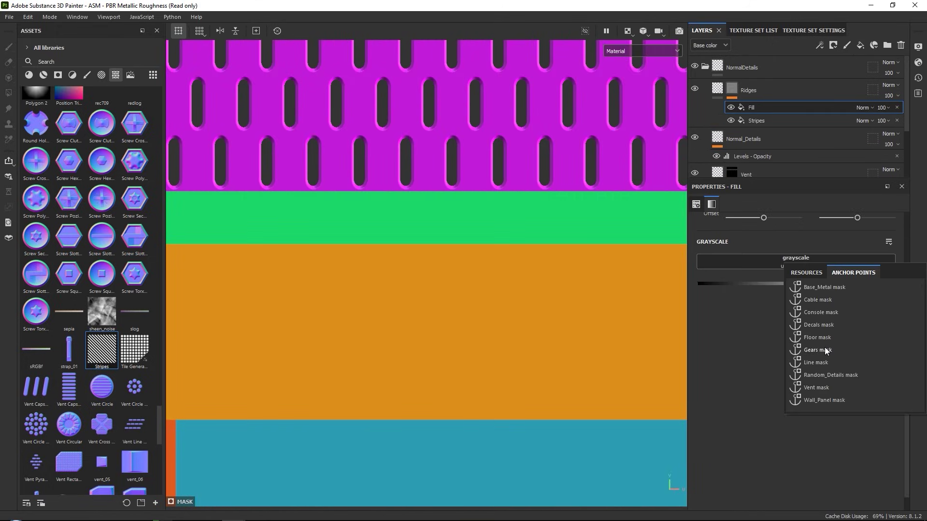
{"action": "left_click", "coordinate": [823, 350]}
{"action": "left_click", "coordinate": [864, 108]}
{"action": "left_click", "coordinate": [868, 154]}
{"action": "scroll", "coordinate": [445, 232], "scroll_direction": "down", "scroll_amount": 5}
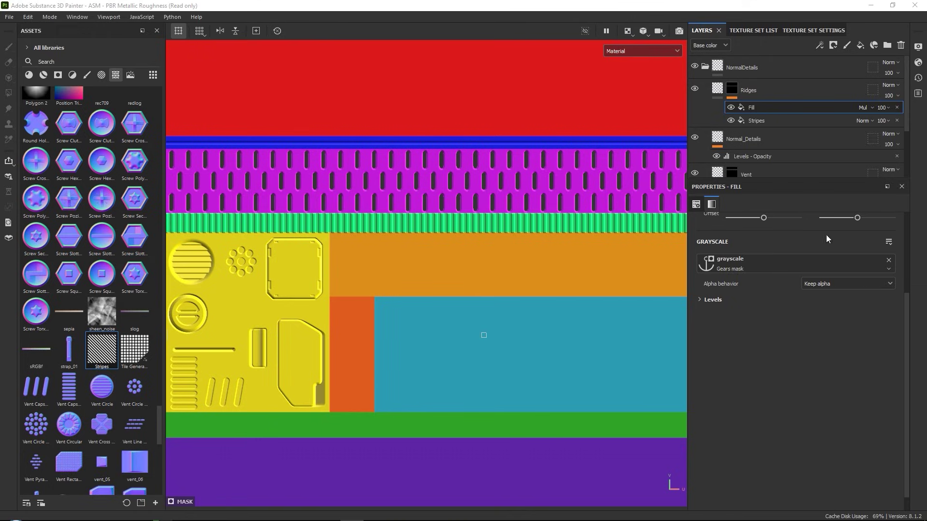
- Duplicate the Ridges layer as a new layer named Console with an empty black mask
{"action": "right_click", "coordinate": [796, 90]}
{"action": "left_click", "coordinate": [824, 302]}
{"action": "double_click", "coordinate": [759, 89]}
{"action": "type", "text": "Console"}
{"action": "key", "text": "Return"}
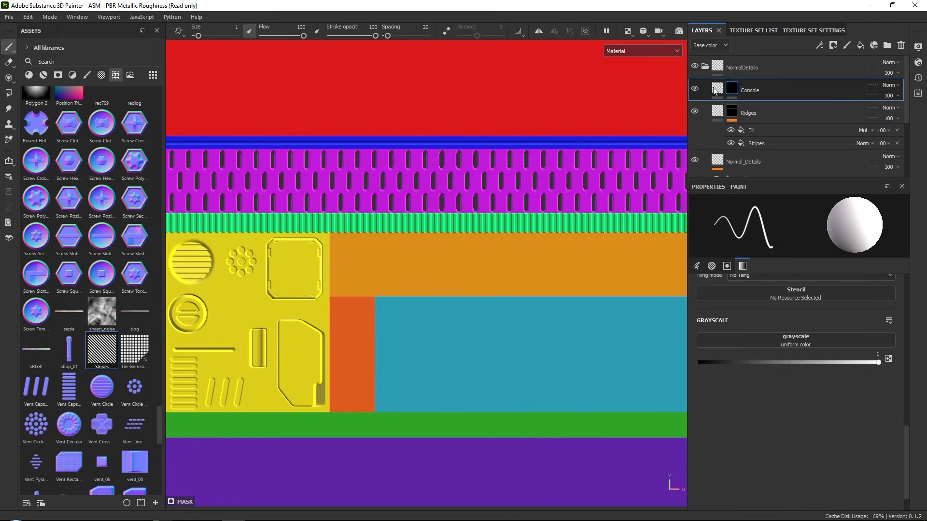
- Load the Square Rectangle alpha as the projection grayscale for the Console mask and set its Size X to 0.34
{"action": "scroll", "coordinate": [297, 422], "scroll_direction": "up", "scroll_amount": 4}
{"action": "left_click", "coordinate": [101, 75]}
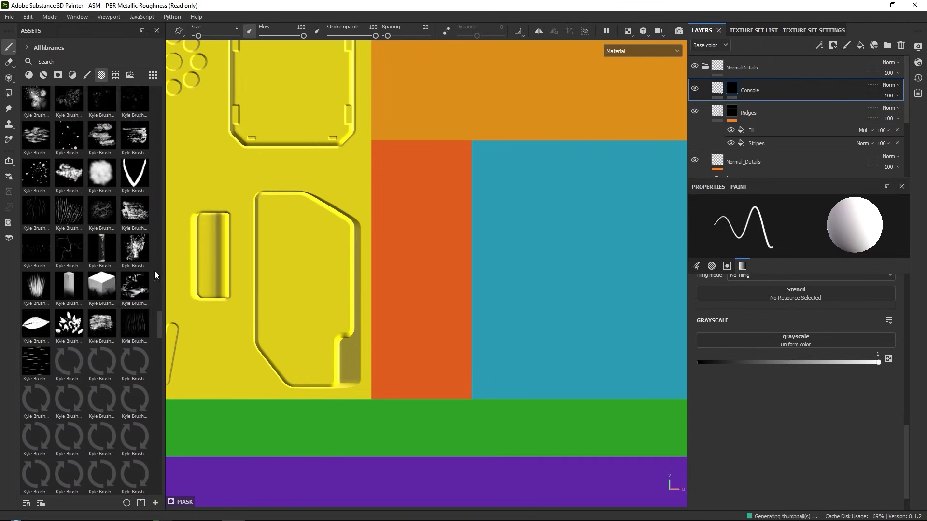
{"action": "left_click_drag", "start_coordinate": [159, 325], "coordinate": [154, 431]}
{"action": "left_click", "coordinate": [10, 76]}
{"action": "left_click_drag", "start_coordinate": [134, 277], "coordinate": [780, 309]}
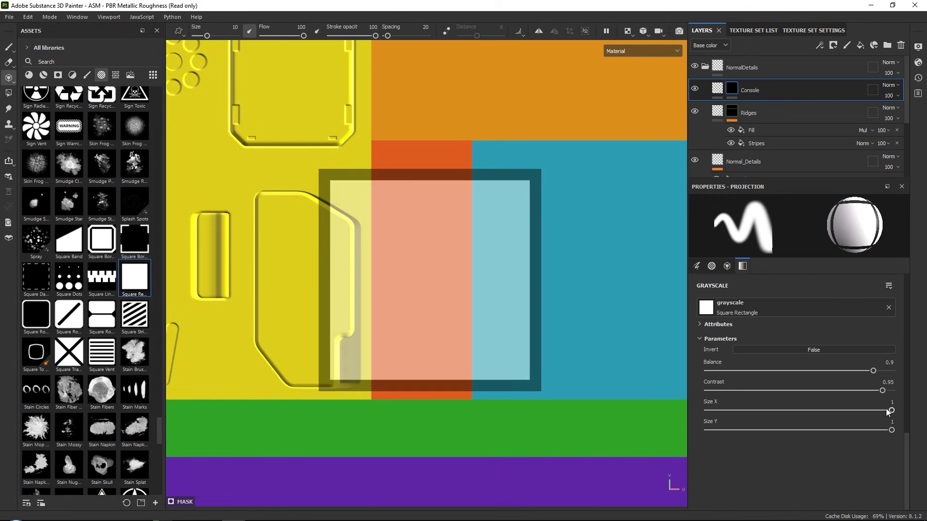
{"action": "left_click_drag", "start_coordinate": [892, 410], "coordinate": [770, 410]}
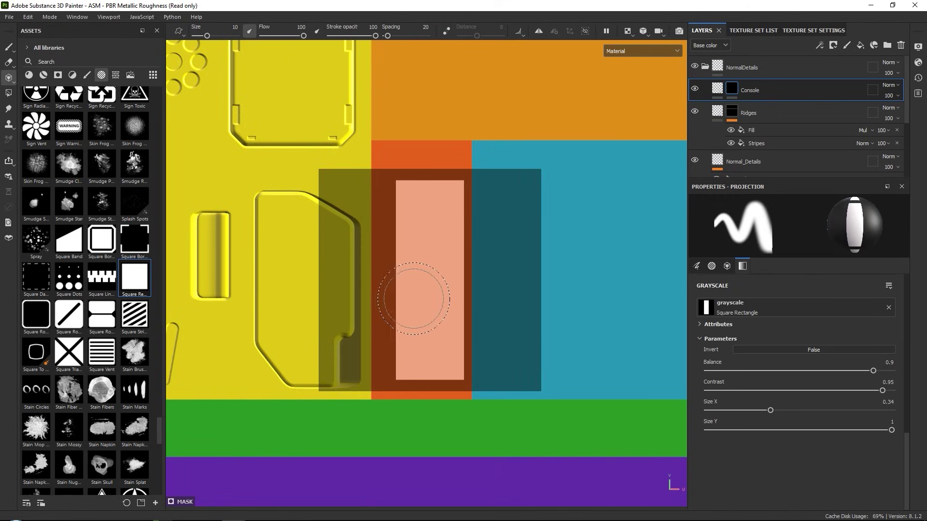
- Fit the rectangle projection inside the orange-red console region and paint it completely into the mask
{"action": "key", "text": "s"}
{"action": "middle_click_drag", "start_coordinate": [444, 290], "coordinate": [435, 278]}
{"action": "mouse_move", "coordinate": [416, 354]}
{"action": "left_mouse_down"}
{"action": "mouse_move", "coordinate": [430, 337]}
{"action": "mouse_move", "coordinate": [440, 168]}
{"action": "left_mouse_up"}
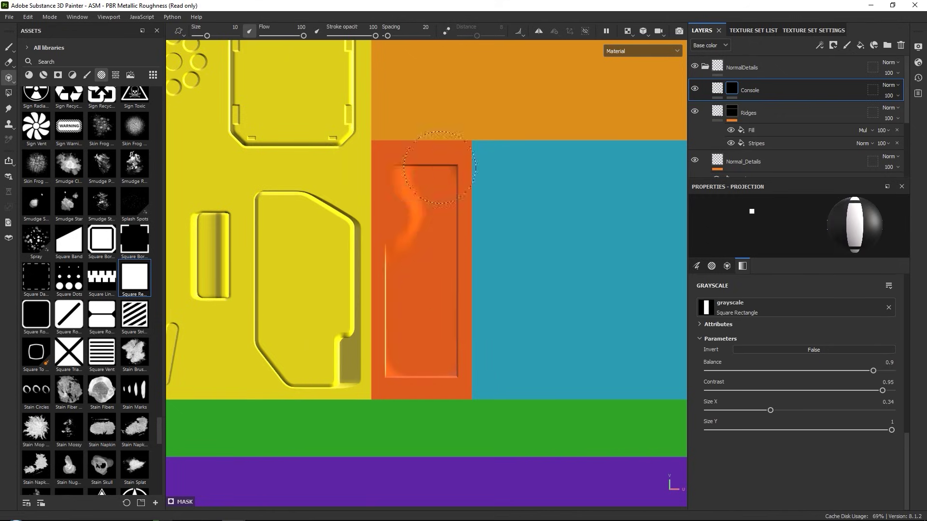
{"action": "left_click_drag", "start_coordinate": [412, 376], "coordinate": [413, 374]}
- Add a Blur filter to the Console mask and adjust it to a low intensity
{"action": "left_click", "coordinate": [819, 45]}
{"action": "left_click", "coordinate": [840, 118]}
{"action": "left_click", "coordinate": [798, 229]}
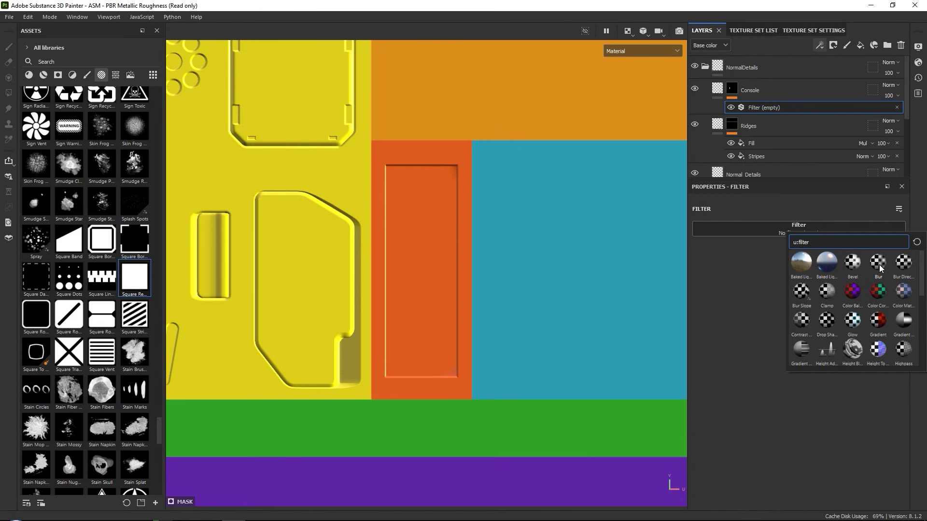
{"action": "left_click", "coordinate": [880, 265]}
{"action": "left_click_drag", "start_coordinate": [715, 277], "coordinate": [713, 279]}
- Return to projecting on the Normal_Details layer and load edge_09 as both normal and opacity
{"action": "left_click", "coordinate": [744, 174]}
{"action": "left_click", "coordinate": [8, 77]}
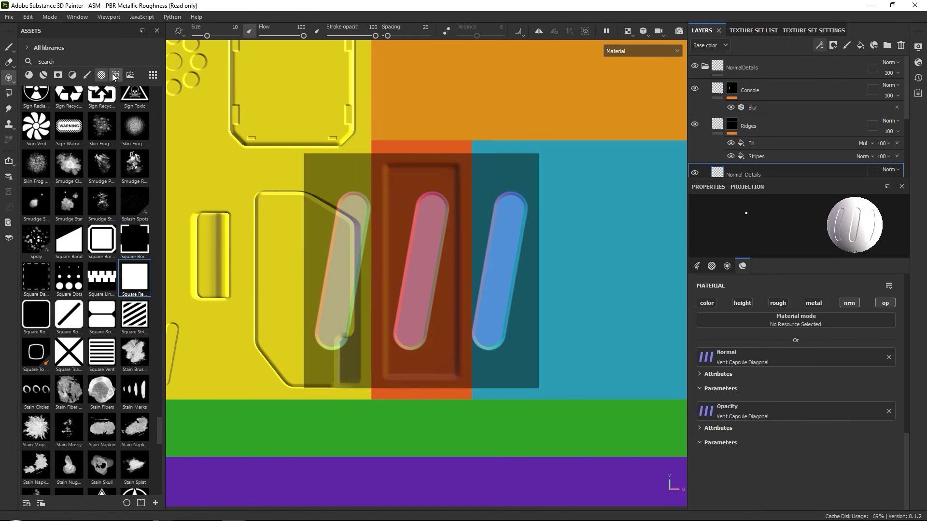
{"action": "left_click", "coordinate": [116, 75]}
{"action": "left_click_drag", "start_coordinate": [159, 475], "coordinate": [159, 159]}
{"action": "left_click_drag", "start_coordinate": [62, 290], "coordinate": [775, 379]}
{"action": "scroll", "coordinate": [775, 351], "scroll_direction": "up", "scroll_amount": 8}
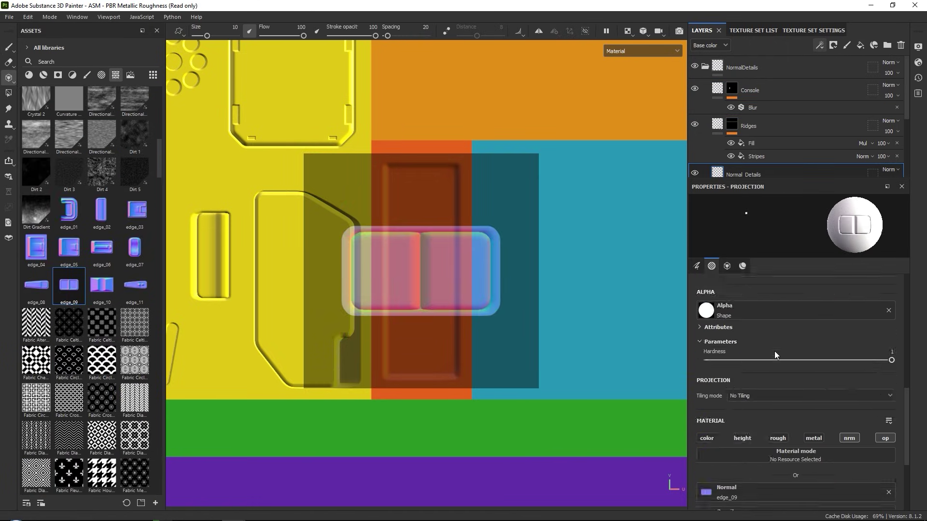
{"action": "scroll", "coordinate": [793, 348], "scroll_direction": "down", "scroll_amount": 8}
- Rotate edge_09 upright, scale it down and project it into the lower half of the console panel
{"action": "key", "text": "s"}
{"action": "left_click_drag", "start_coordinate": [528, 218], "coordinate": [497, 294]}
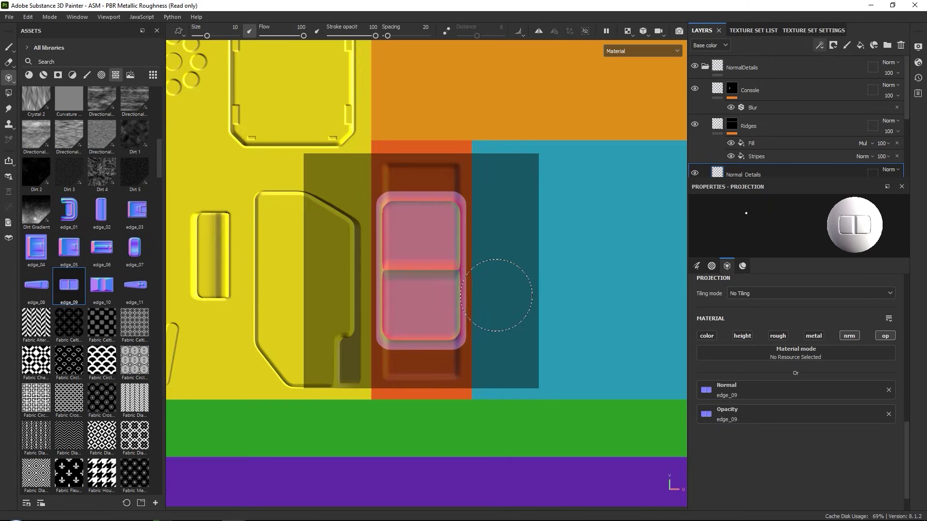
{"action": "key", "text": "s"}
{"action": "right_click_drag", "start_coordinate": [497, 294], "coordinate": [457, 279]}
{"action": "middle_click_drag", "start_coordinate": [458, 279], "coordinate": [459, 322]}
{"action": "right_click_drag", "start_coordinate": [459, 322], "coordinate": [458, 318]}
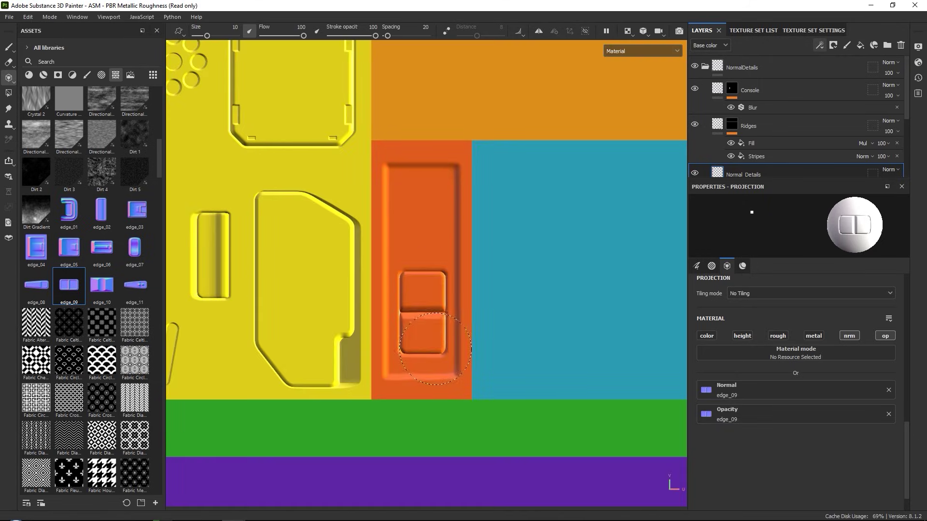
- Project Vent Circular, as normal and opacity, into the upper part of the console panel
{"action": "left_click_drag", "start_coordinate": [159, 153], "coordinate": [155, 439]}
{"action": "left_click_drag", "start_coordinate": [69, 257], "coordinate": [724, 392]}
{"action": "left_click_drag", "start_coordinate": [744, 446], "coordinate": [745, 446]}
{"action": "key", "text": "s"}
{"action": "right_click_drag", "start_coordinate": [472, 306], "coordinate": [434, 323]}
{"action": "middle_click_drag", "start_coordinate": [430, 328], "coordinate": [425, 224]}
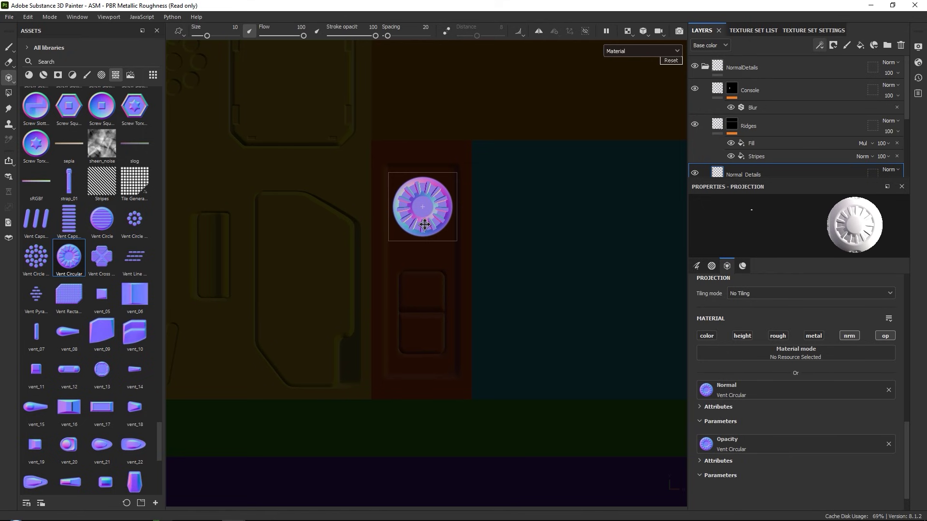
{"action": "left_click", "coordinate": [424, 210]}
- Duplicate the Console layer as Wall_Panel without its Blur filter and give it a fresh black mask
{"action": "scroll", "coordinate": [424, 213], "scroll_direction": "down", "scroll_amount": 3}
{"action": "middle_click_drag", "start_coordinate": [501, 217], "coordinate": [378, 225], "text": "alt"}
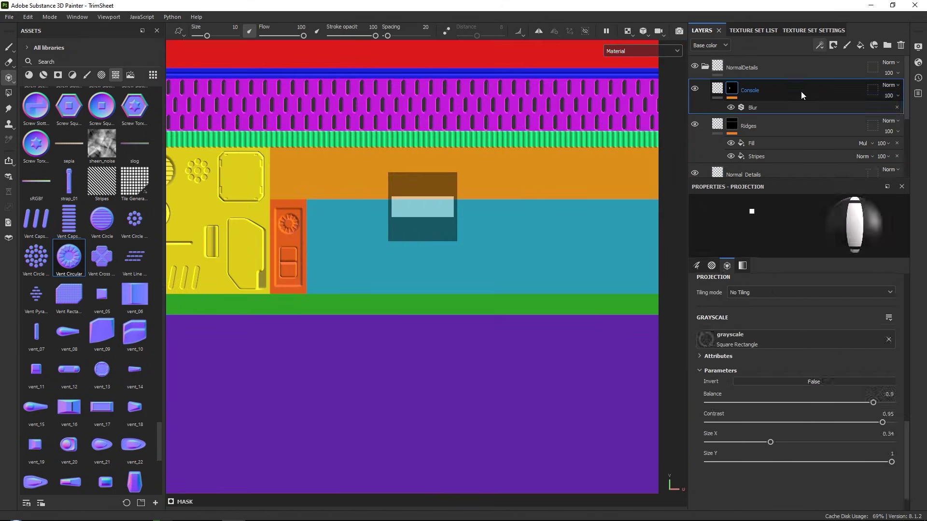
{"action": "left_click", "coordinate": [749, 91]}
{"action": "left_click", "coordinate": [897, 107]}
{"action": "left_click", "coordinate": [833, 45]}
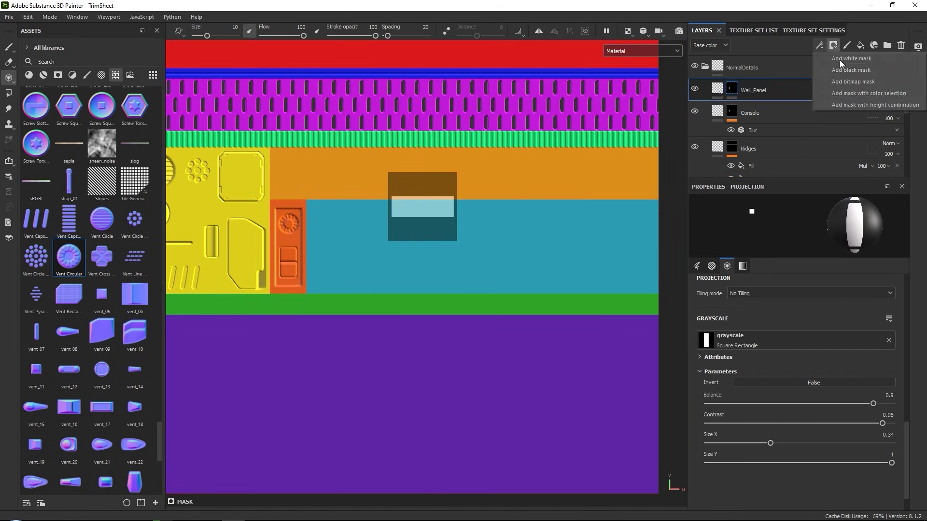
{"action": "left_click", "coordinate": [843, 70]}
- Load the Square Round Border alpha for the Wall_Panel mask, with roundness 0.79 and border width 0.95
{"action": "left_click", "coordinate": [101, 75]}
{"action": "left_click_drag", "start_coordinate": [35, 337], "coordinate": [795, 341]}
{"action": "key", "text": "s"}
{"action": "right_click_drag", "start_coordinate": [411, 285], "coordinate": [453, 267]}
{"action": "middle_click_drag", "start_coordinate": [454, 266], "coordinate": [507, 211]}
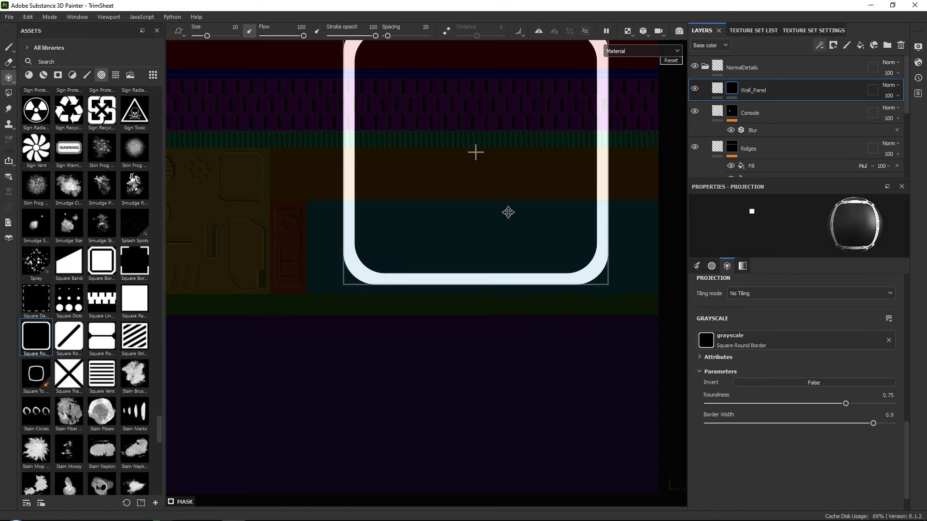
{"action": "left_click_drag", "start_coordinate": [846, 403], "coordinate": [882, 425]}
- Fit the round border stencil over the blue wall panel, set its border width to 0.96 and project the sides and lower edge
{"action": "right_click", "coordinate": [474, 242]}
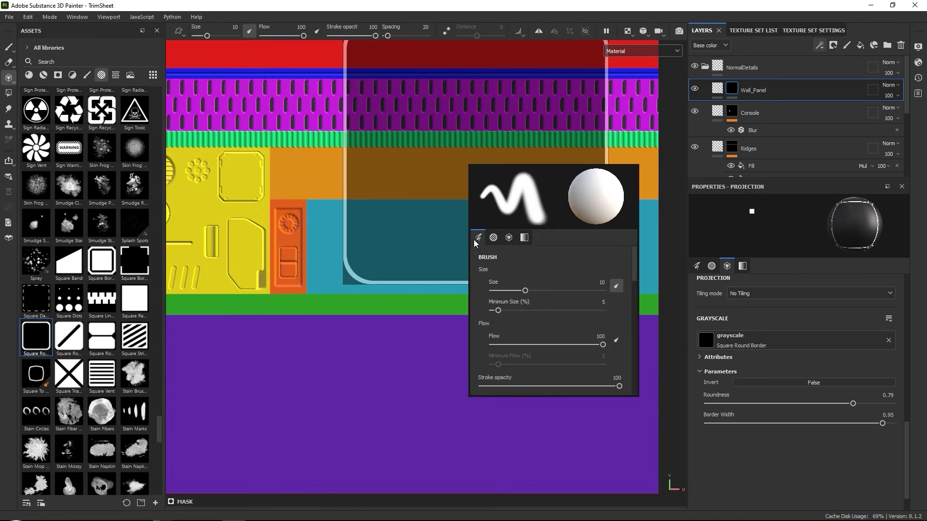
{"action": "key", "text": "s"}
{"action": "right_click_drag", "start_coordinate": [474, 241], "coordinate": [430, 205]}
{"action": "middle_click_drag", "start_coordinate": [459, 218], "coordinate": [470, 201]}
{"action": "right_click_drag", "start_coordinate": [470, 207], "coordinate": [471, 201]}
{"action": "middle_click_drag", "start_coordinate": [471, 201], "coordinate": [467, 191]}
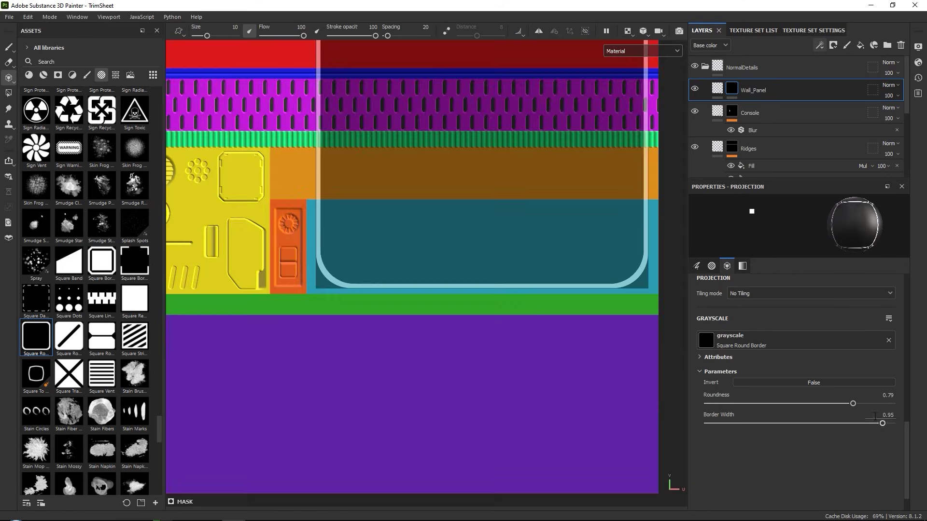
{"action": "left_click_drag", "start_coordinate": [882, 423], "coordinate": [884, 423]}
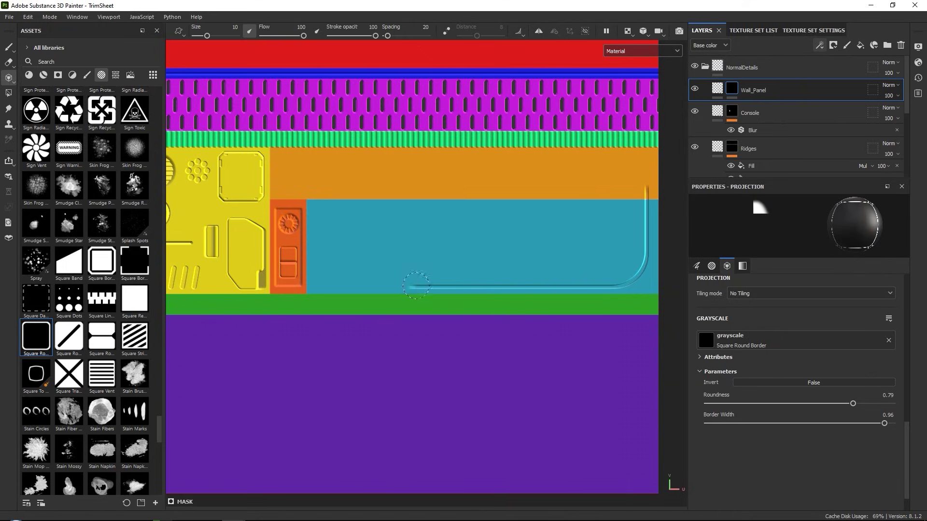
- Add a Blur filter with intensity 0.35 to the Wall_Panel mask
{"action": "left_click", "coordinate": [820, 45]}
{"action": "left_click", "coordinate": [836, 133]}
{"action": "scroll", "coordinate": [627, 276], "scroll_direction": "up", "scroll_amount": 3}
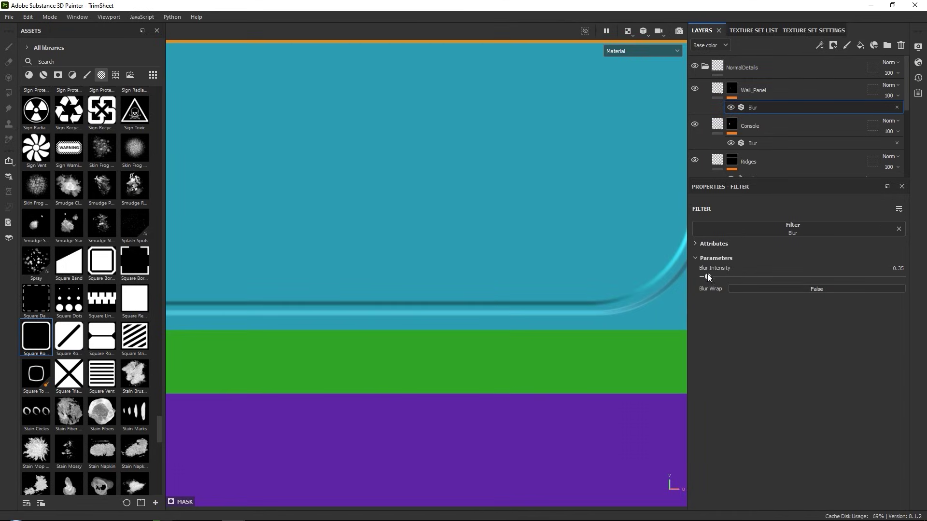
- Load Square Rectangle for the Wall_Panel mask with Size X 0.04 and Size Y 0.56, and try it on the border's lower edge
{"action": "left_click", "coordinate": [732, 89]}
{"action": "left_click_drag", "start_coordinate": [135, 300], "coordinate": [729, 346]}
{"action": "left_click_drag", "start_coordinate": [831, 443], "coordinate": [721, 443]}
{"action": "key", "text": "s"}
{"action": "middle_click_drag", "start_coordinate": [508, 173], "coordinate": [478, 334]}
{"action": "left_click_drag", "start_coordinate": [720, 443], "coordinate": [715, 443]}
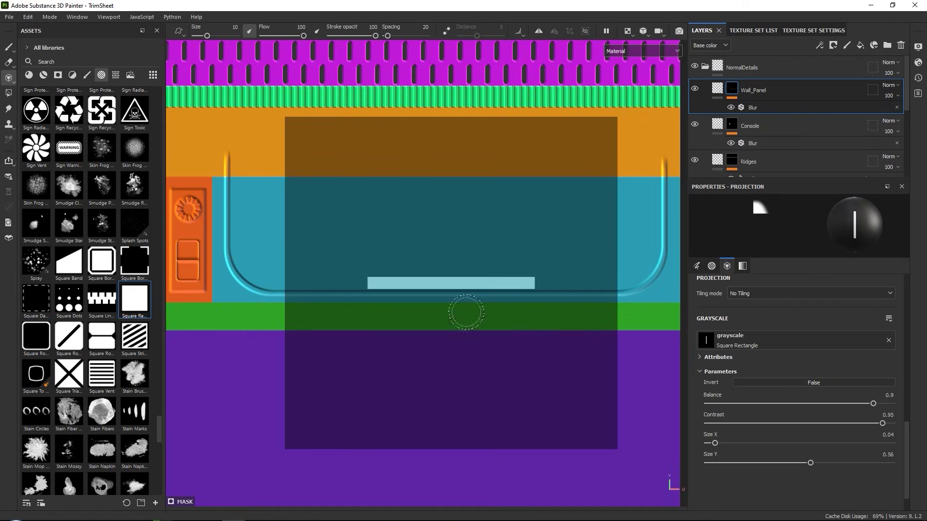
{"action": "key", "text": "s"}
{"action": "middle_click_drag", "start_coordinate": [471, 290], "coordinate": [473, 293]}
{"action": "mouse_move", "coordinate": [542, 285]}
{"action": "left_mouse_down"}
{"action": "mouse_move", "coordinate": [348, 283]}
{"action": "mouse_move", "coordinate": [367, 284]}
{"action": "left_mouse_up"}
{"action": "key", "text": "ctrl+z"}
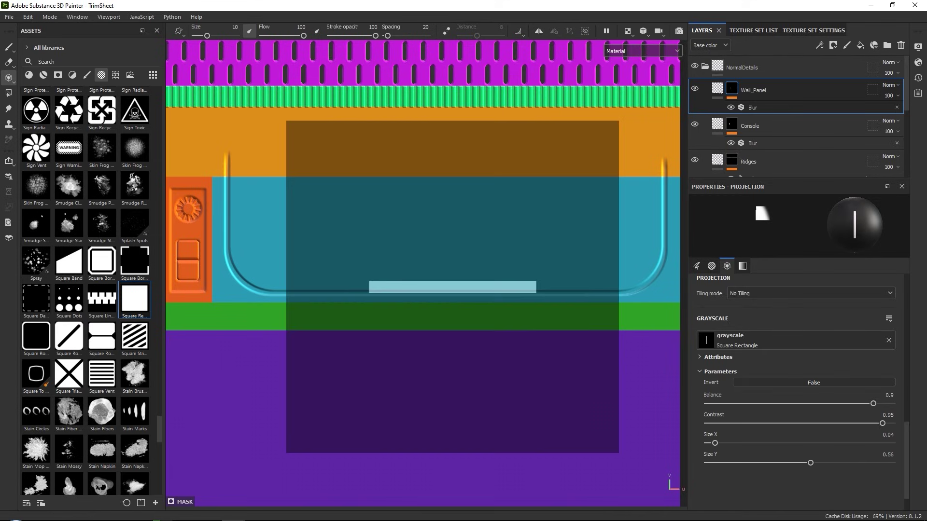
- Add a Lighten-blended Paint effect below the Wall_Panel mask's Blur and project the thin rectangle onto the middle of the border's lower edge
{"action": "left_click", "coordinate": [819, 45]}
{"action": "left_click", "coordinate": [832, 71]}
{"action": "left_click", "coordinate": [867, 108]}
{"action": "left_click", "coordinate": [876, 187]}
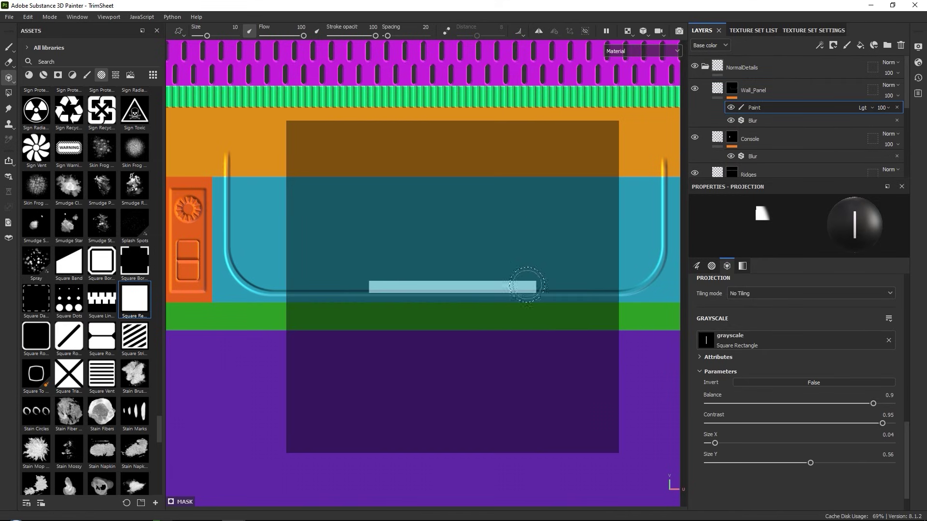
{"action": "left_click_drag", "start_coordinate": [753, 107], "coordinate": [773, 120]}
{"action": "middle_click_drag", "start_coordinate": [500, 200], "coordinate": [482, 216]}
{"action": "scroll", "coordinate": [800, 147], "scroll_direction": "down", "scroll_amount": 3}
{"action": "scroll", "coordinate": [792, 145], "scroll_direction": "up", "scroll_amount": 3}
- Reload Square Rectangle at full size for the Wall_Panel mask, scale it small and project it inside the wall panel's upper-left corner
{"action": "left_click", "coordinate": [764, 143]}
{"action": "left_click", "coordinate": [732, 89]}
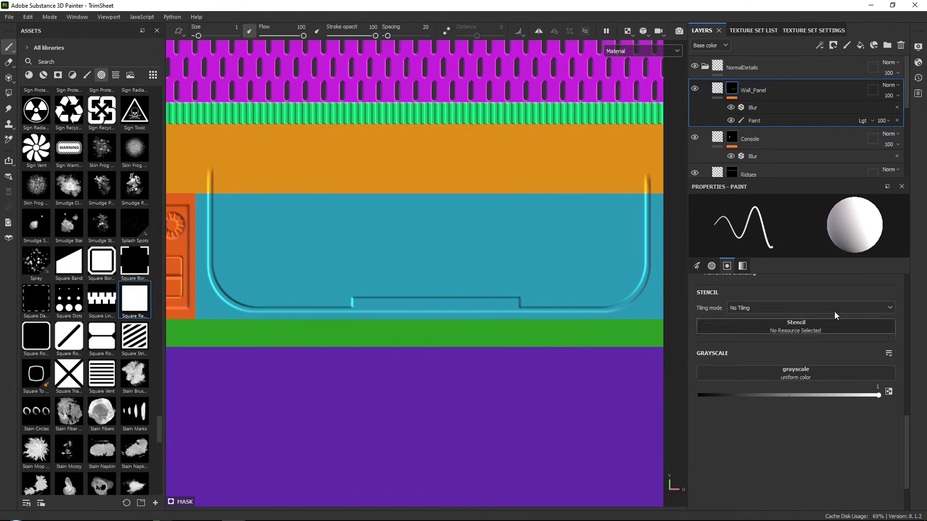
{"action": "key", "text": "4"}
{"action": "key", "text": "3"}
{"action": "left_click_drag", "start_coordinate": [134, 298], "coordinate": [729, 340]}
{"action": "key", "text": "s"}
{"action": "right_click_drag", "start_coordinate": [478, 304], "coordinate": [457, 147]}
{"action": "middle_click_drag", "start_coordinate": [446, 293], "coordinate": [312, 260]}
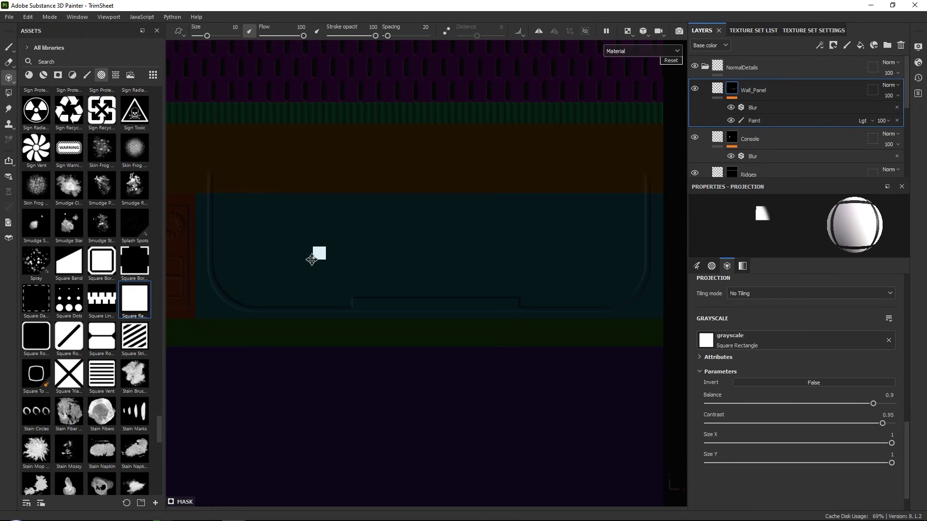
{"action": "left_click_drag", "start_coordinate": [311, 260], "coordinate": [217, 211]}
- Project the same small square inside the wall panel's upper-right corner and return to the Paint tool
{"action": "key", "text": "s"}
{"action": "middle_click_drag", "start_coordinate": [353, 223], "coordinate": [660, 230]}
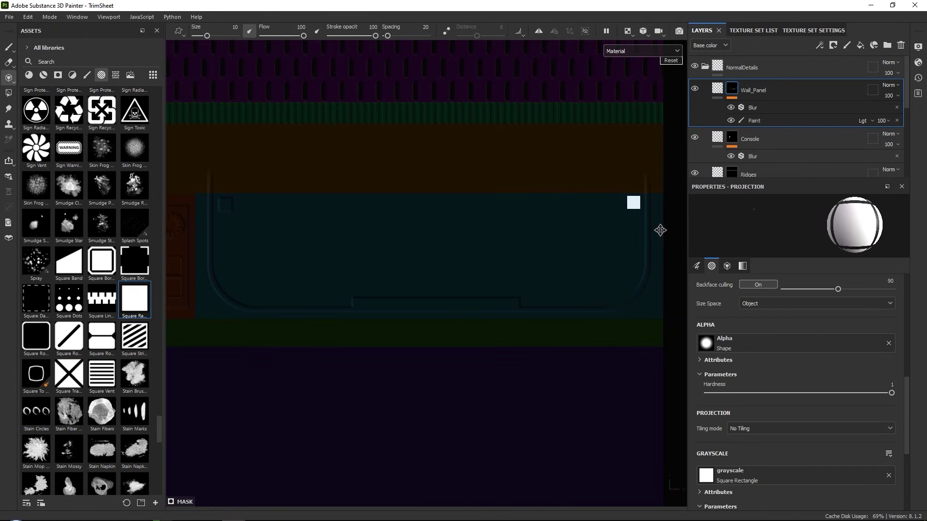
{"action": "left_click", "coordinate": [633, 203]}
{"action": "key", "text": "s"}
{"action": "middle_click_drag", "start_coordinate": [587, 287], "coordinate": [534, 301]}
{"action": "key", "text": "1"}
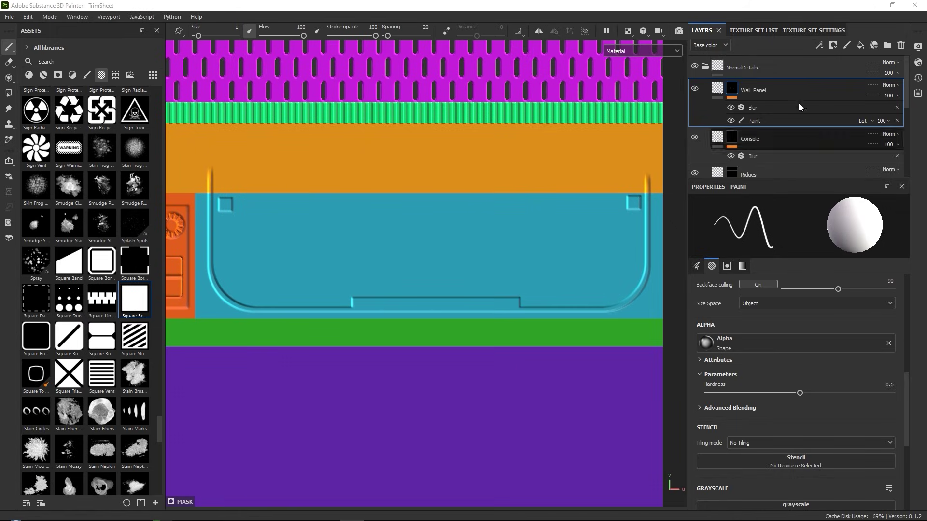
- Add a Multiply fill to the Wall_Panel mask using the Wall_Panel mask anchor point
{"action": "left_click", "coordinate": [820, 45]}
{"action": "left_click", "coordinate": [843, 81]}
{"action": "left_click", "coordinate": [787, 259]}
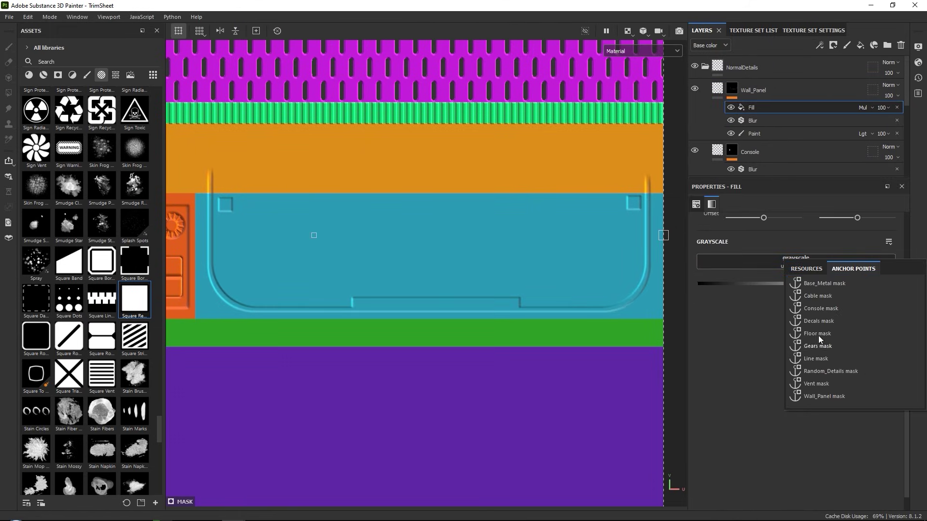
{"action": "left_click", "coordinate": [827, 396]}
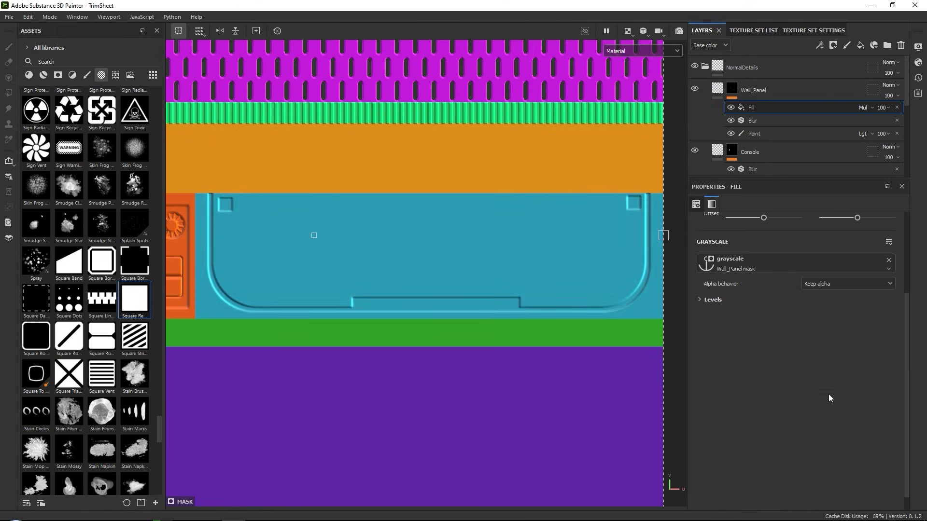
{"action": "scroll", "coordinate": [491, 182], "scroll_direction": "down", "scroll_amount": 3}
{"action": "scroll", "coordinate": [525, 285], "scroll_direction": "up", "scroll_amount": 2}
{"action": "middle_click_drag", "start_coordinate": [525, 285], "coordinate": [532, 292], "text": "alt"}
- Duplicate the Ridges layer as Cable and switch its mask fill to the Cable mask anchor point
{"action": "left_click", "coordinate": [781, 152]}
{"action": "scroll", "coordinate": [781, 152], "scroll_direction": "down", "scroll_amount": 5}
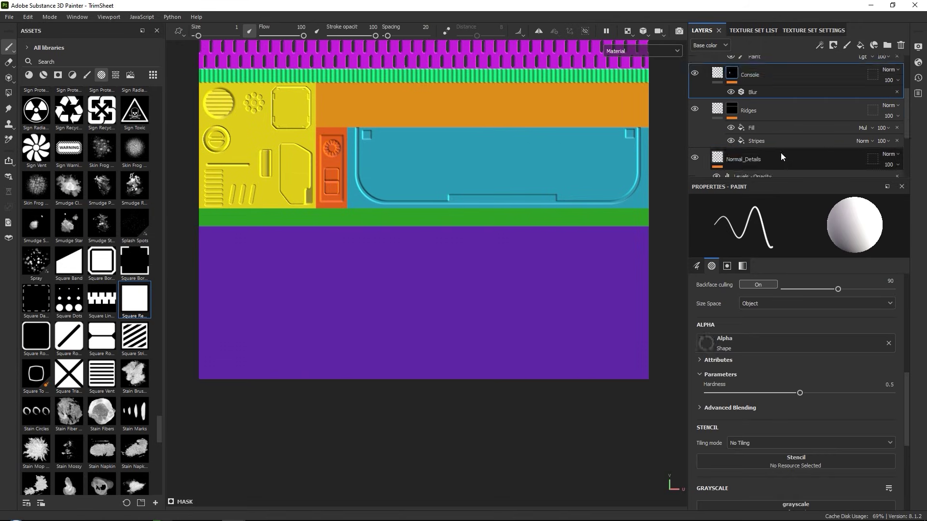
{"action": "right_click", "coordinate": [772, 91]}
{"action": "left_click", "coordinate": [800, 305]}
{"action": "double_click", "coordinate": [756, 91]}
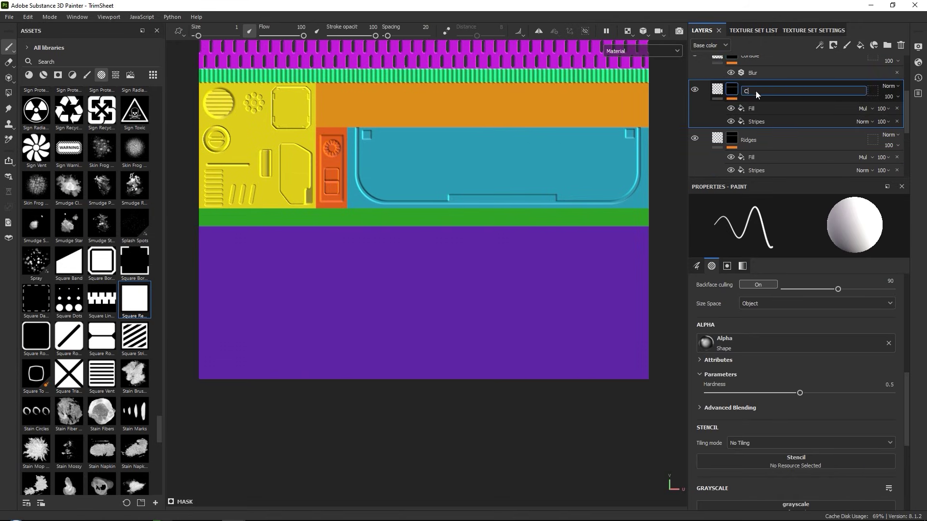
{"action": "type", "text": "Cable"}
{"action": "key", "text": "Return"}
{"action": "left_click", "coordinate": [814, 107]}
{"action": "scroll", "coordinate": [816, 270], "scroll_direction": "up", "scroll_amount": 2}
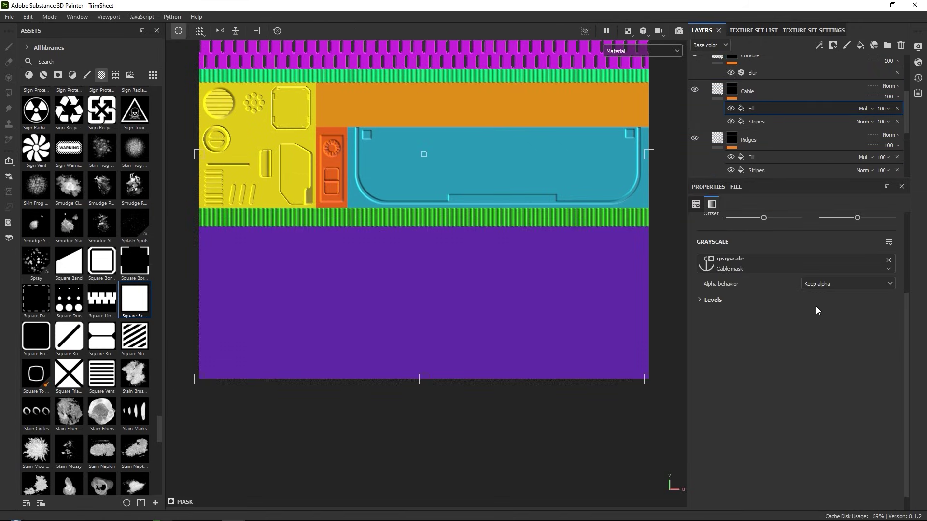
- Set the Cable layer's stripe count to 150 and increase the stripes' softness
{"action": "scroll", "coordinate": [610, 174], "scroll_direction": "up", "scroll_amount": 5}
{"action": "left_click", "coordinate": [756, 121]}
{"action": "type", "text": "150"}
{"action": "key", "text": "Return"}
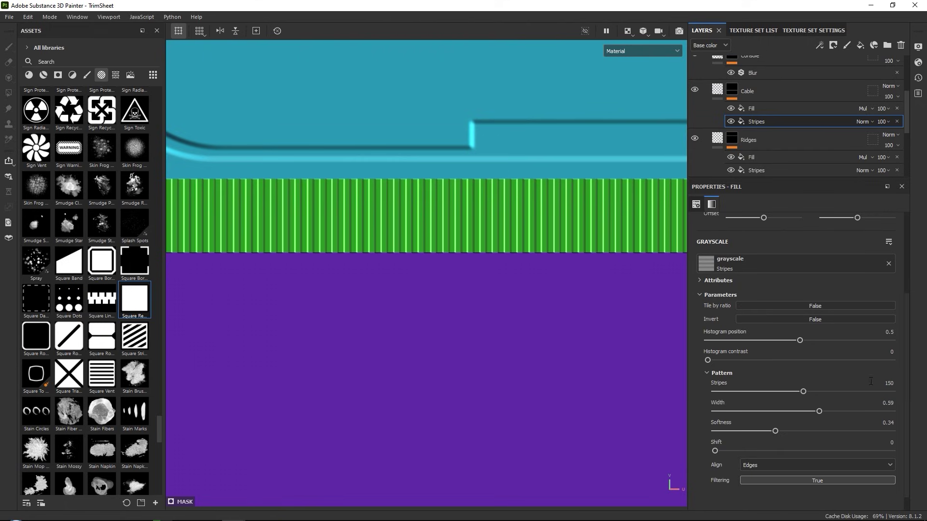
{"action": "left_click_drag", "start_coordinate": [775, 431], "coordinate": [833, 437]}
- Add a Blur filter with intensity 0.39 above the Stripes effect in the Cable mask
{"action": "left_click", "coordinate": [822, 45]}
{"action": "left_click", "coordinate": [835, 116]}
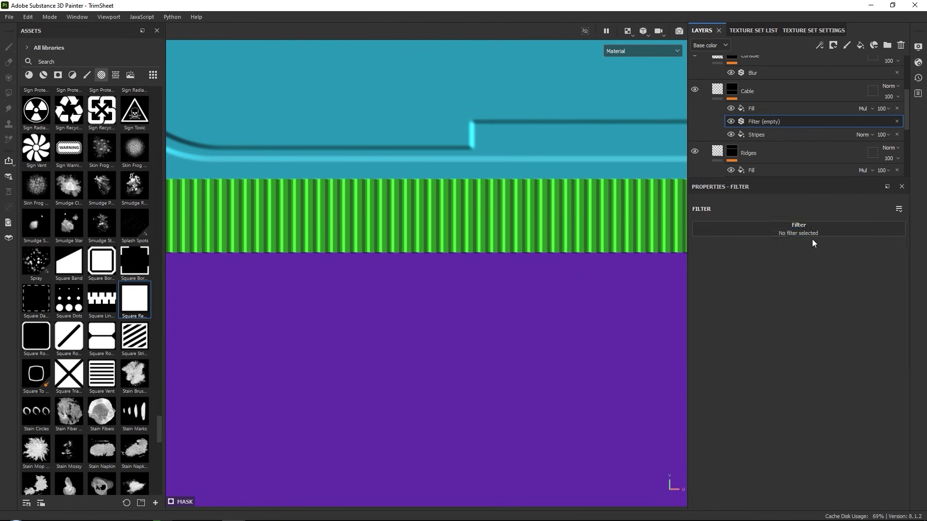
{"action": "left_click", "coordinate": [810, 233]}
{"action": "left_click", "coordinate": [808, 290]}
{"action": "left_click_drag", "start_coordinate": [713, 277], "coordinate": [707, 276]}
{"action": "scroll", "coordinate": [432, 201], "scroll_direction": "down", "scroll_amount": 5}
{"action": "middle_click_drag", "start_coordinate": [433, 202], "coordinate": [447, 265], "text": "alt"}
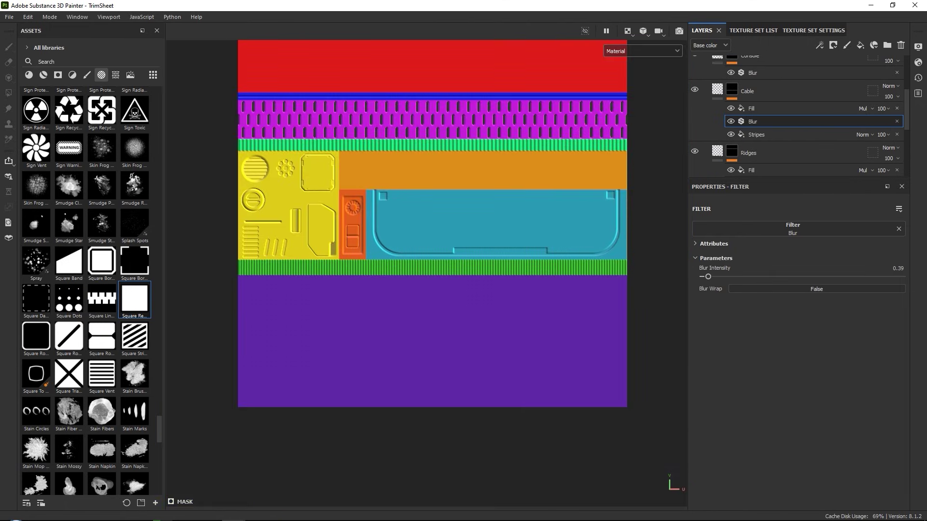
- Duplicate the Wall_Panel layer and rename the copy Floor_Panel
{"action": "scroll", "coordinate": [786, 118], "scroll_direction": "up", "scroll_amount": 4}
{"action": "right_click", "coordinate": [781, 89]}
{"action": "left_click", "coordinate": [785, 192]}
{"action": "double_click", "coordinate": [781, 89]}
{"action": "type", "text": "Floor_Panel"}
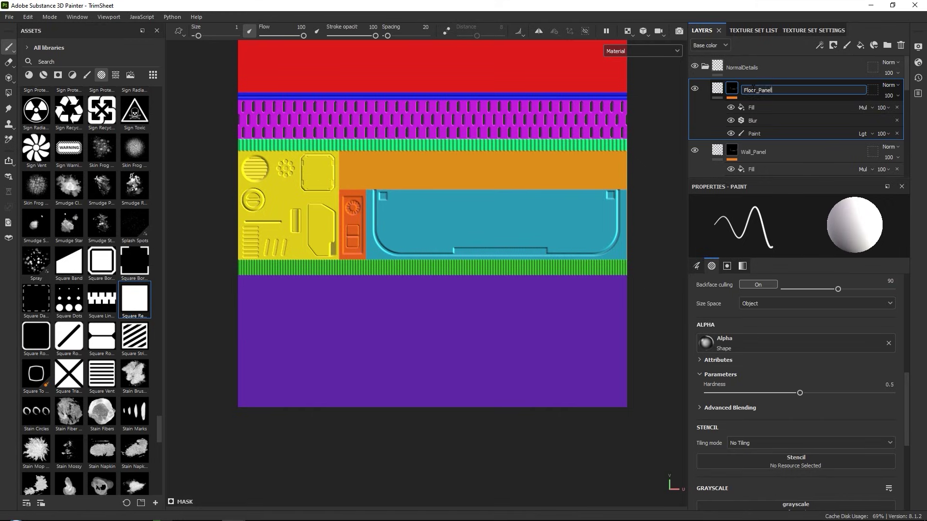
{"action": "key", "text": "Return"}
- Remove the Fill, Blur and Paint effects from the Floor_Panel mask and replace it with a fresh black mask
{"action": "left_click", "coordinate": [897, 107]}
{"action": "left_click", "coordinate": [897, 107]}
{"action": "left_click", "coordinate": [897, 107]}
{"action": "left_click", "coordinate": [833, 45]}
{"action": "left_click", "coordinate": [842, 71]}
- Scale the Square Rectangle stencil over the purple floor area with an even margin and project it into the Floor_Panel mask
{"action": "left_click", "coordinate": [8, 77]}
{"action": "scroll", "coordinate": [829, 465], "scroll_direction": "down", "scroll_amount": 3}
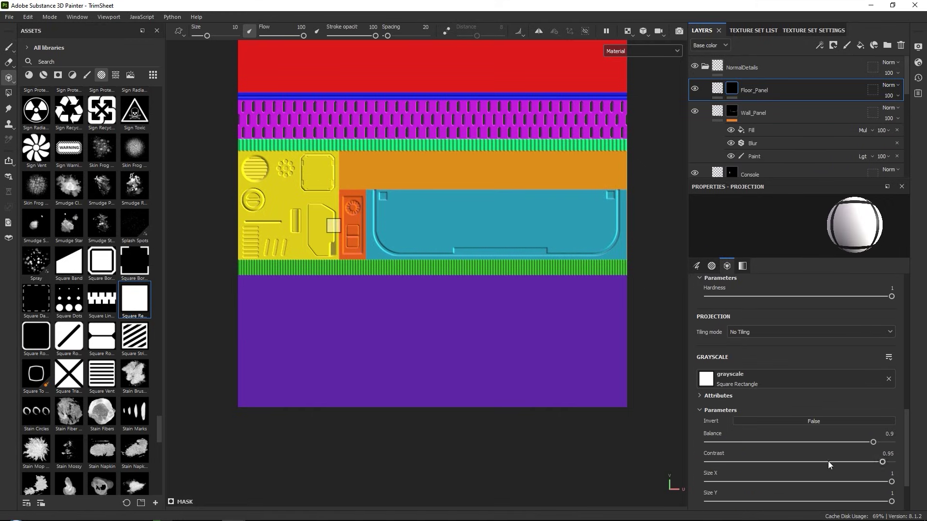
{"action": "key", "text": "s"}
{"action": "middle_click_drag", "start_coordinate": [344, 245], "coordinate": [383, 276]}
{"action": "right_click_drag", "start_coordinate": [383, 275], "coordinate": [438, 223]}
{"action": "middle_click_drag", "start_coordinate": [438, 223], "coordinate": [478, 386]}
{"action": "right_click_drag", "start_coordinate": [478, 387], "coordinate": [486, 304]}
{"action": "middle_click_drag", "start_coordinate": [486, 305], "coordinate": [492, 344]}
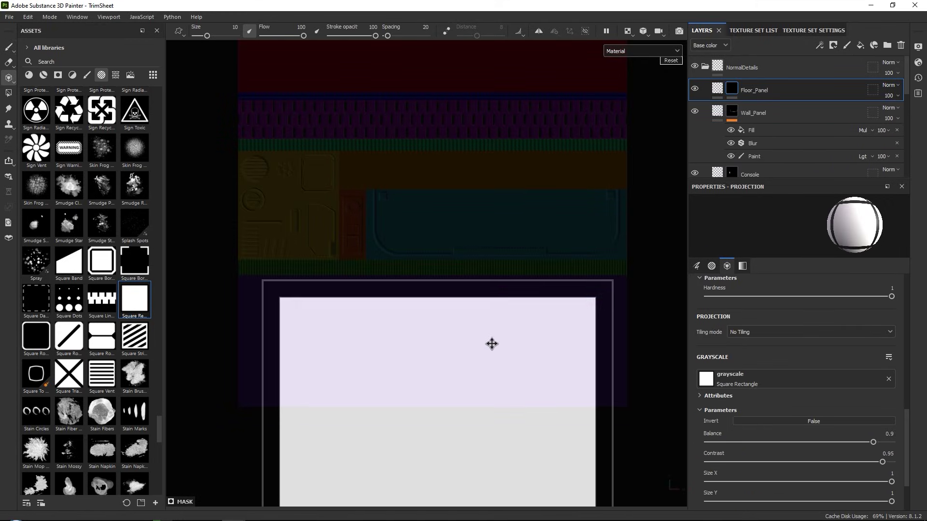
{"action": "right_click_drag", "start_coordinate": [492, 344], "coordinate": [494, 349]}
{"action": "middle_click_drag", "start_coordinate": [493, 346], "coordinate": [484, 360]}
{"action": "key", "text": "s"}
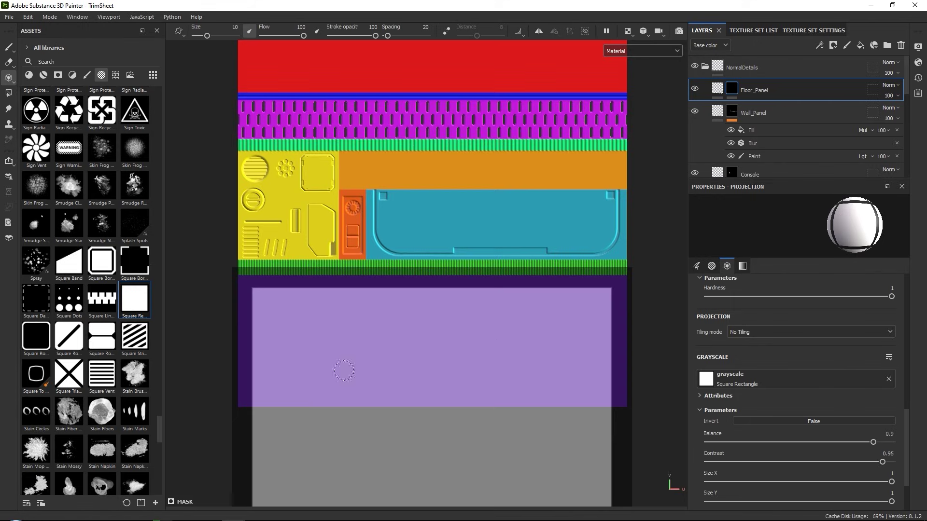
{"action": "left_click_drag", "start_coordinate": [261, 406], "coordinate": [257, 307]}
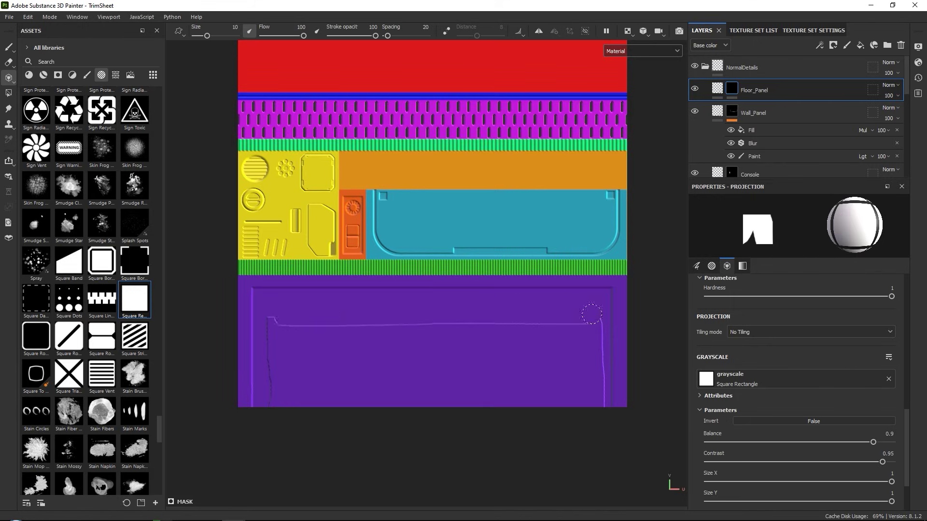
- Set the rectangle to Size X 0.95 and Size Y 0.94, invert it and paint out the floor panel's interior, leaving a narrow border
{"action": "left_click_drag", "start_coordinate": [891, 481], "coordinate": [882, 482]}
{"action": "left_click_drag", "start_coordinate": [891, 501], "coordinate": [879, 502]}
{"action": "scroll", "coordinate": [773, 410], "scroll_direction": "down", "scroll_amount": 1}
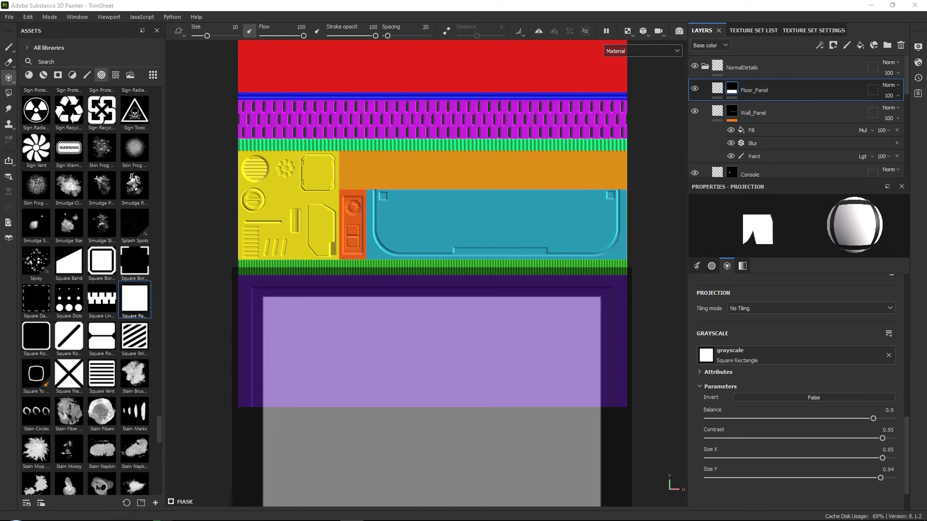
{"action": "left_click", "coordinate": [772, 397]}
{"action": "mouse_move", "coordinate": [595, 407]}
{"action": "left_mouse_down"}
{"action": "mouse_move", "coordinate": [592, 306]}
{"action": "mouse_move", "coordinate": [531, 304]}
{"action": "left_mouse_up"}
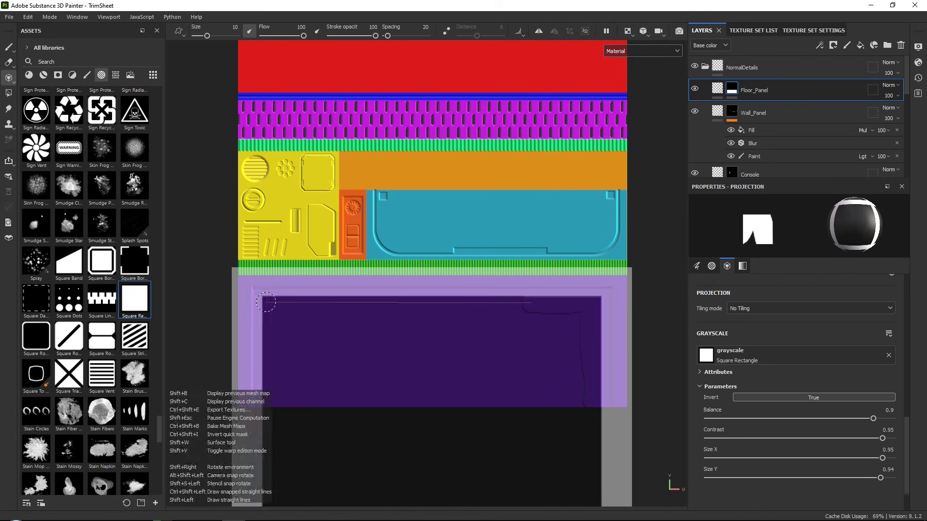
{"action": "left_click", "coordinate": [271, 304], "text": "shift"}
{"action": "left_click", "coordinate": [269, 407], "text": "shift"}
{"action": "left_click_drag", "start_coordinate": [271, 321], "coordinate": [578, 400]}
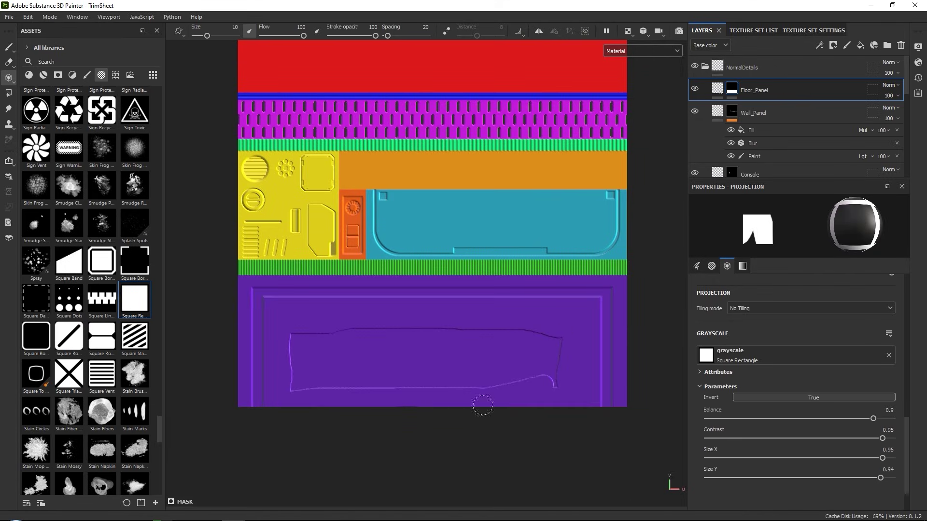
{"action": "key", "text": "ctrl+z"}
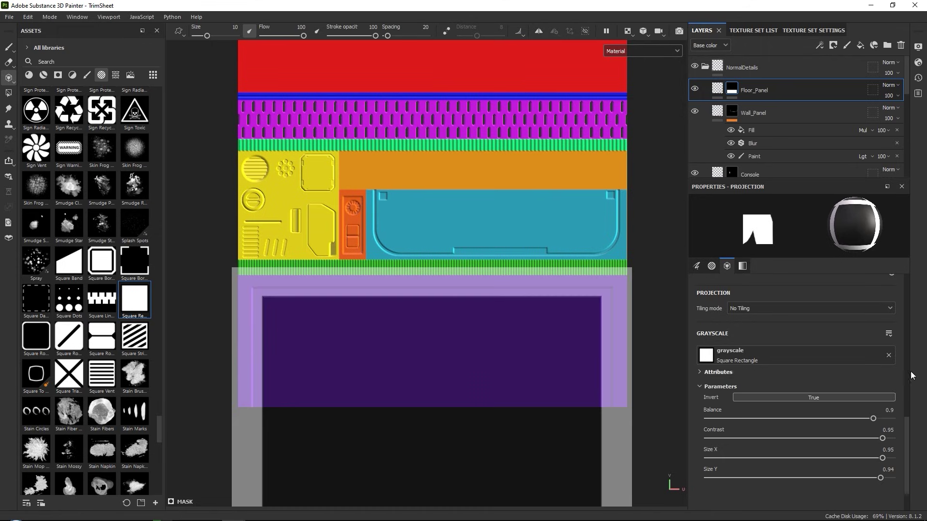
- Set the rectangle to Size X 0.83, Size Y 0.85 and Invert to False, and project it as the floor's inner panel
{"action": "left_click_drag", "start_coordinate": [883, 459], "coordinate": [863, 479]}
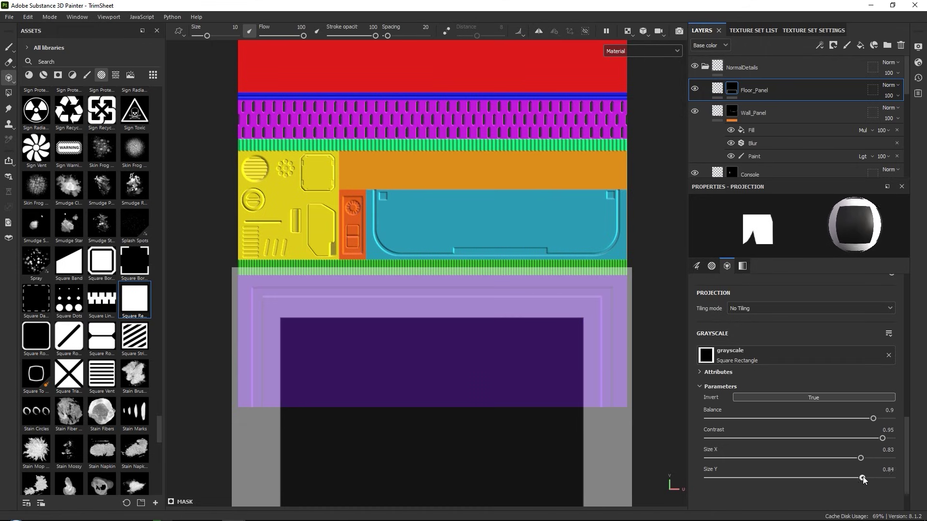
{"action": "left_click", "coordinate": [813, 397]}
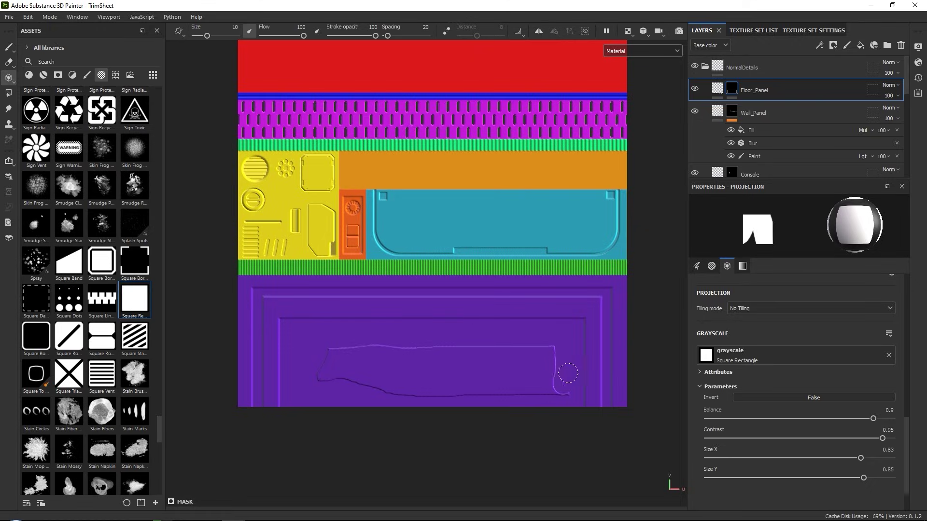
{"action": "left_click_drag", "start_coordinate": [487, 377], "coordinate": [542, 377]}
- Shrink the rectangle stencil, set Size X to 0.64 and rotate it sideways onto the inner floor panel's edge near the upper-left corner
{"action": "right_click", "coordinate": [469, 369]}
{"action": "key", "text": "s"}
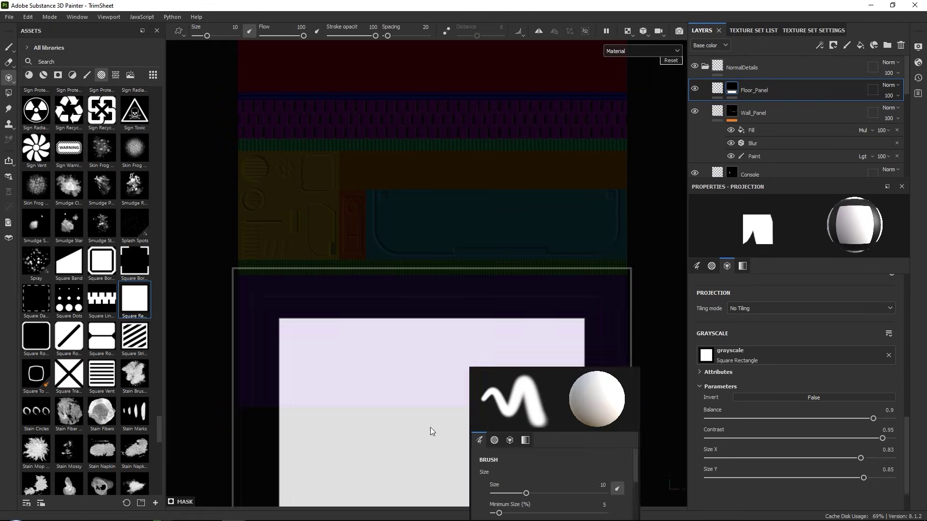
{"action": "right_click_drag", "start_coordinate": [431, 430], "coordinate": [422, 454]}
{"action": "middle_click_drag", "start_coordinate": [423, 454], "coordinate": [296, 336]}
{"action": "scroll", "coordinate": [334, 318], "scroll_direction": "up", "scroll_amount": 2}
{"action": "key", "text": "s"}
{"action": "middle_click_drag", "start_coordinate": [361, 353], "coordinate": [374, 233]}
{"action": "key", "text": "s"}
{"action": "middle_click_drag", "start_coordinate": [628, 163], "coordinate": [627, 161]}
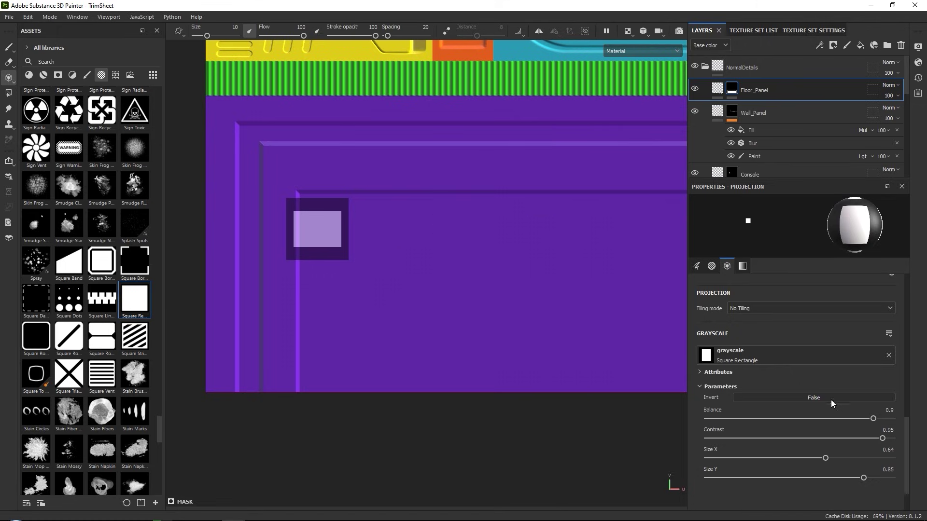
- Invert the small rectangle, reduce the brush size to 3.23 and try cutting a notch into the inner floor panel's edge
{"action": "left_click", "coordinate": [830, 400]}
{"action": "scroll", "coordinate": [782, 362], "scroll_direction": "up", "scroll_amount": 8}
{"action": "right_click_drag", "start_coordinate": [310, 199], "coordinate": [288, 199], "text": "ctrl"}
{"action": "mouse_move", "coordinate": [336, 211]}
{"action": "left_mouse_down"}
{"action": "mouse_move", "coordinate": [292, 231]}
{"action": "mouse_move", "coordinate": [295, 242]}
{"action": "left_mouse_up"}
{"action": "key", "text": "ctrl+z"}
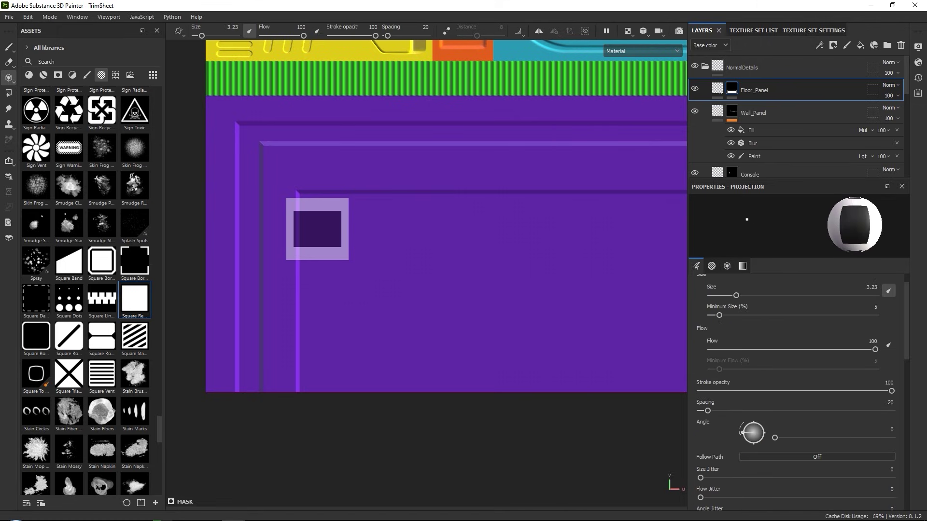
- Add a Paint effect to the Floor_Panel mask, set its blending to Lighten, and try cutting the notch with the rectangle
{"action": "left_click", "coordinate": [821, 47]}
{"action": "left_click", "coordinate": [834, 72]}
{"action": "left_click", "coordinate": [864, 108]}
{"action": "left_click", "coordinate": [875, 187]}
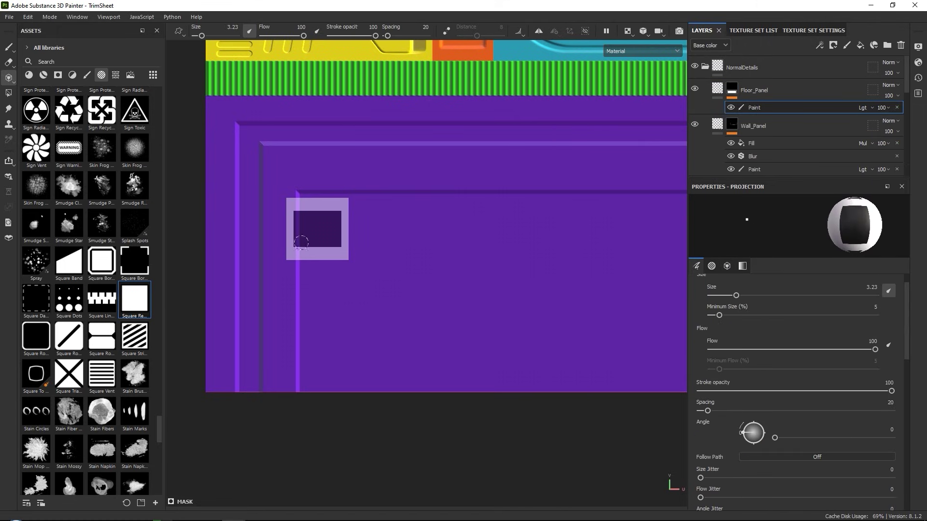
{"action": "left_click", "coordinate": [301, 242]}
- Set the rectangle's Invert to False, switch the Paint effect to Subtract, and cut notches into the inner floor panel's upper left and right edges
{"action": "scroll", "coordinate": [789, 410], "scroll_direction": "down", "scroll_amount": 5}
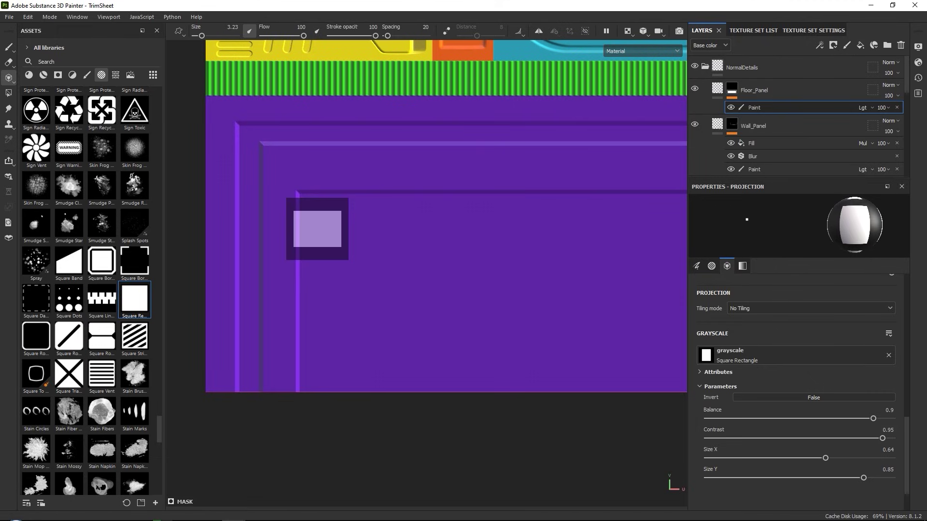
{"action": "left_click", "coordinate": [864, 107]}
{"action": "left_click", "coordinate": [867, 208]}
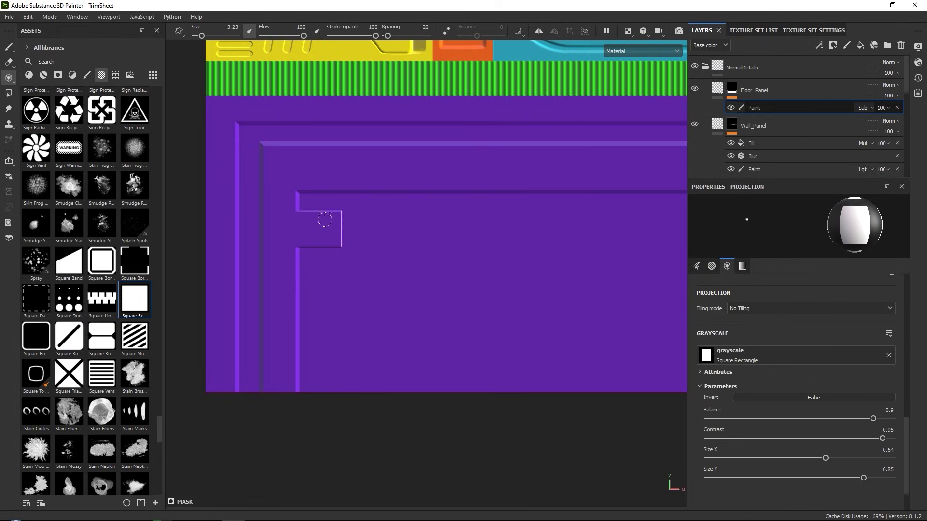
{"action": "middle_click_drag", "start_coordinate": [606, 220], "coordinate": [355, 234]}
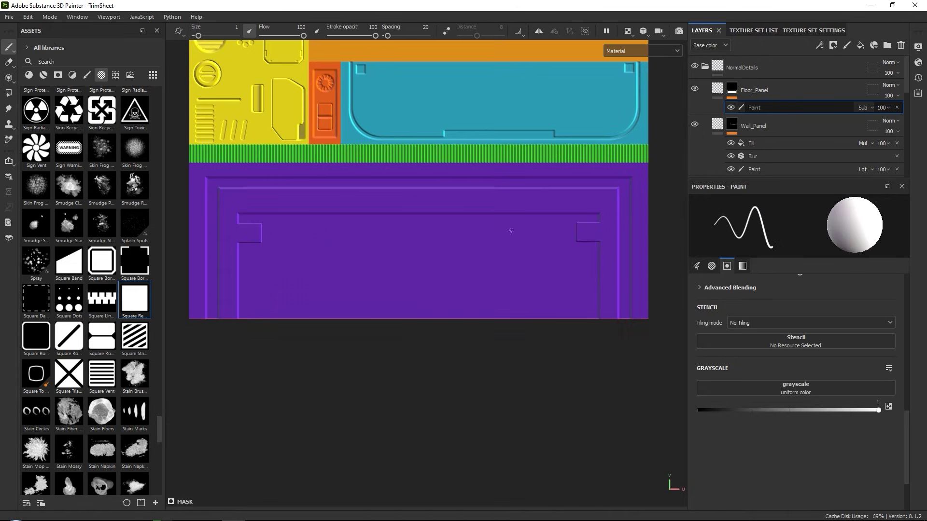
- Add a Blur filter to the Floor_Panel mask and reduce its Blur Intensity to below 1
{"action": "left_click", "coordinate": [819, 45]}
{"action": "left_click", "coordinate": [839, 102]}
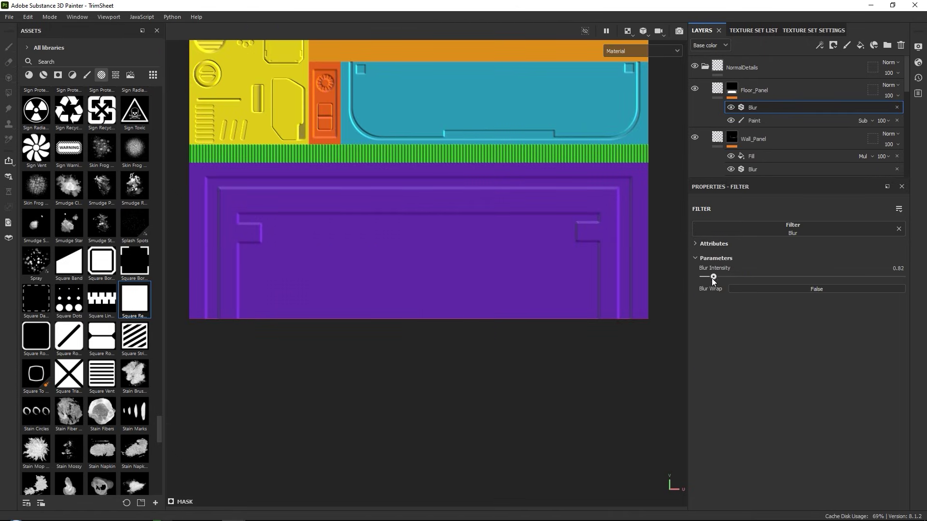
{"action": "left_click_drag", "start_coordinate": [712, 279], "coordinate": [711, 279]}
- Return to projecting on the Normal_Details layer and load Screw Hexagon Round as its Normal and Opacity texture
{"action": "scroll", "coordinate": [746, 126], "scroll_direction": "down", "scroll_amount": 6}
{"action": "left_click", "coordinate": [746, 130]}
{"action": "left_click", "coordinate": [10, 78]}
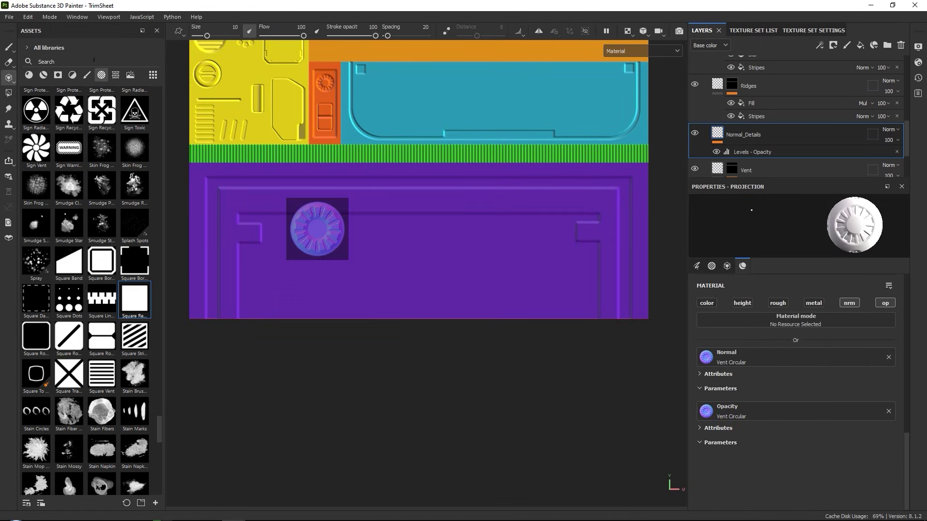
{"action": "left_click", "coordinate": [115, 74]}
{"action": "scroll", "coordinate": [99, 251], "scroll_direction": "down", "scroll_amount": 5}
{"action": "left_click", "coordinate": [100, 256]}
- Shrink the hexagon screw stencil to fit the notches and project one screw into each of the floor panel's two notches
{"action": "key", "text": "s"}
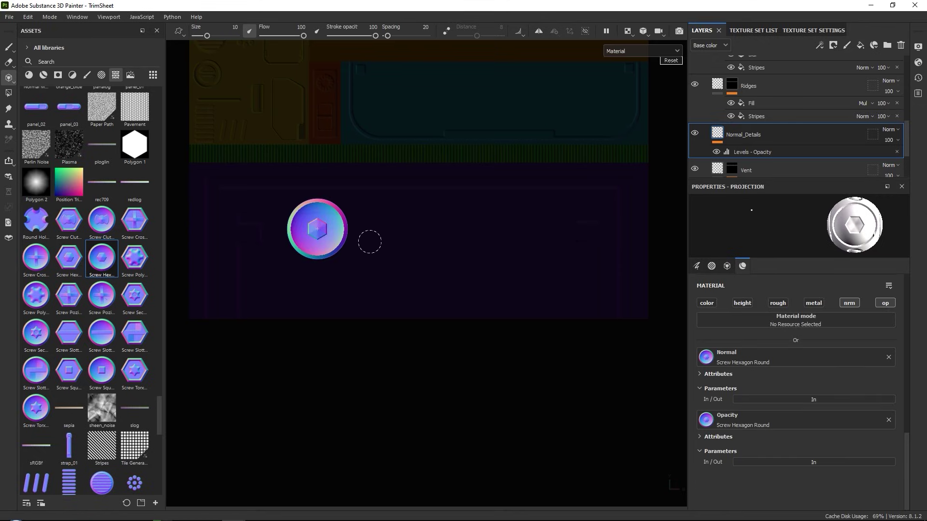
{"action": "right_click_drag", "start_coordinate": [371, 242], "coordinate": [348, 188]}
{"action": "middle_click_drag", "start_coordinate": [403, 227], "coordinate": [332, 228]}
{"action": "left_click", "coordinate": [249, 235]}
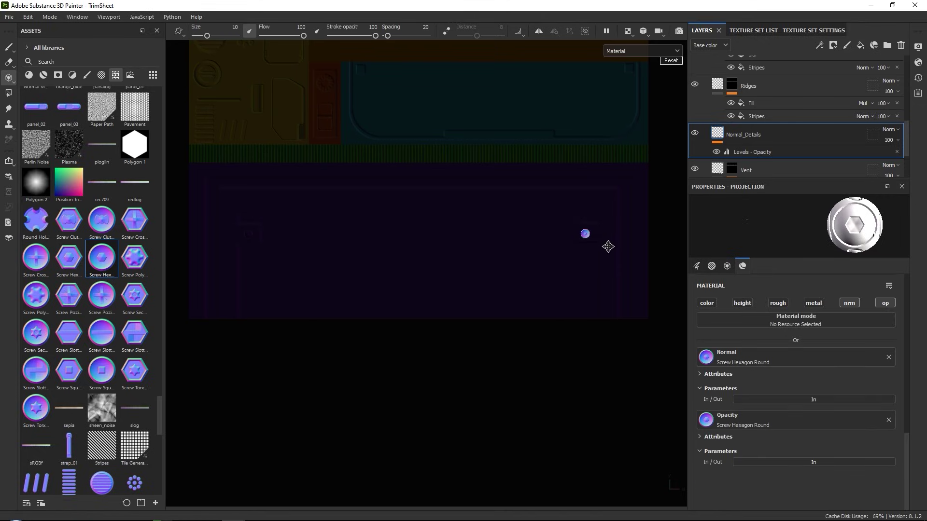
{"action": "key", "text": "s"}
{"action": "middle_click_drag", "start_coordinate": [486, 265], "coordinate": [269, 243]}
- Load Vent Pyramid Capsule as Normal and Opacity, turn its stencil so the capsules lie horizontally, and shrink it over the floor panel's lower-left edge
{"action": "scroll", "coordinate": [73, 291], "scroll_direction": "down", "scroll_amount": 5}
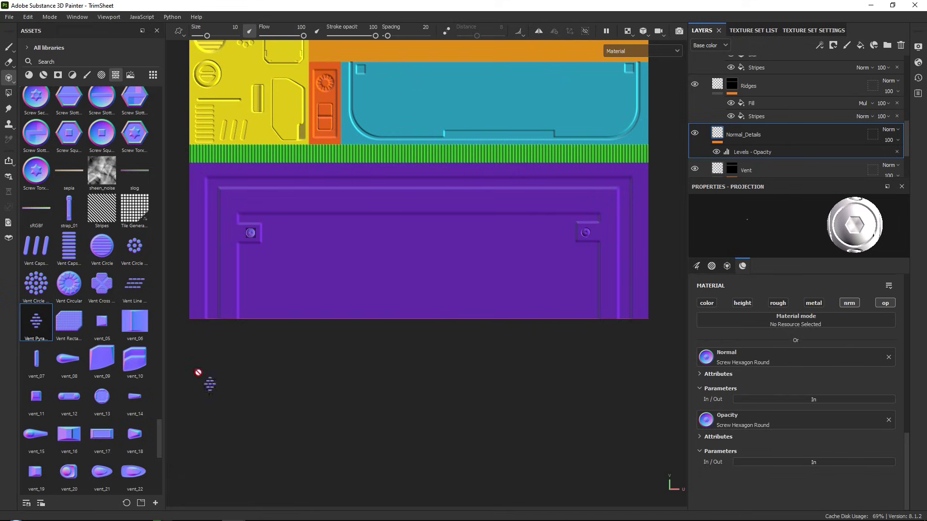
{"action": "left_click_drag", "start_coordinate": [210, 384], "coordinate": [772, 360]}
{"action": "key", "text": "s"}
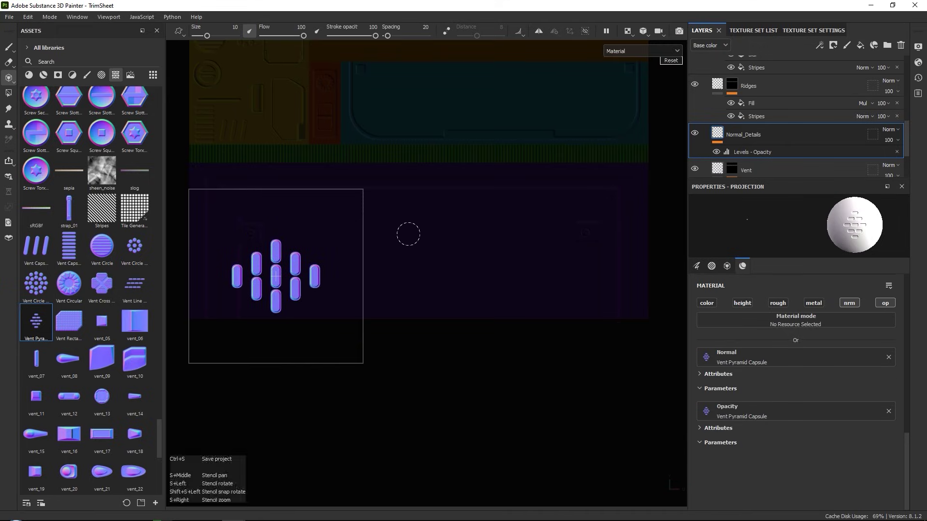
{"action": "left_click_drag", "start_coordinate": [410, 269], "coordinate": [290, 375], "text": "shift"}
{"action": "middle_click_drag", "start_coordinate": [322, 261], "coordinate": [335, 297]}
{"action": "mouse_move", "coordinate": [335, 302]}
{"action": "right_mouse_down"}
{"action": "mouse_move", "coordinate": [329, 325]}
{"action": "mouse_move", "coordinate": [325, 287]}
{"action": "right_mouse_up"}
{"action": "middle_click_drag", "start_coordinate": [325, 288], "coordinate": [307, 287]}
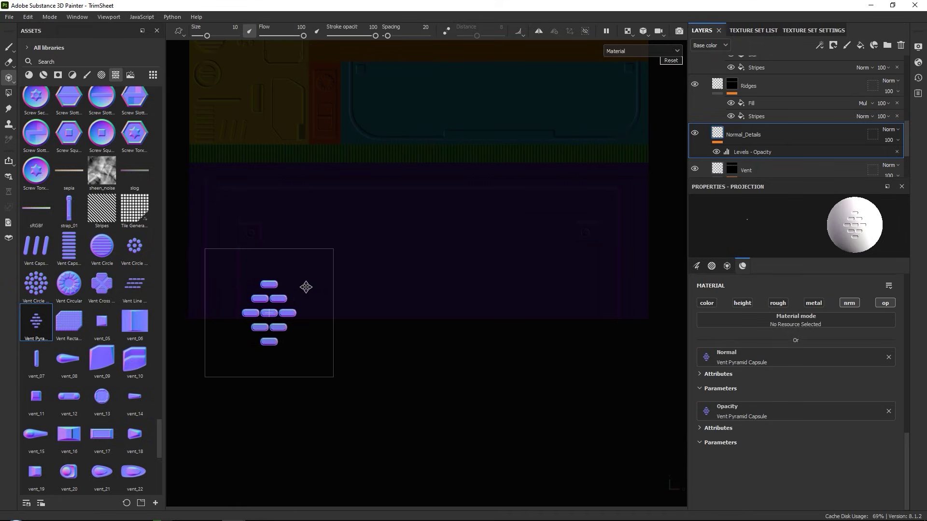
- Project the capsule vent at the floor panel's lower-left edge and again at the matching spot near its lower-right edge
{"action": "mouse_move", "coordinate": [303, 282]}
{"action": "left_mouse_down"}
{"action": "mouse_move", "coordinate": [263, 304]}
{"action": "mouse_move", "coordinate": [259, 298]}
{"action": "left_mouse_up"}
{"action": "mouse_move", "coordinate": [259, 298]}
{"action": "middle_mouse_down"}
{"action": "mouse_move", "coordinate": [569, 298]}
{"action": "mouse_move", "coordinate": [554, 297]}
{"action": "middle_mouse_up"}
{"action": "mouse_move", "coordinate": [553, 304]}
{"action": "left_mouse_down"}
{"action": "mouse_move", "coordinate": [562, 297]}
{"action": "mouse_move", "coordinate": [551, 288]}
{"action": "left_mouse_up"}
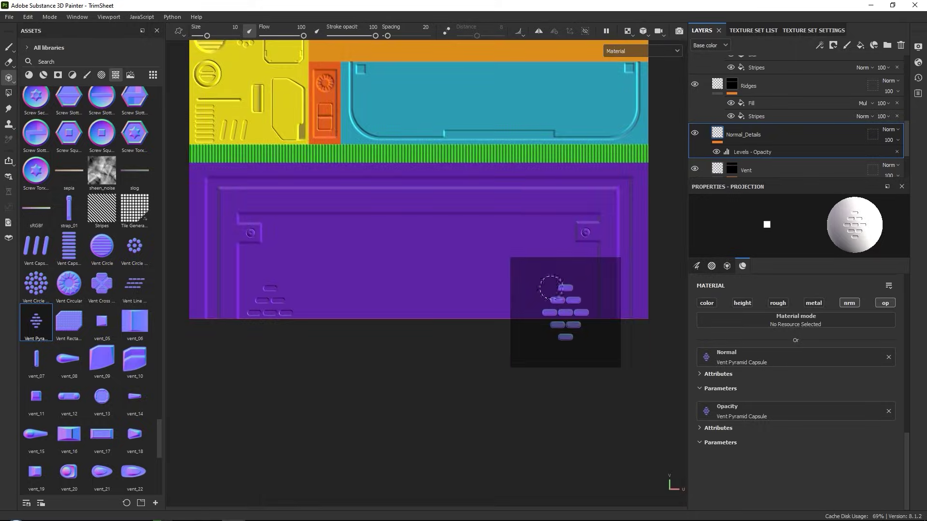